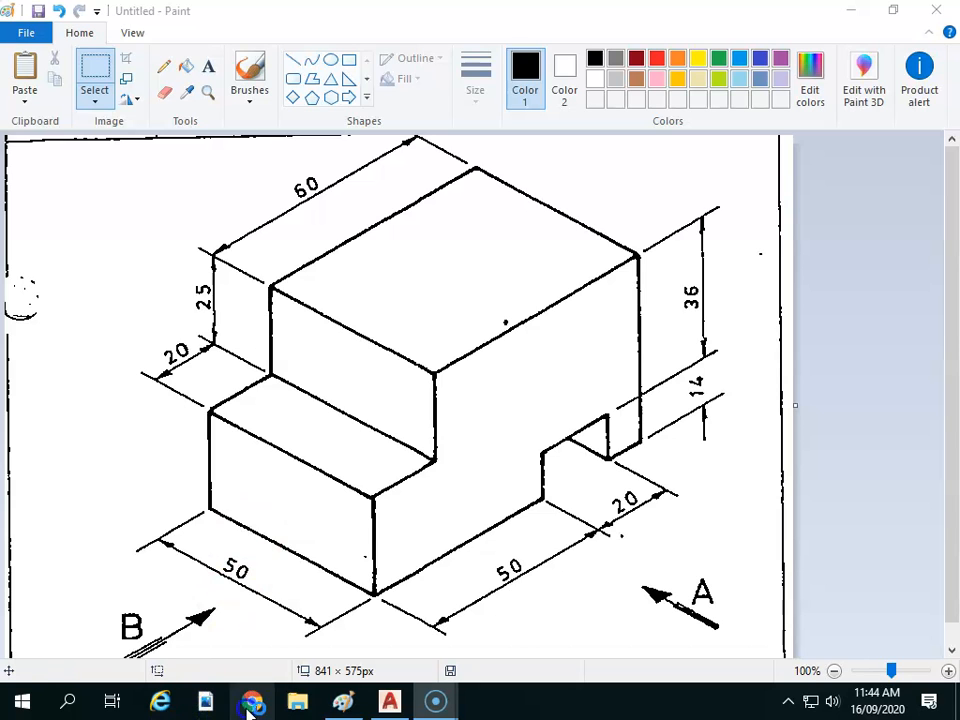
Switch to Chrome and search the web for "oblique drawing"
click(252, 701)
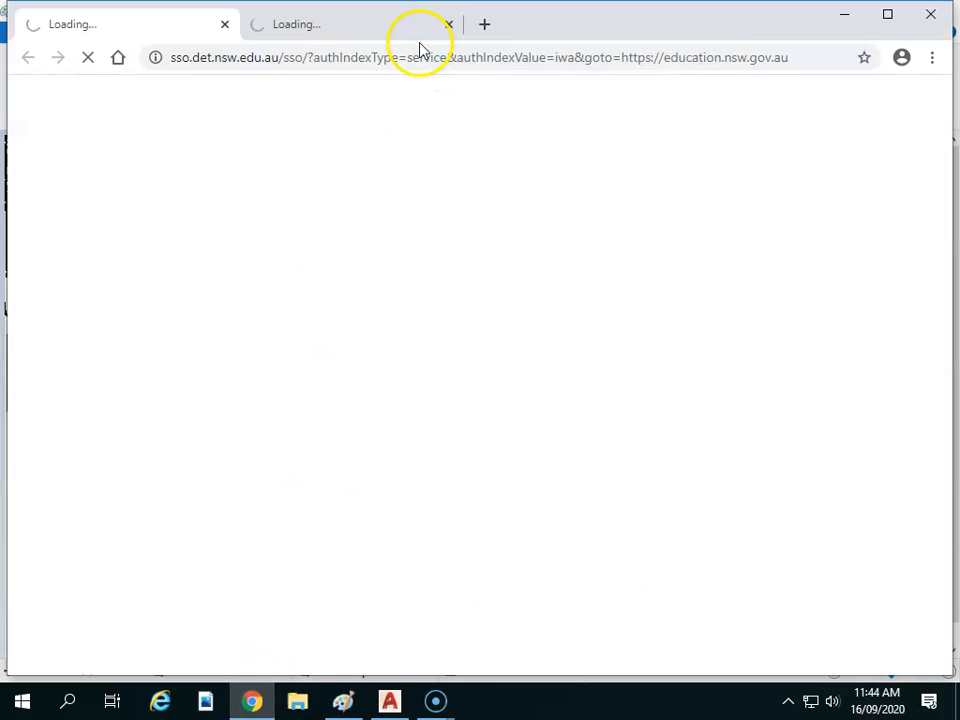
click(410, 57)
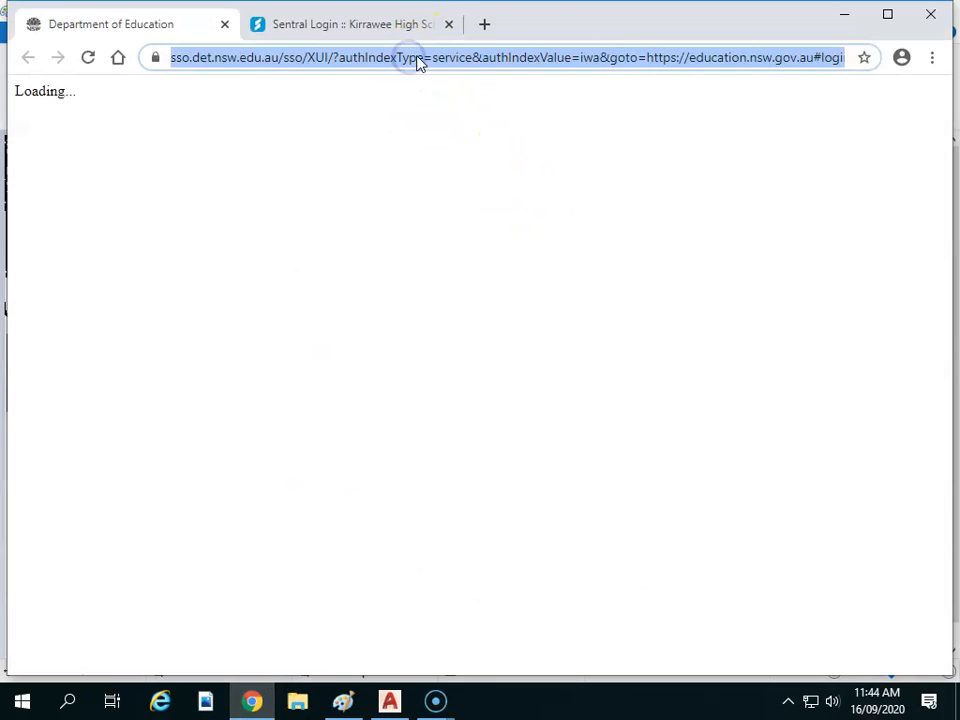
text(obli)
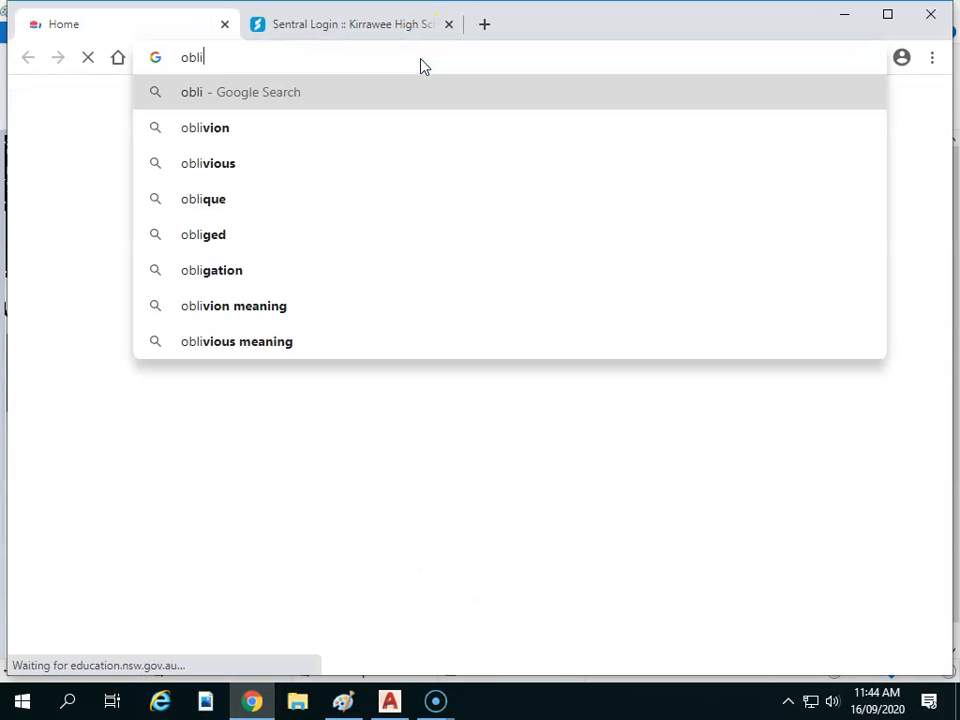
text(que)
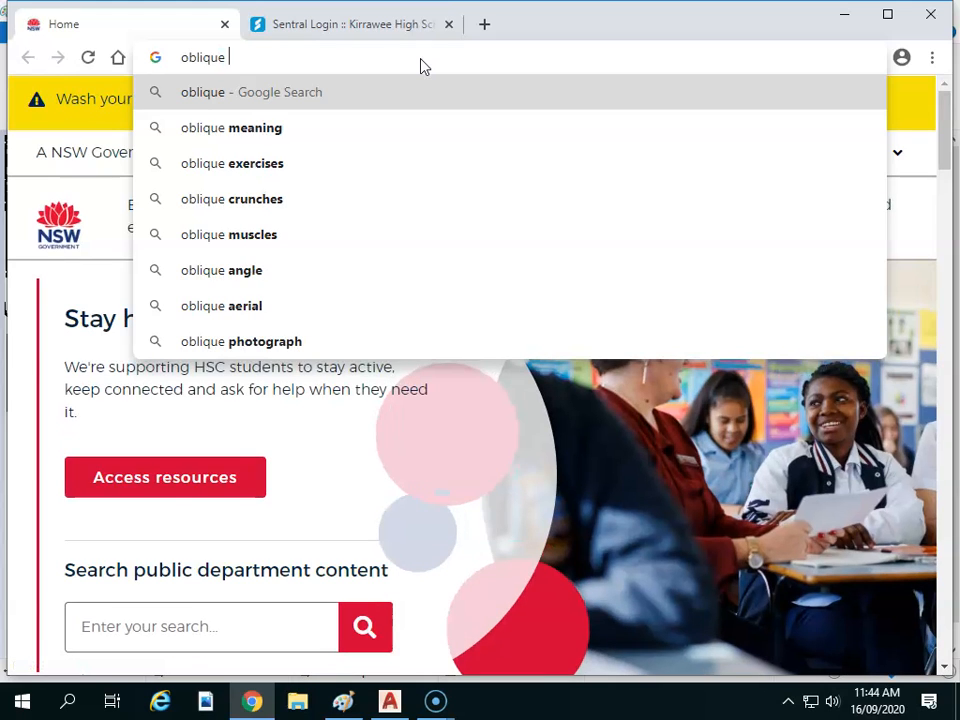
text( drawin)
key(Return)
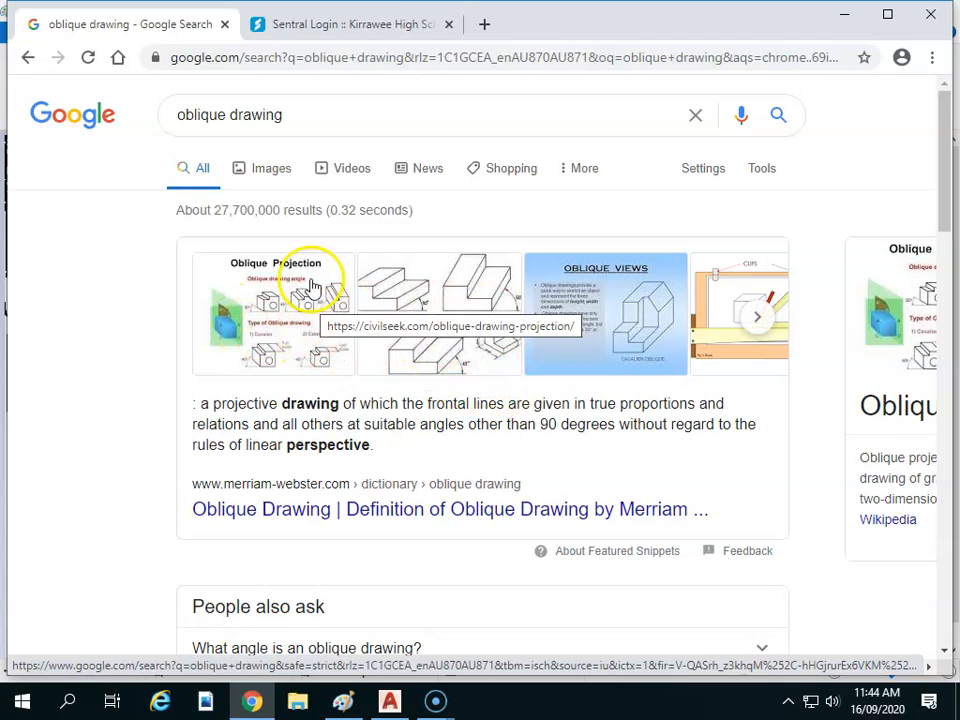
Show the image results, examine the picture comparing perspective, isometric and oblique cubes, and close the browser
click(274, 170)
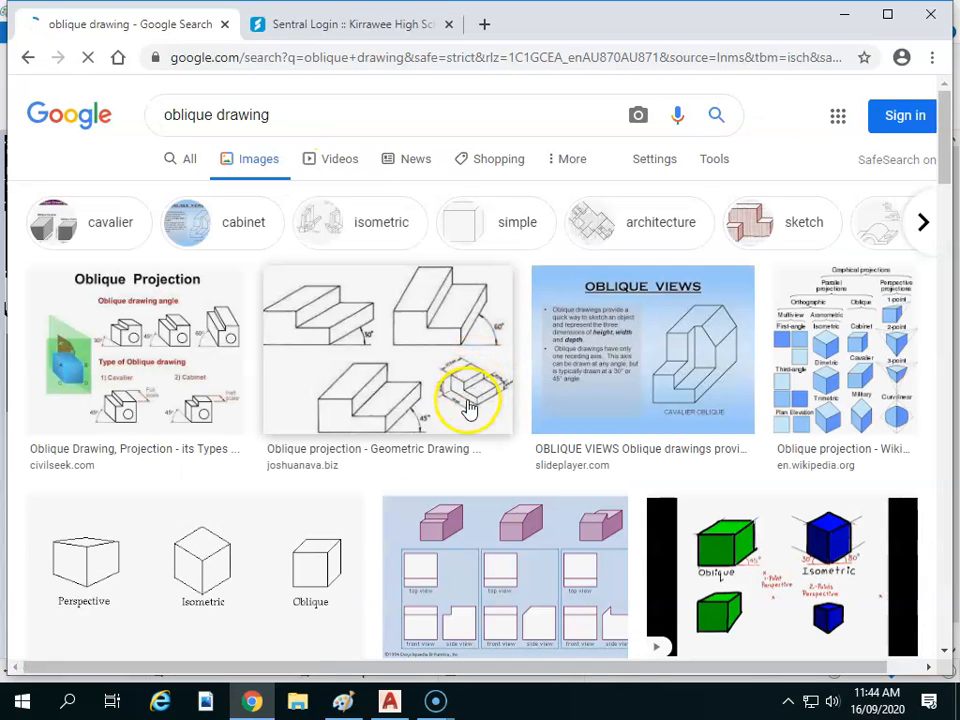
scroll(467, 420, down, 2)
click(257, 484)
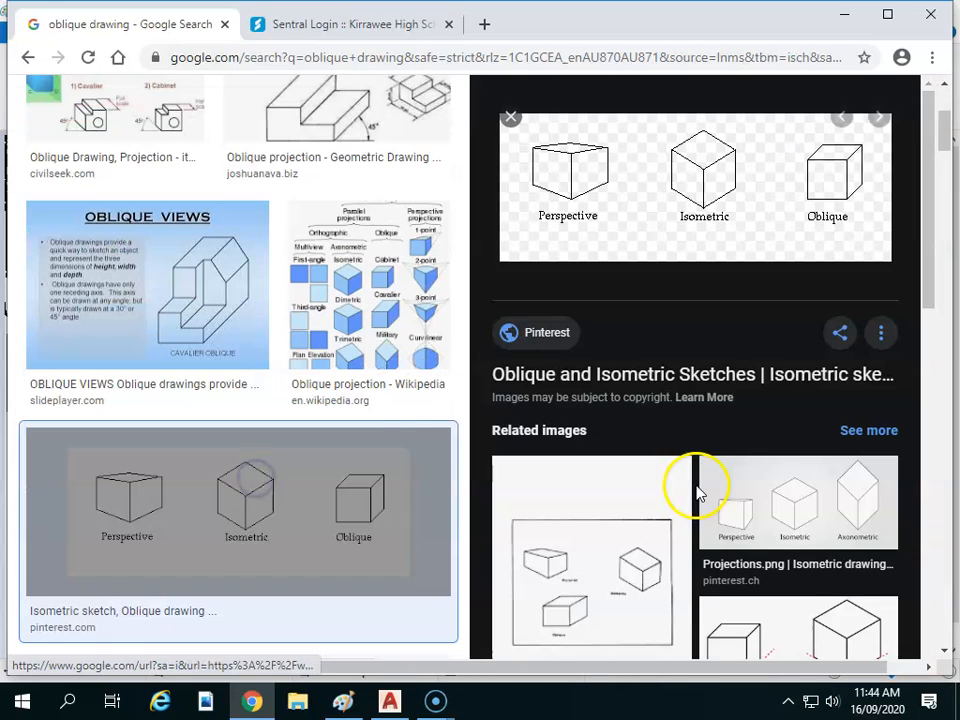
ctrl+scroll(358, 548, up, 2)
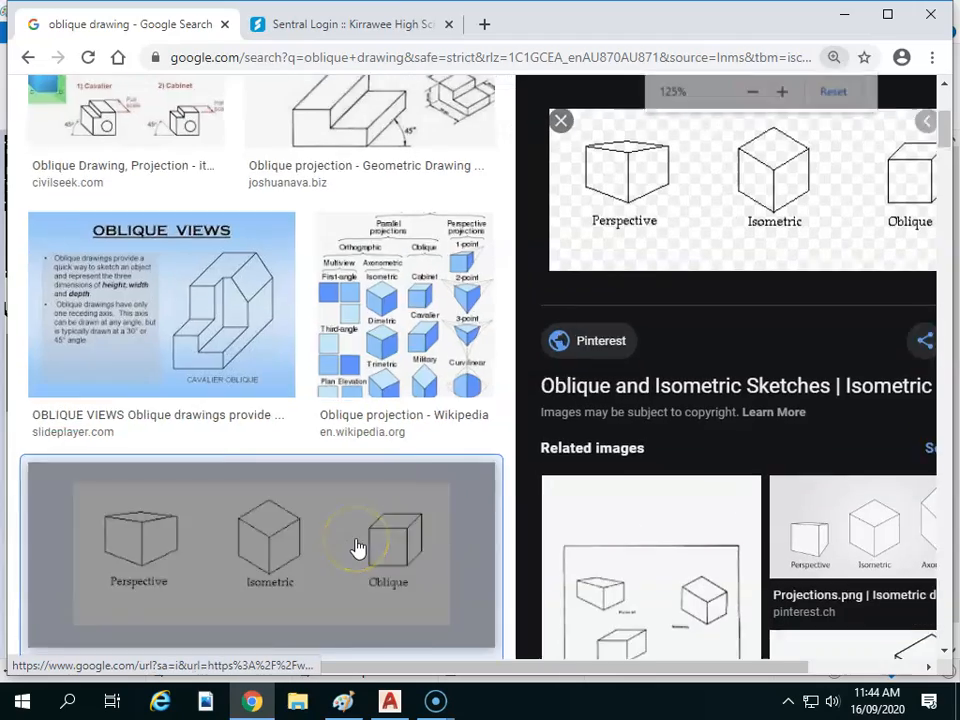
ctrl+scroll(358, 548, down, 5)
ctrl+scroll(358, 548, up, 1)
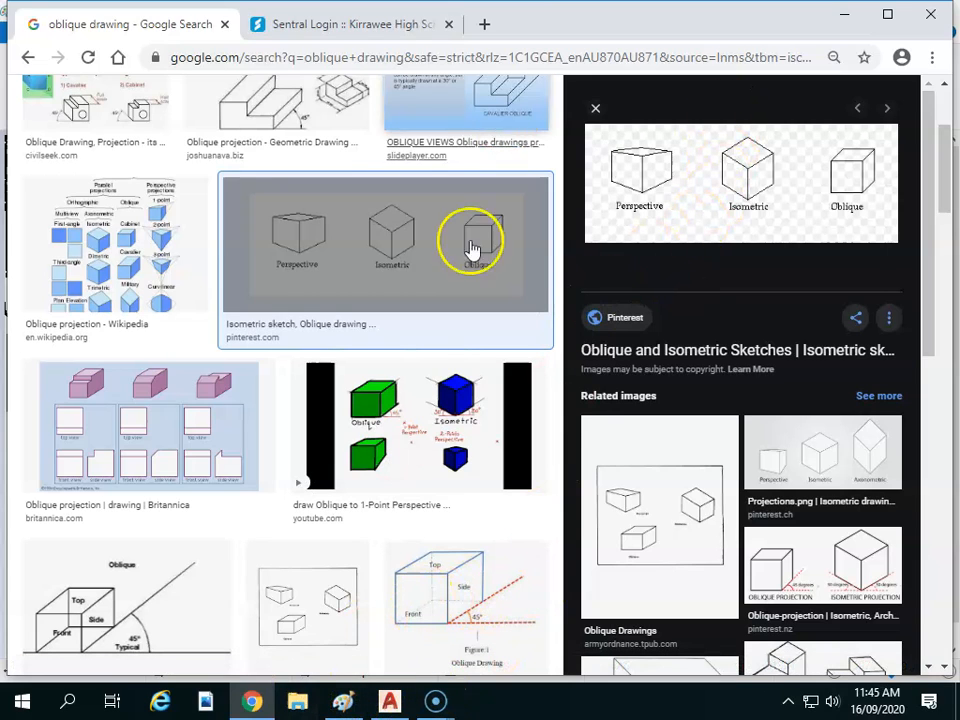
click(933, 14)
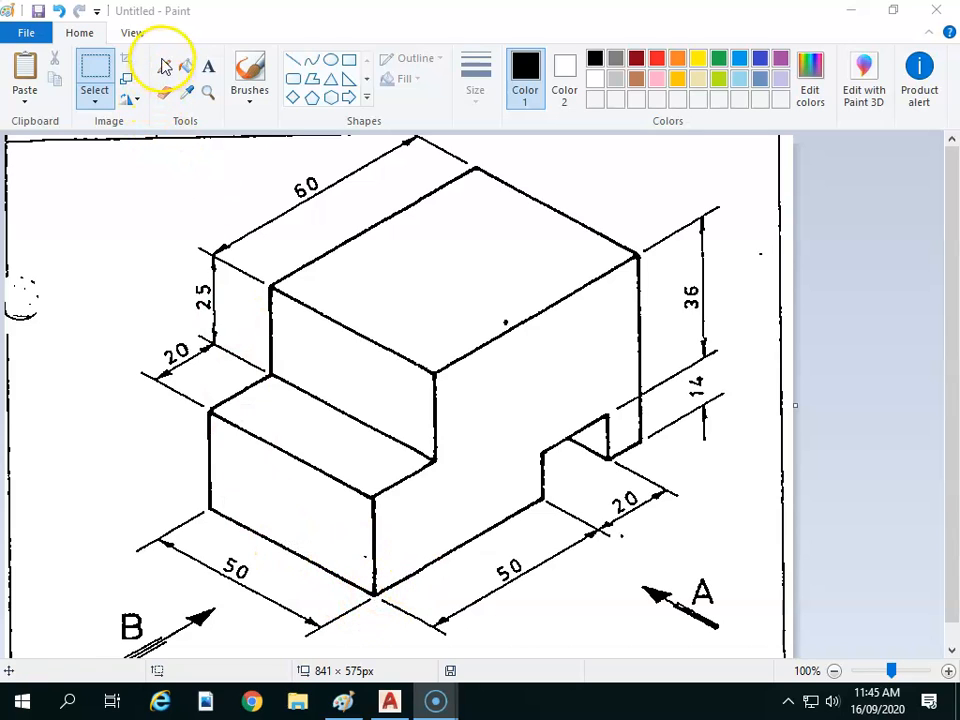
Draw red lines from the block's front bottom corner along both base edges, about 120×63 px and 98×56 px, and about 73 px up the vertical edge
click(294, 60)
mouse_move(377, 592)
mouse_down()
mouse_move(287, 538)
mouse_move(265, 538)
mouse_up()
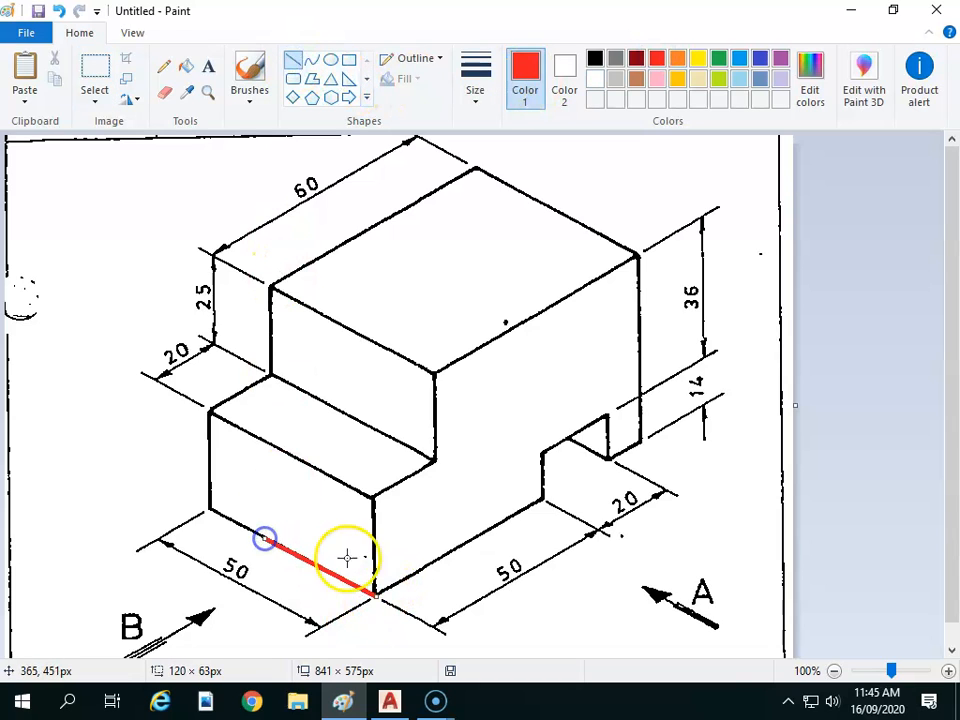
click(293, 61)
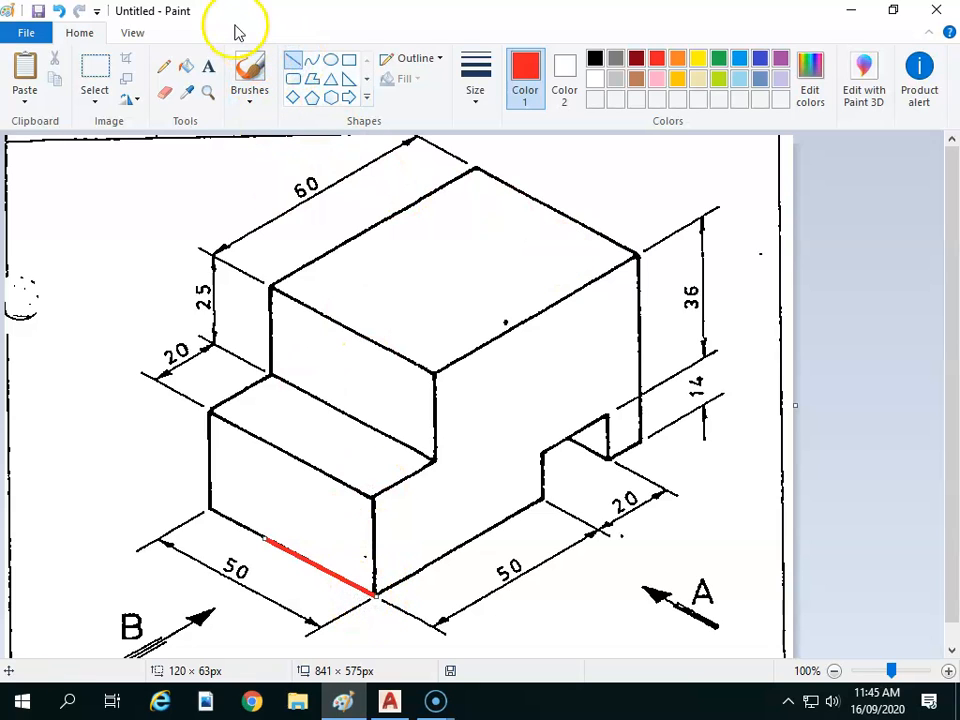
click(292, 60)
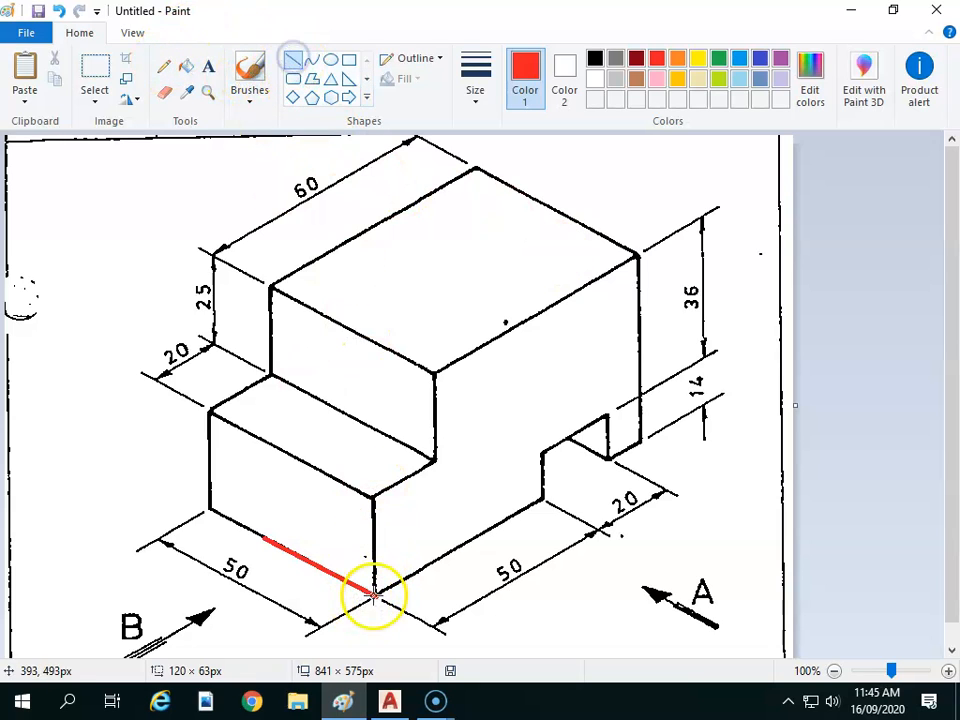
mouse_move(463, 548)
mouse_down()
mouse_move(380, 580)
mouse_move(371, 597)
mouse_up()
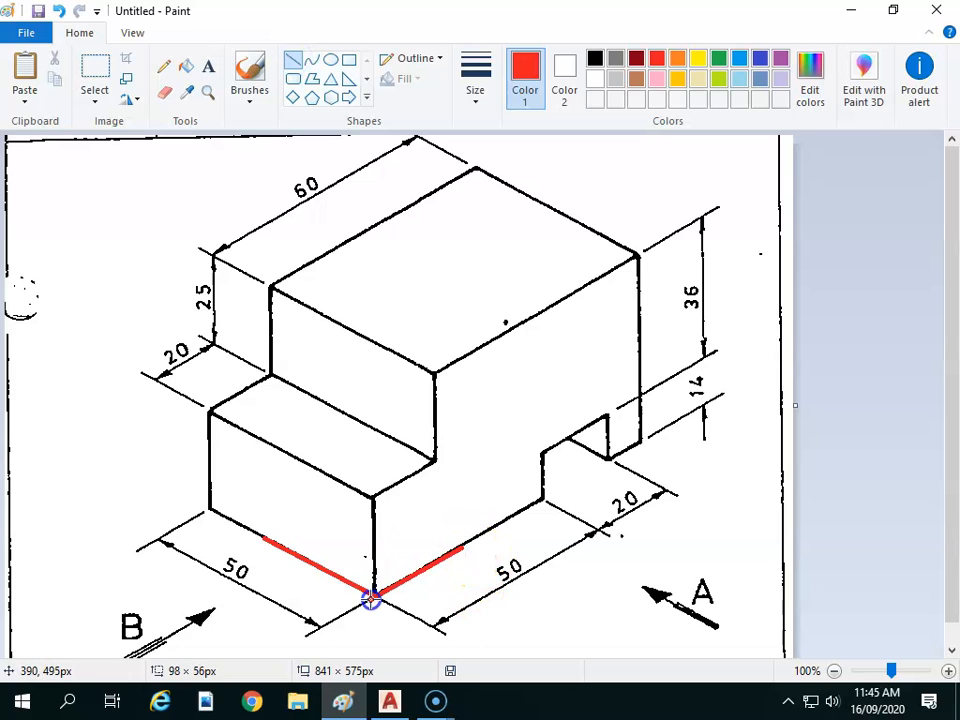
click(374, 528)
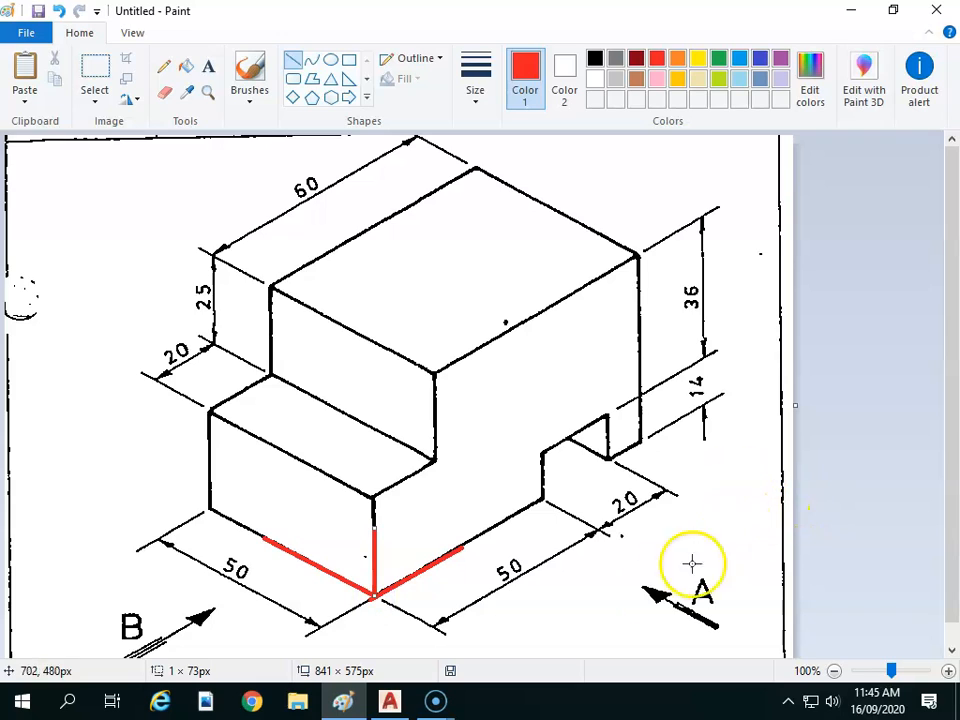
Sketch short red example axis lines in the blank area left of the block, the first about 60×25 px
click(46, 348)
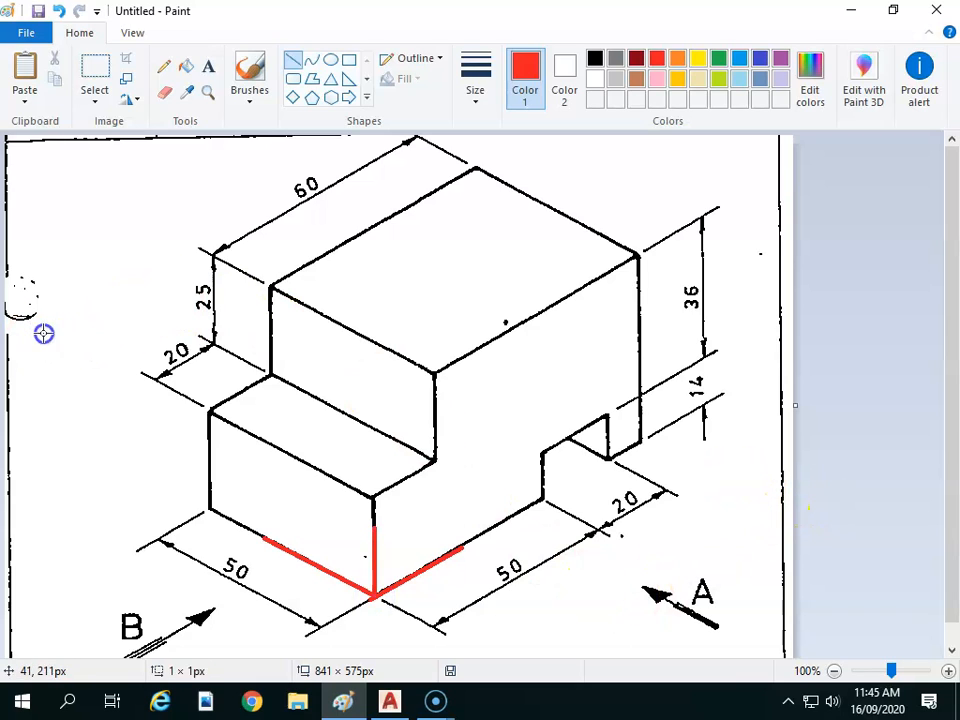
drag(82, 371, 93, 358)
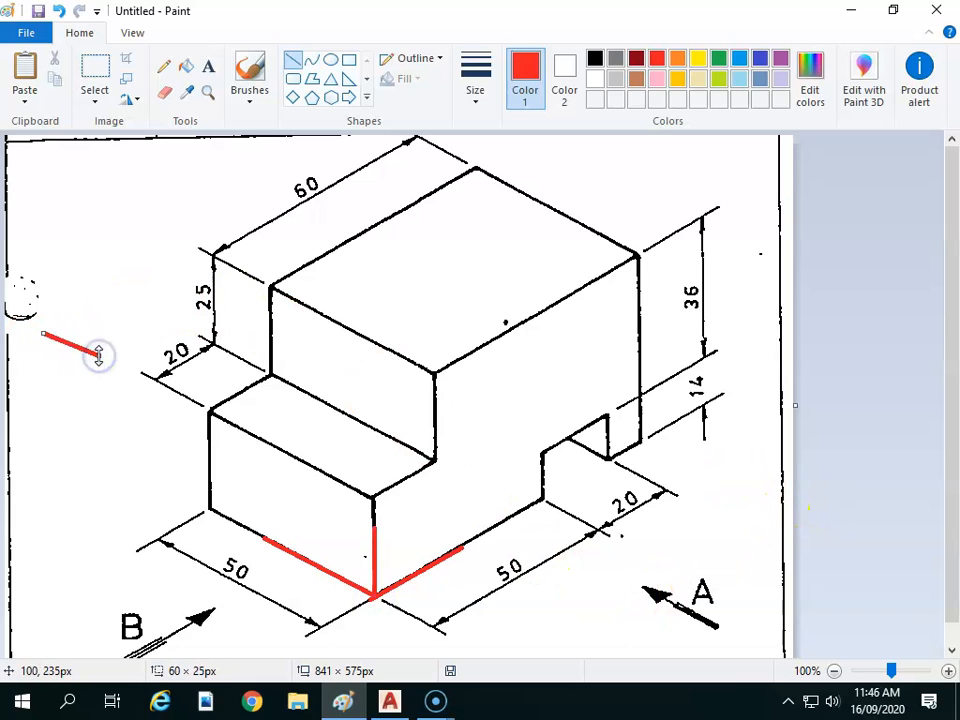
click(159, 333)
click(101, 314)
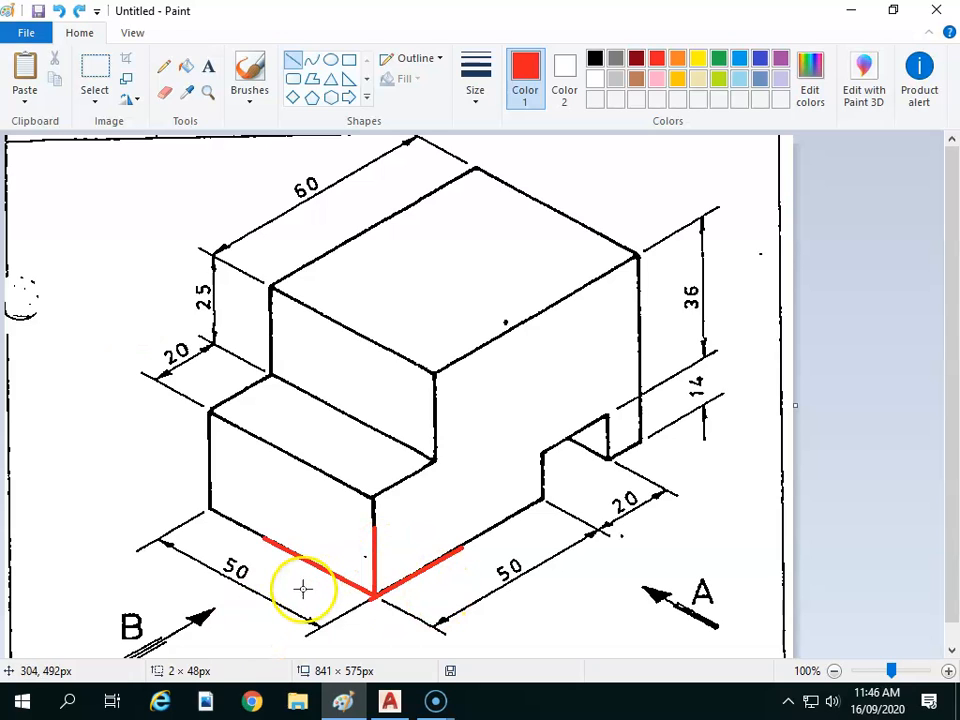
Draw a green horizontal baseline through the block's front bottom corner
click(718, 59)
mouse_move(270, 590)
mouse_down()
mouse_move(550, 622)
mouse_move(459, 607)
mouse_up()
right_click(332, 611)
drag(296, 605, 447, 606)
click(441, 573)
drag(441, 565, 440, 565)
right_click(452, 600)
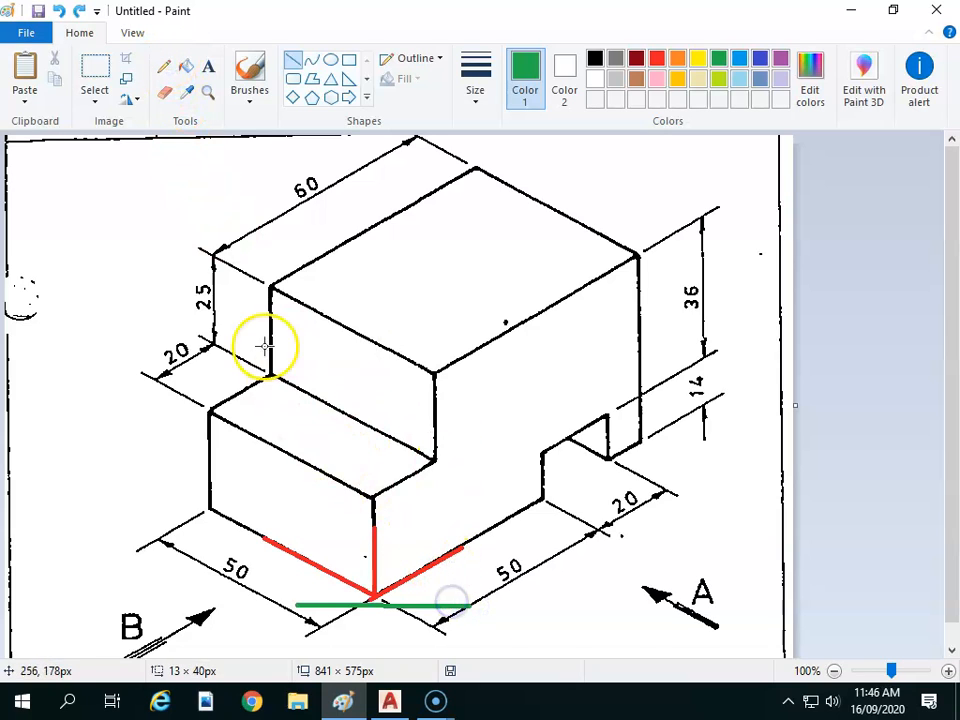
Mark the angles between the green baseline and both red base edges freehand with arcs and the label 30, and undo all the markup
click(165, 62)
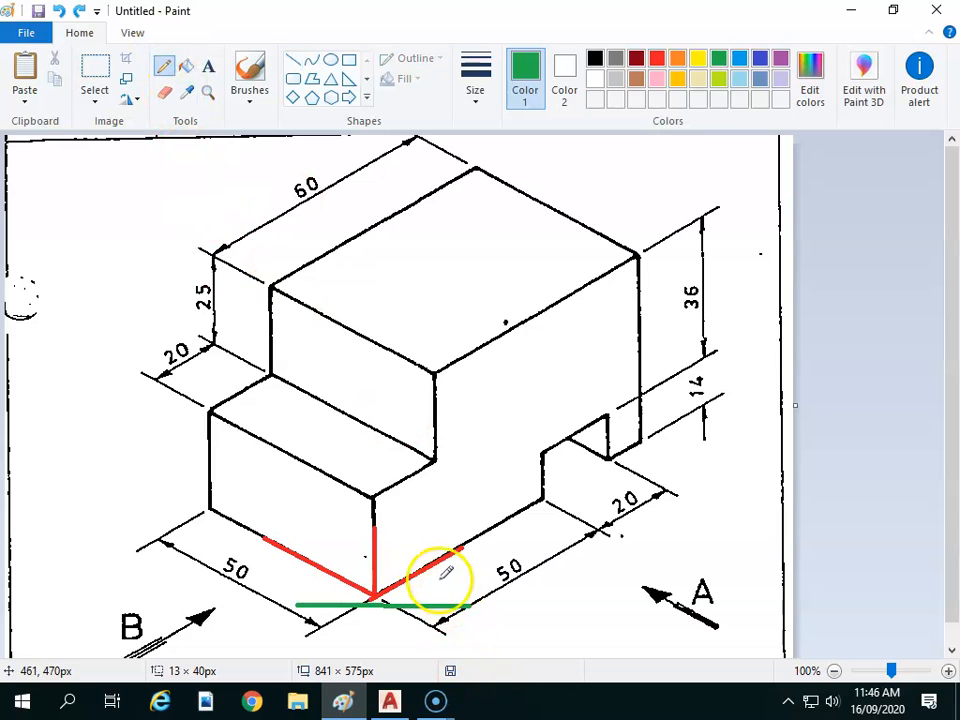
drag(432, 570, 445, 597)
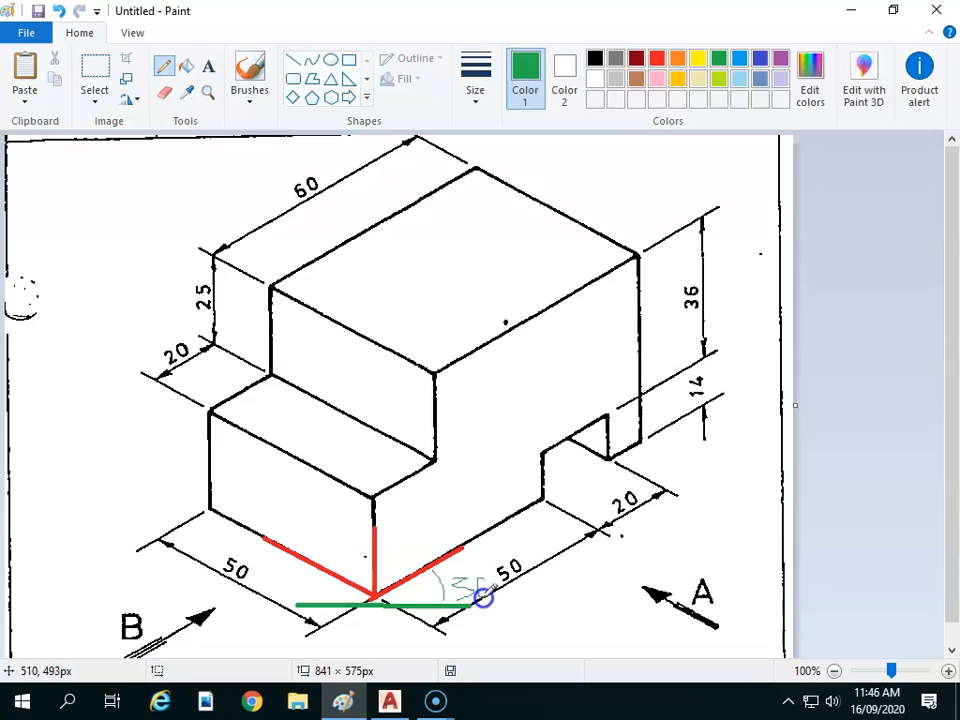
drag(481, 580, 479, 581)
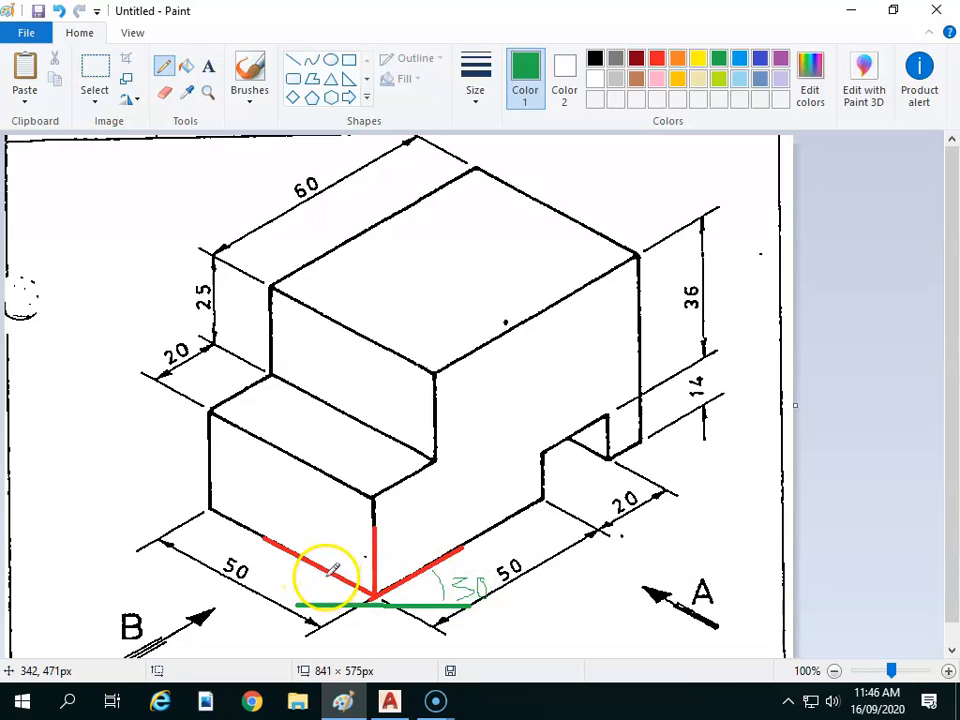
drag(312, 595, 318, 575)
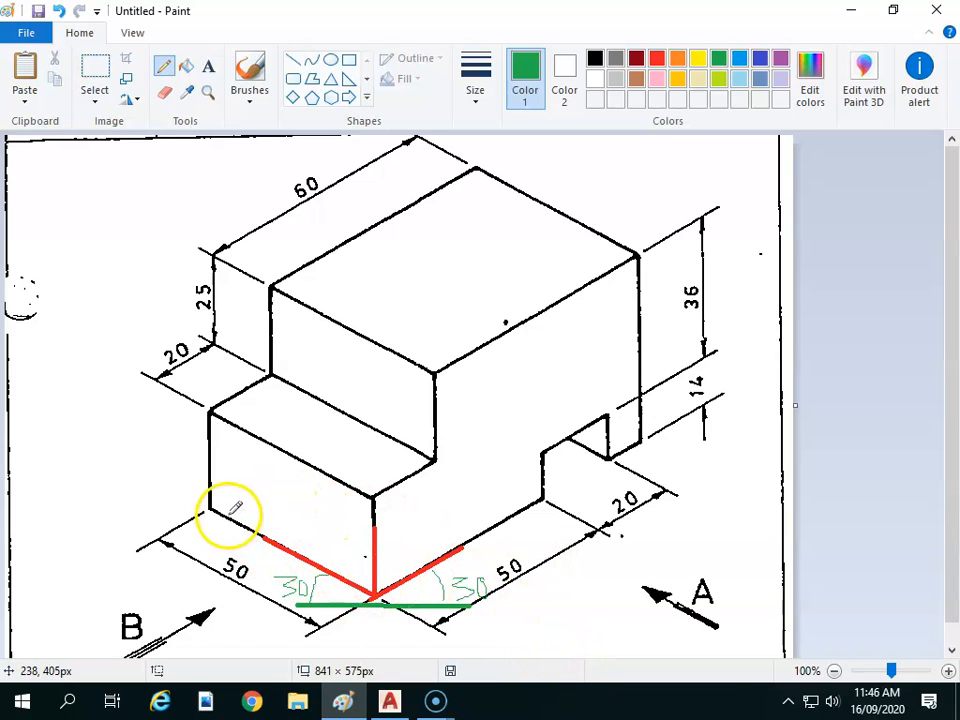
key(ctrl+z)
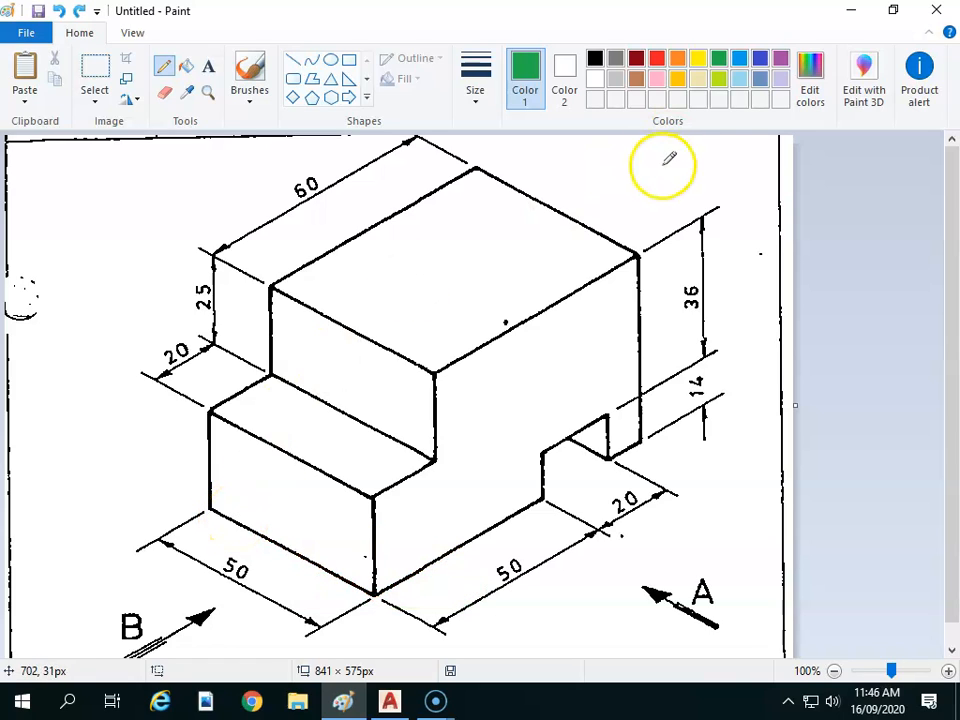
Trace in red the block's left base edge (about 180×97 px), right base edge (about 184×105 px) and front vertical edge (about 110 px)
click(656, 57)
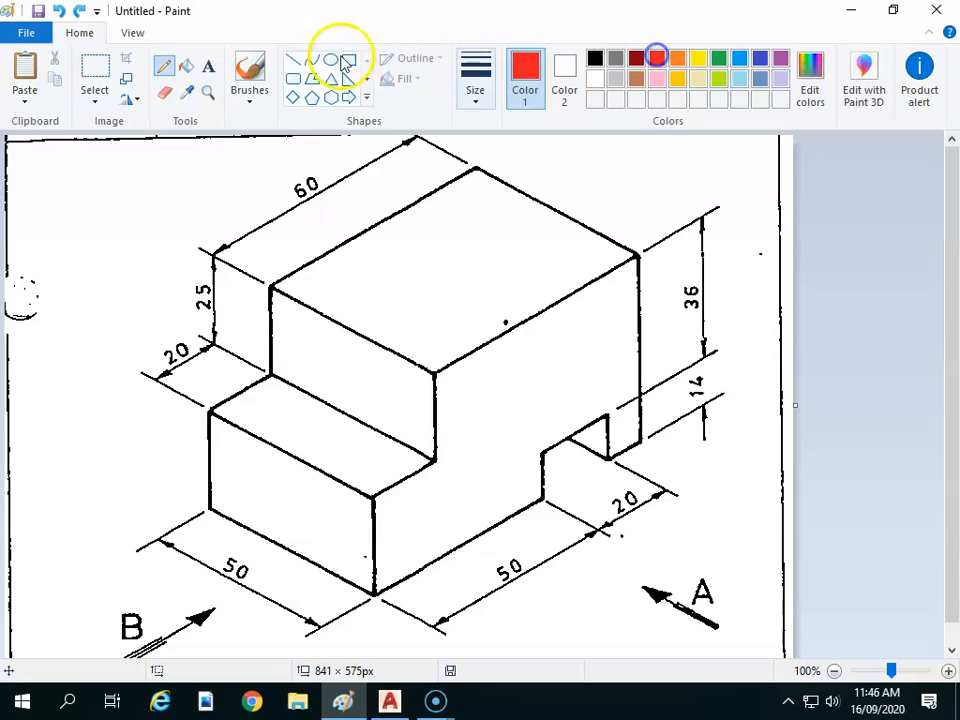
click(289, 60)
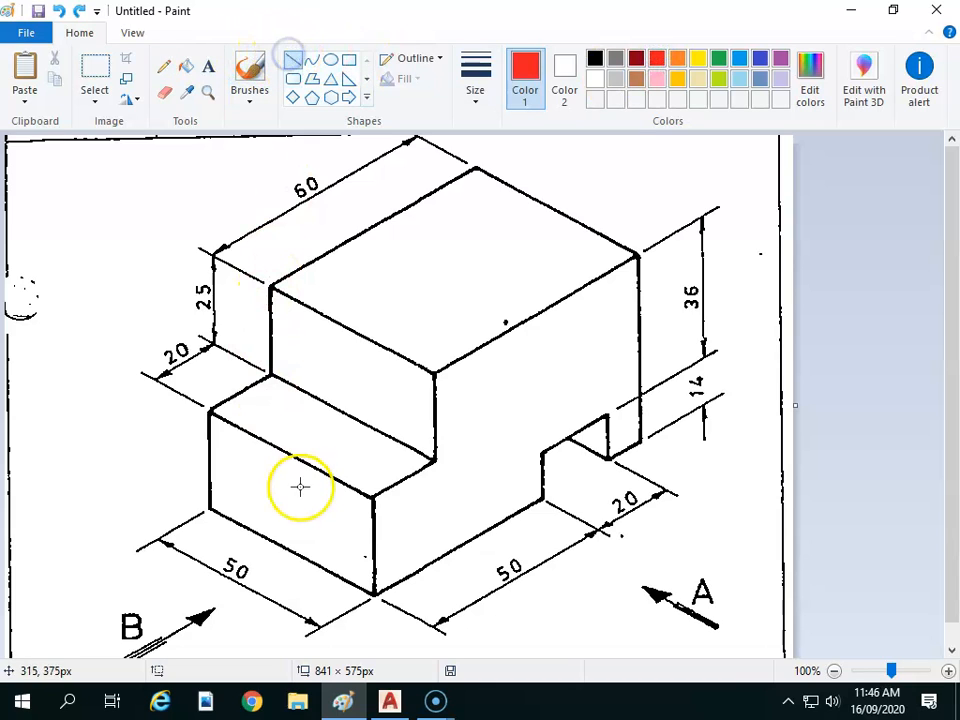
click(375, 595)
drag(209, 509, 380, 595)
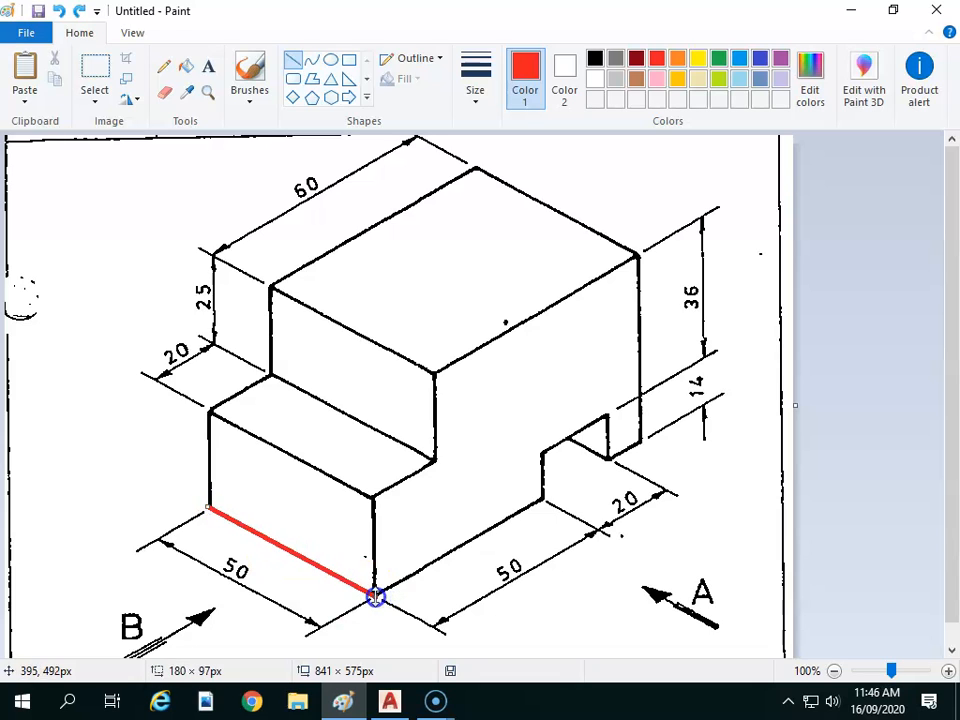
mouse_move(542, 500)
mouse_down()
mouse_move(374, 588)
mouse_move(373, 601)
mouse_up()
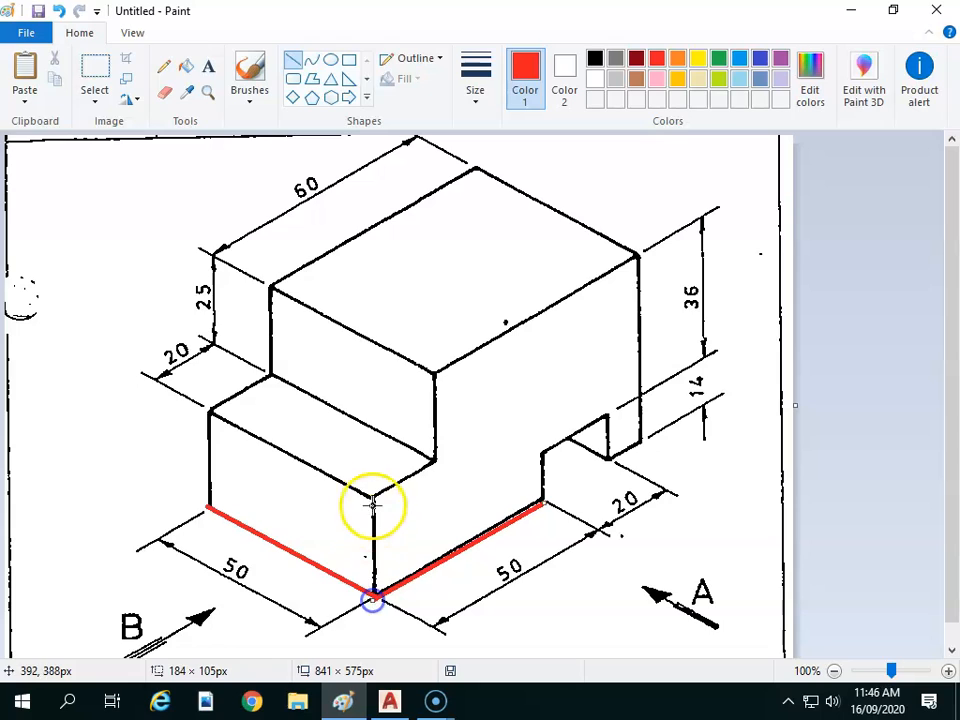
drag(375, 493, 375, 496)
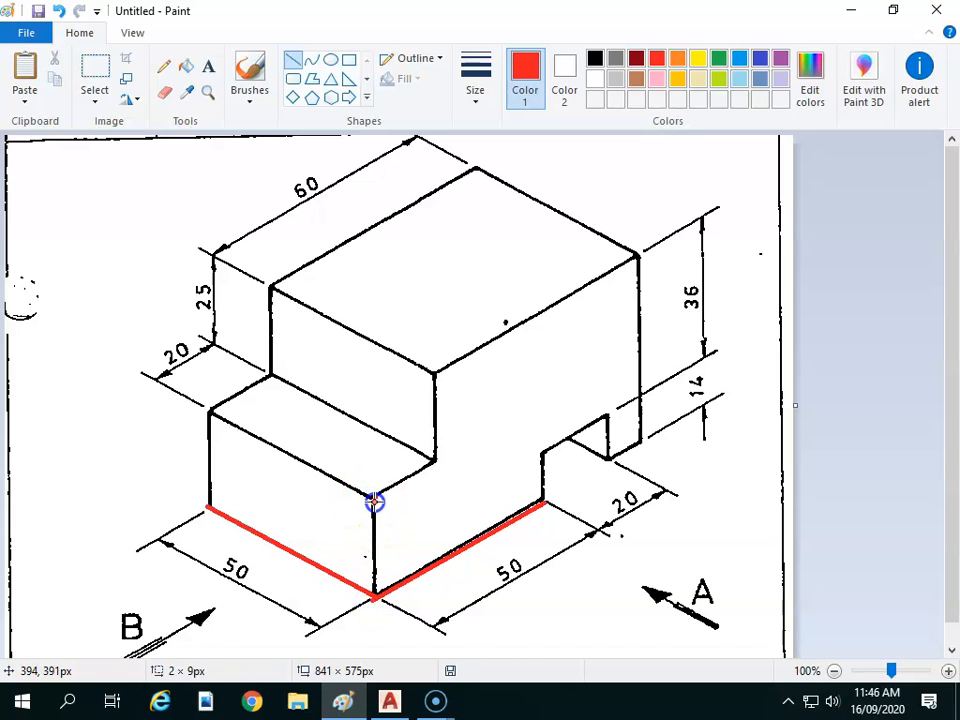
drag(373, 542, 374, 597)
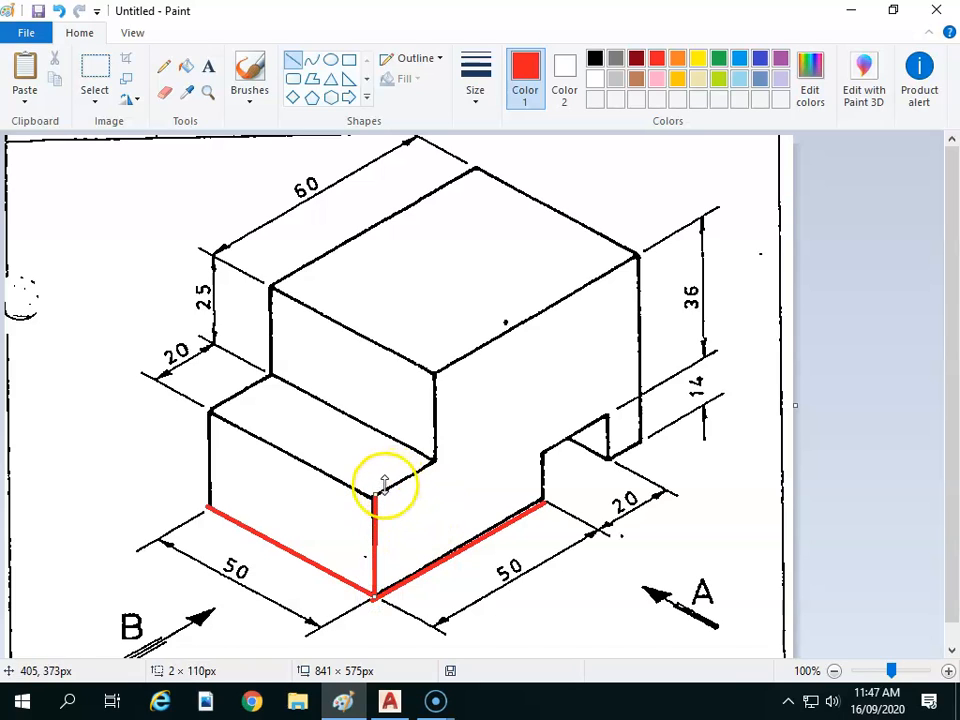
Move the red vertical line to the blank area right of the block and back onto the front edge, and undo all the traced lines
mouse_move(373, 551)
mouse_down()
mouse_move(384, 495)
mouse_move(435, 418)
mouse_move(432, 433)
mouse_move(447, 420)
mouse_move(617, 403)
mouse_move(714, 302)
mouse_move(529, 424)
mouse_move(456, 582)
mouse_move(634, 570)
mouse_move(731, 528)
mouse_up()
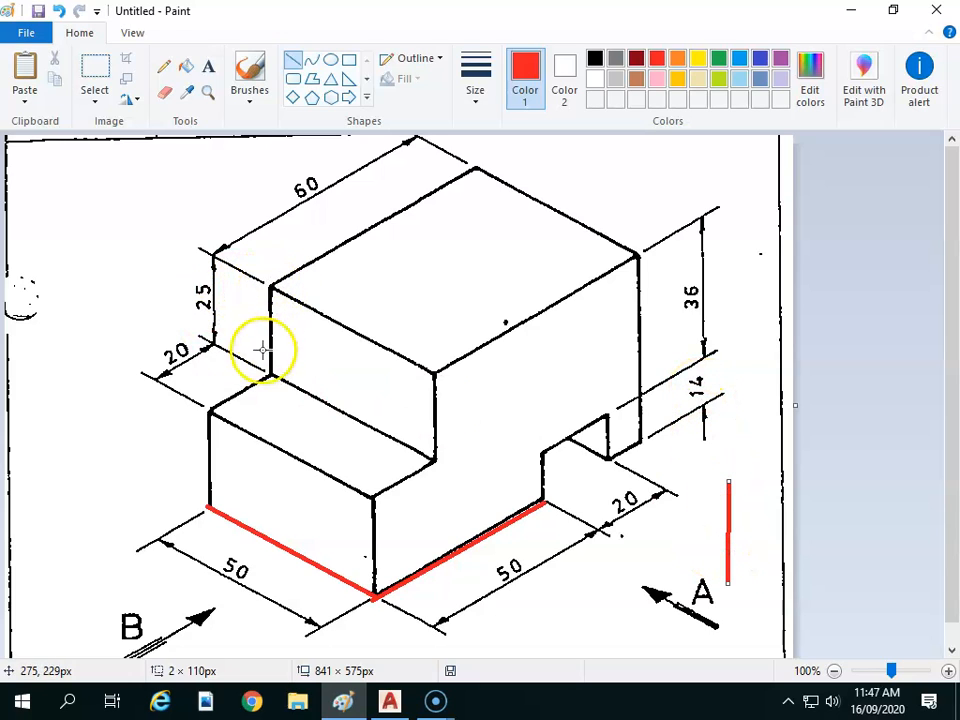
mouse_move(728, 541)
mouse_down()
mouse_move(421, 512)
mouse_move(371, 536)
mouse_move(377, 552)
mouse_move(436, 392)
mouse_move(437, 421)
mouse_move(358, 546)
mouse_move(380, 556)
mouse_move(447, 429)
mouse_move(444, 420)
mouse_move(375, 519)
mouse_move(372, 551)
mouse_up()
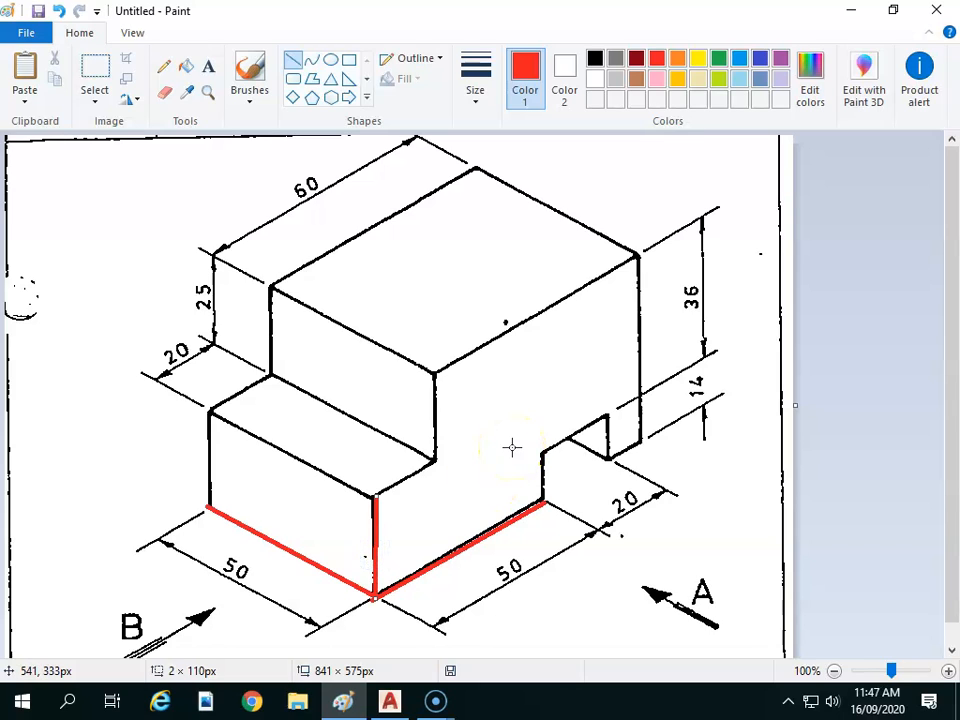
key(ctrl+z)
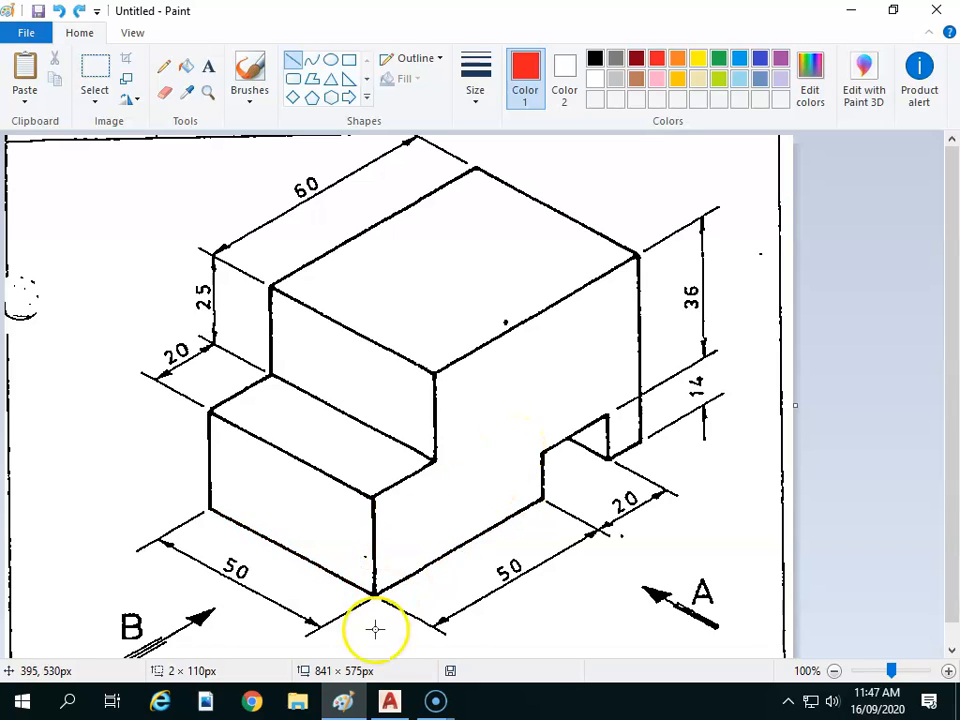
Switch to AutoCAD and create a new drawing from the acadiso template
click(390, 700)
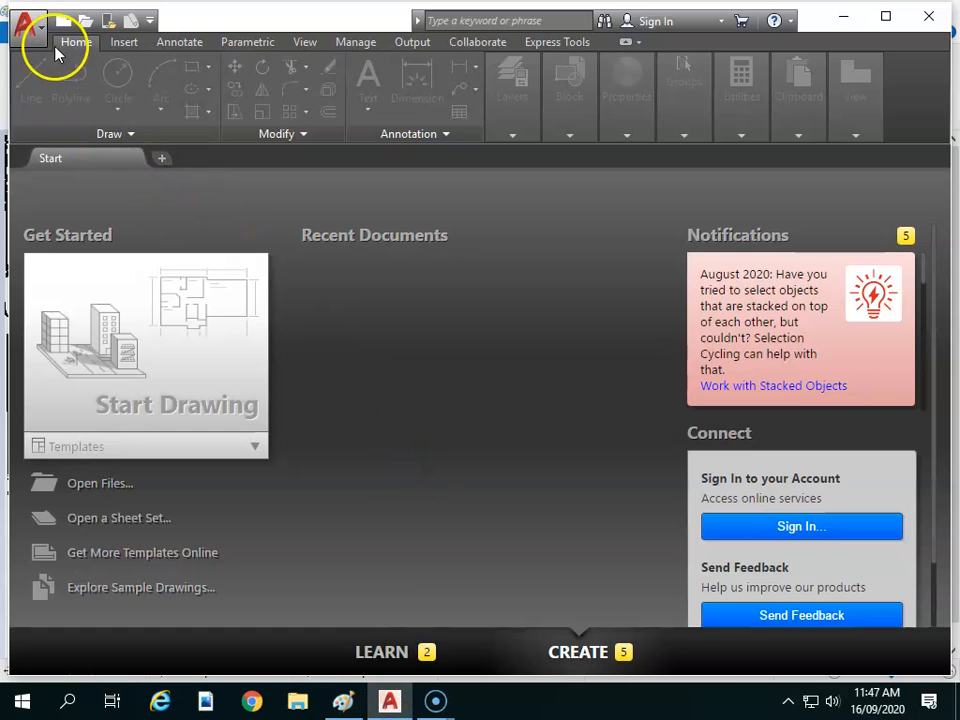
click(27, 31)
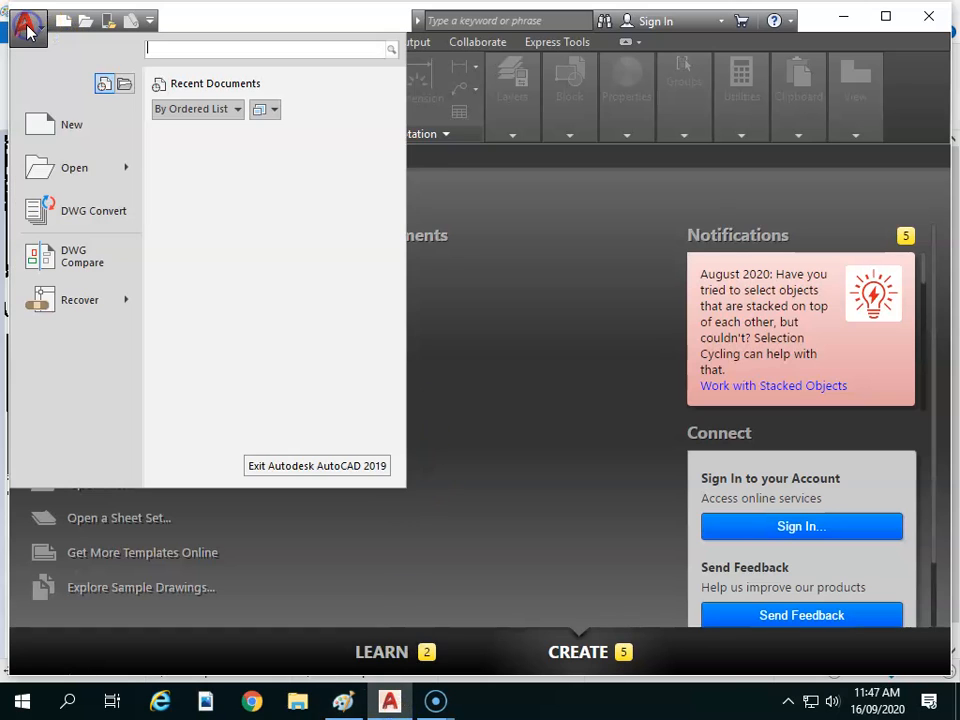
click(64, 123)
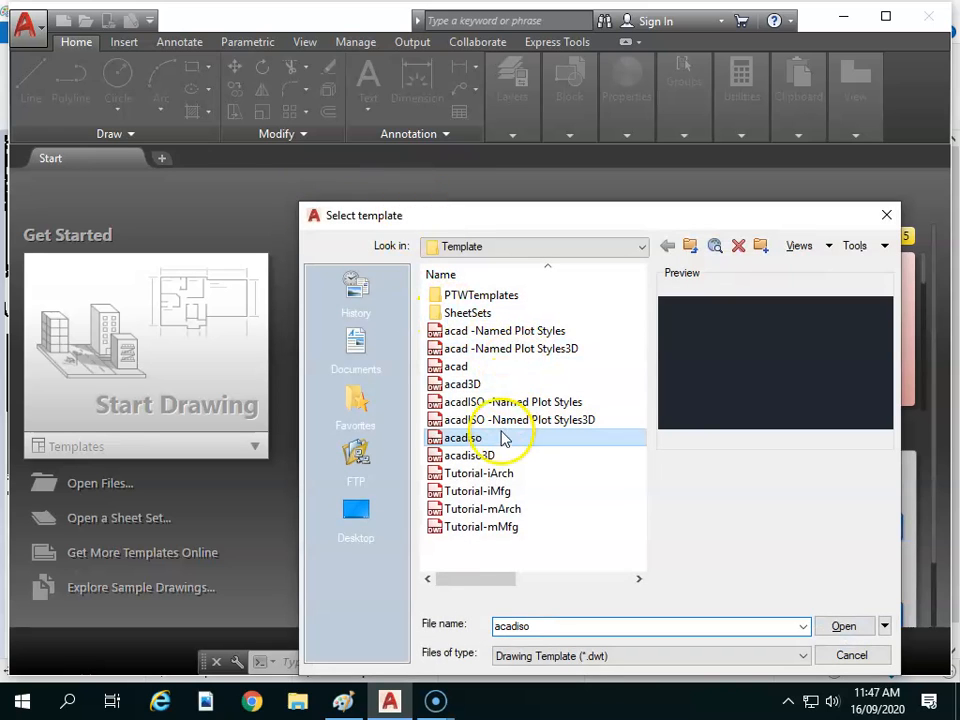
double_click(485, 438)
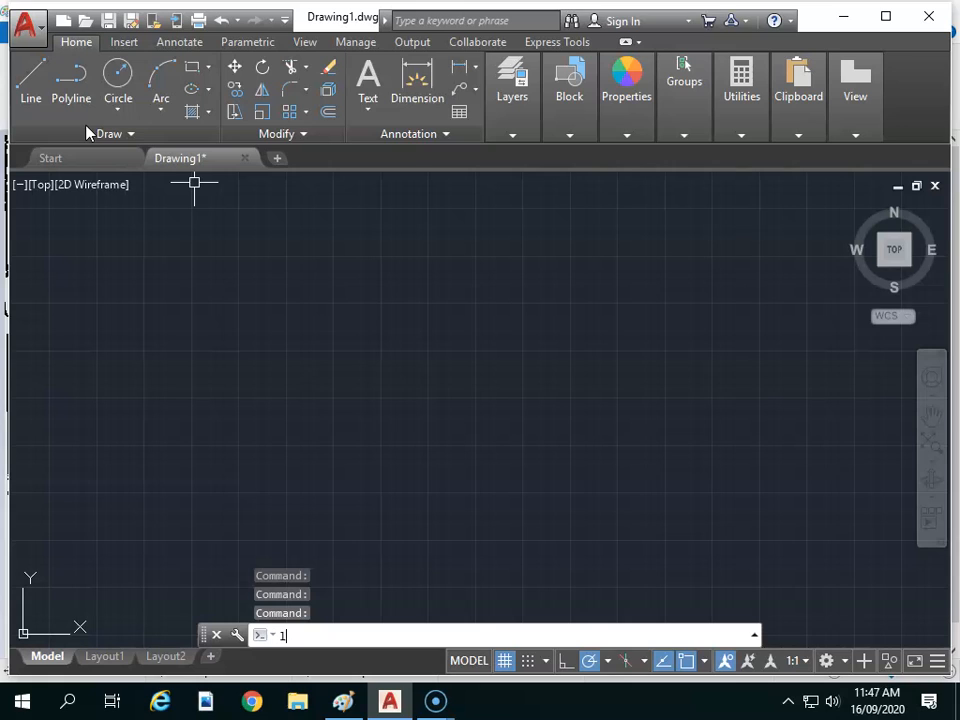
Draw a line from the origin 0,0 that is 50 units long at a 30° angle
key(Return)
text(LINE Specify first point:)
key(Return)
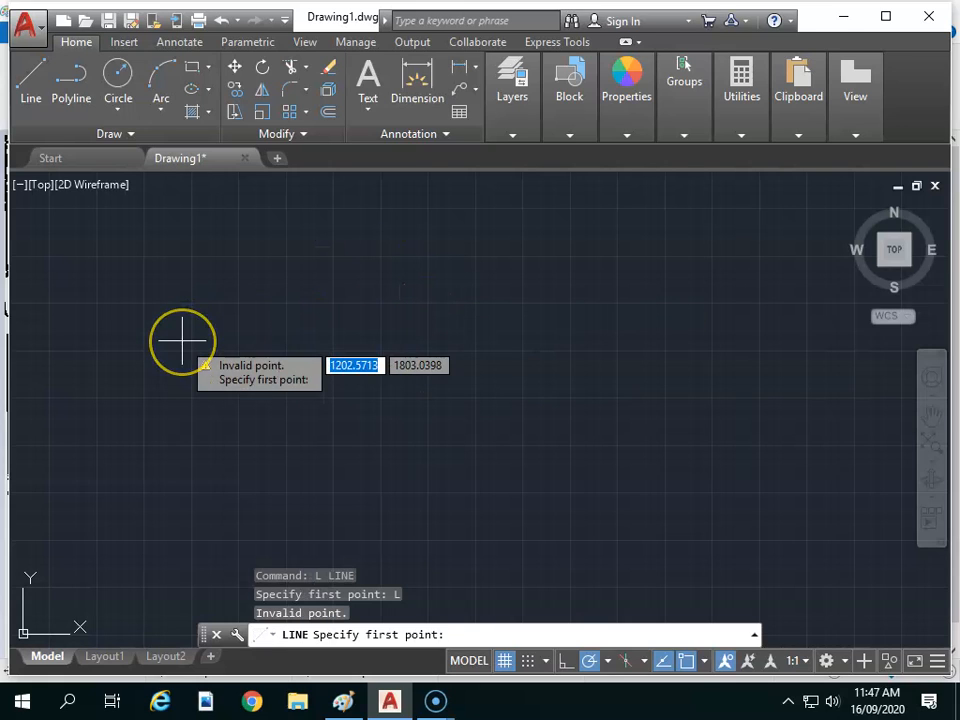
text(0)
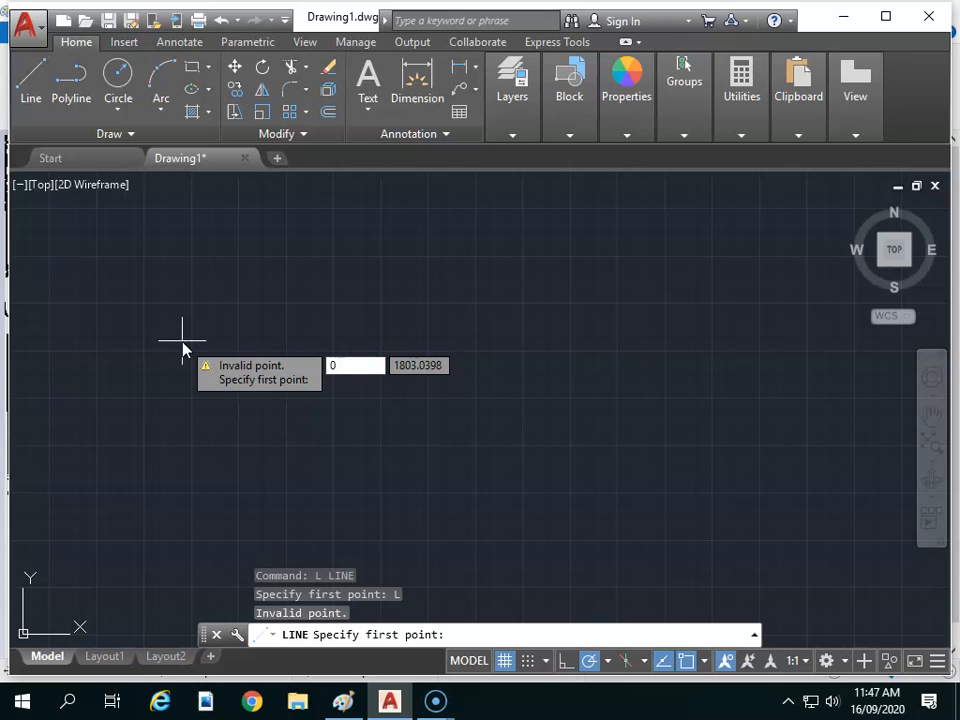
text(,0)
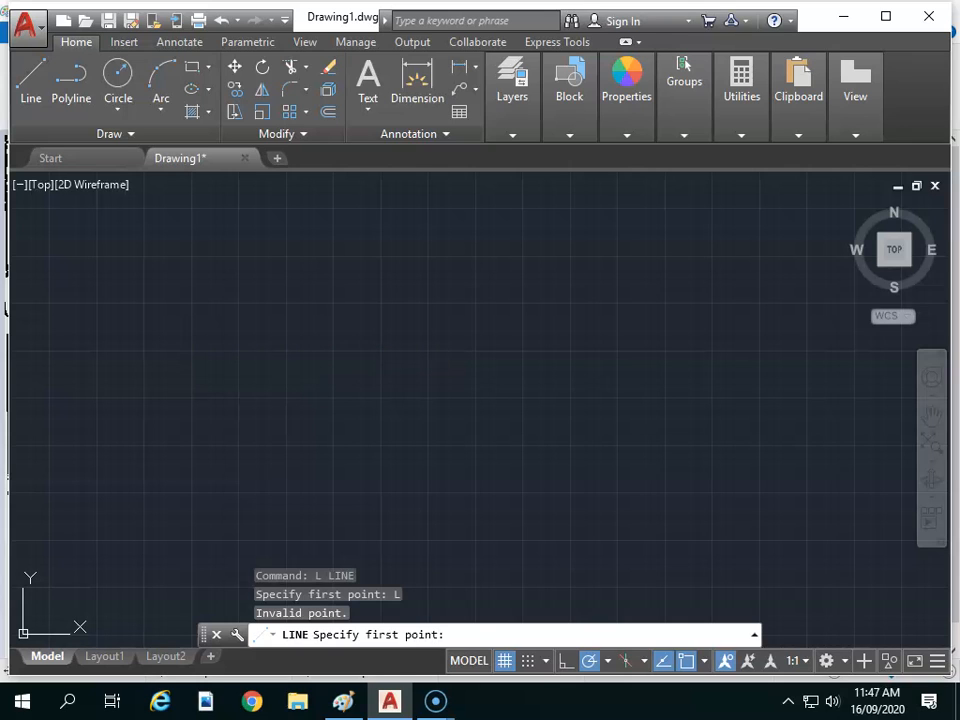
key(Return)
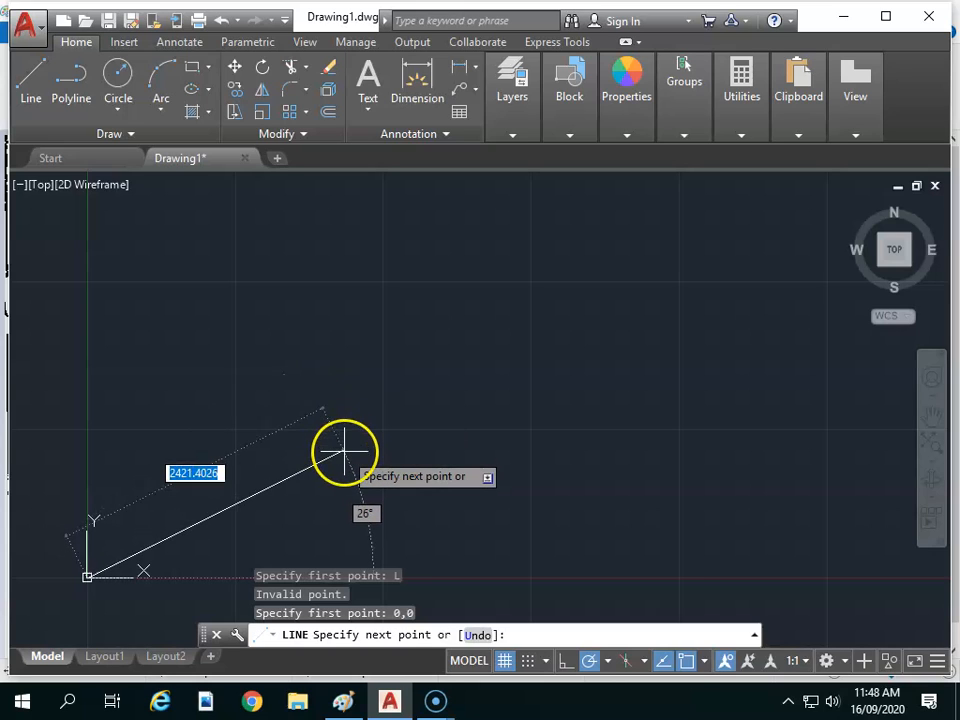
key(BackSpace)
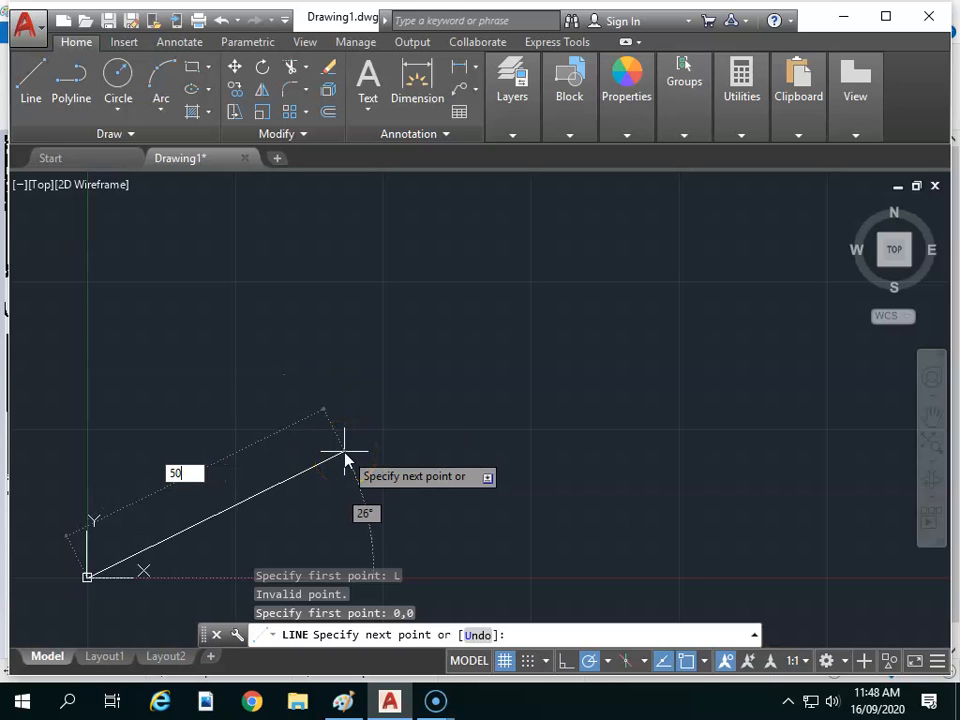
key(Tab)
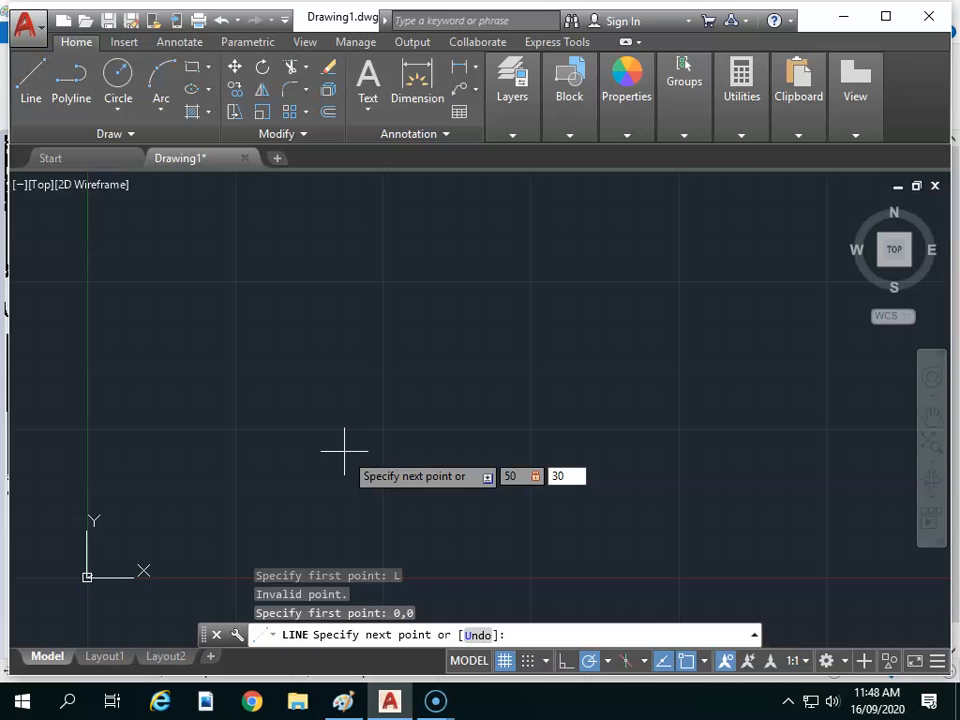
key(Return)
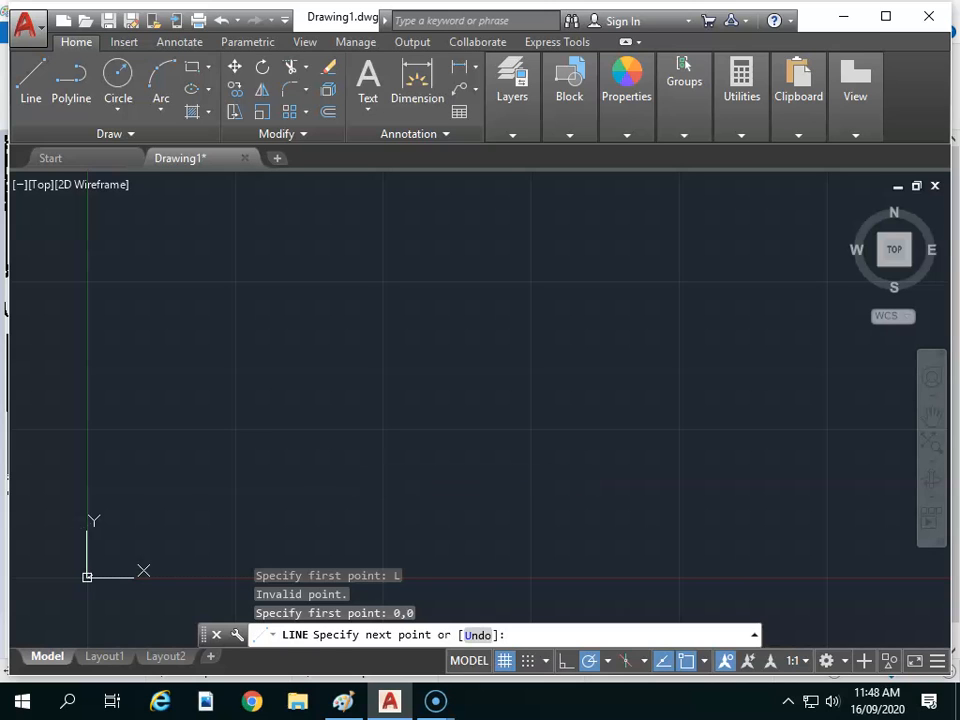
scroll(205, 432, down, 2)
scroll(94, 567, up, 5)
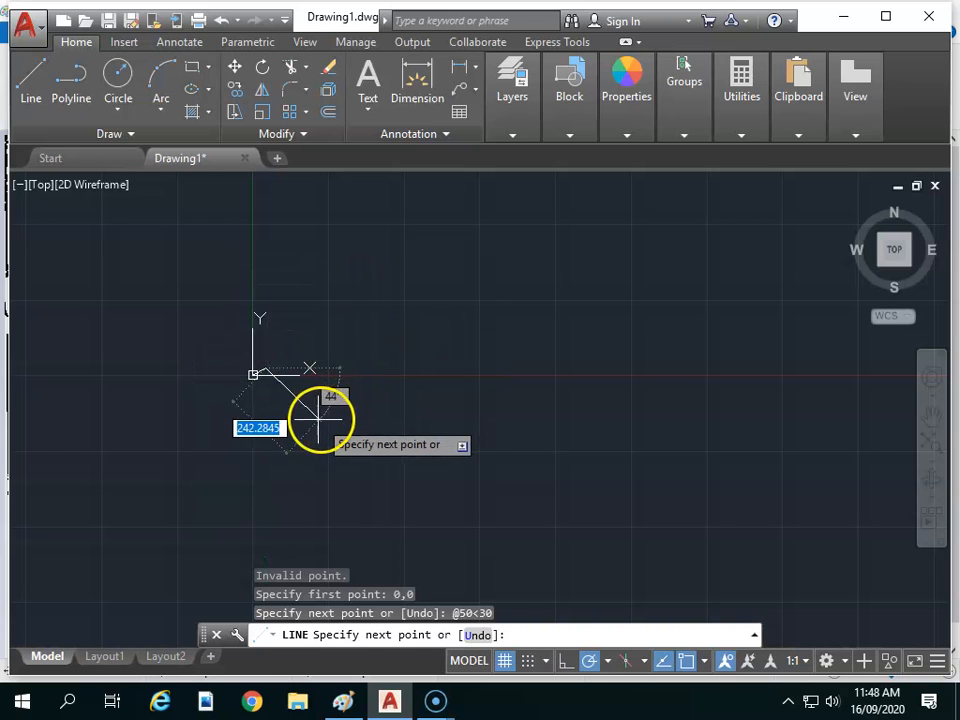
scroll(220, 338, up, 4)
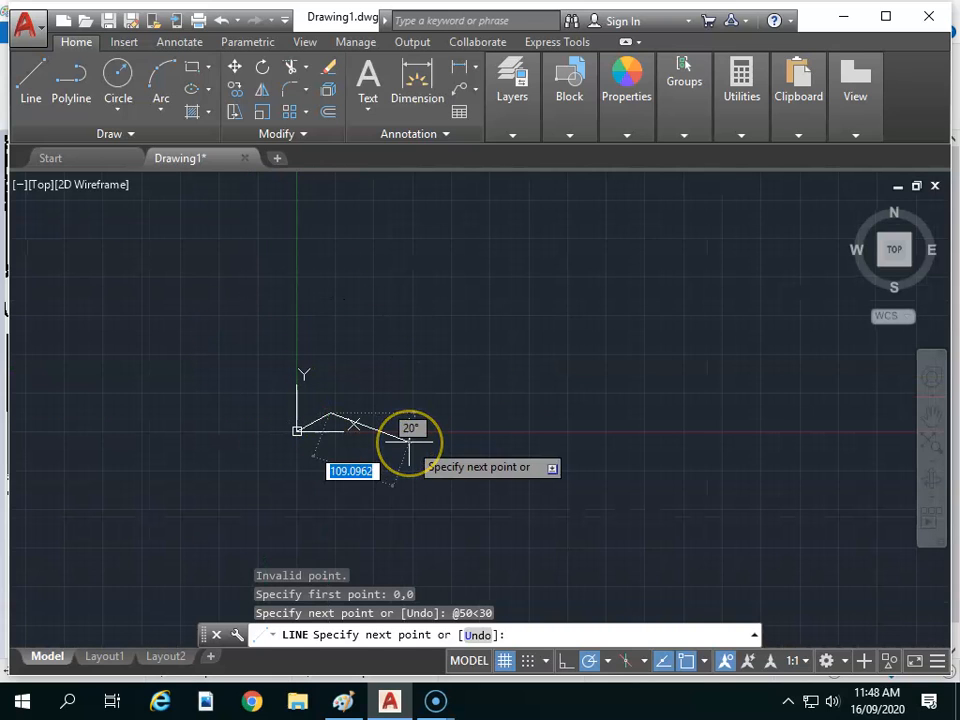
key(Escape)
Draw a second base line from the origin, 50 units long at a 150° angle
text(z)
key(Return)
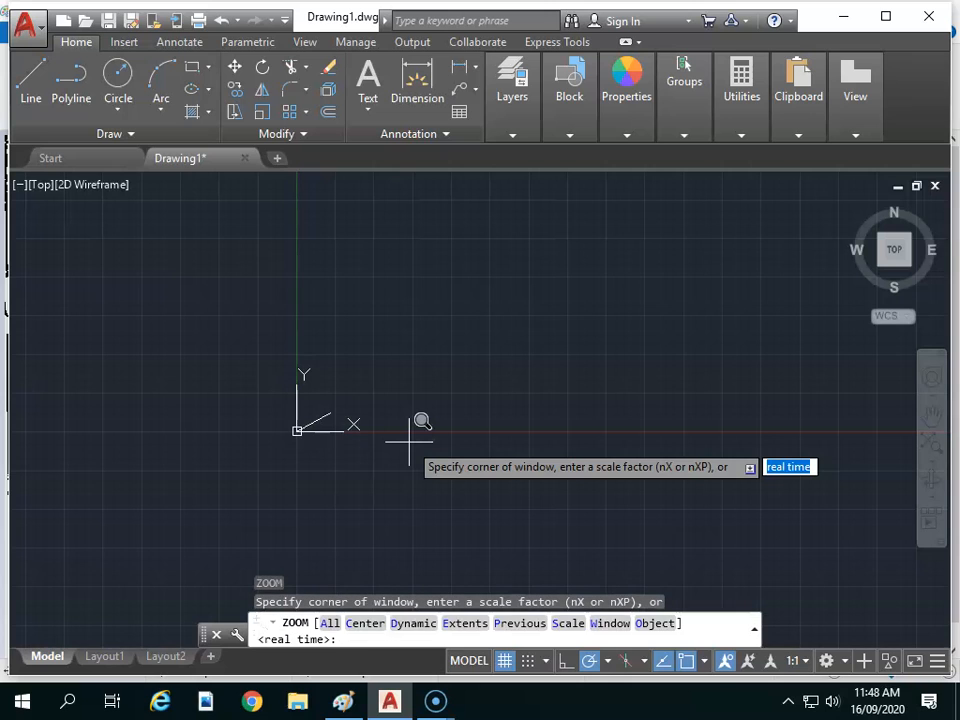
text(e)
key(Return)
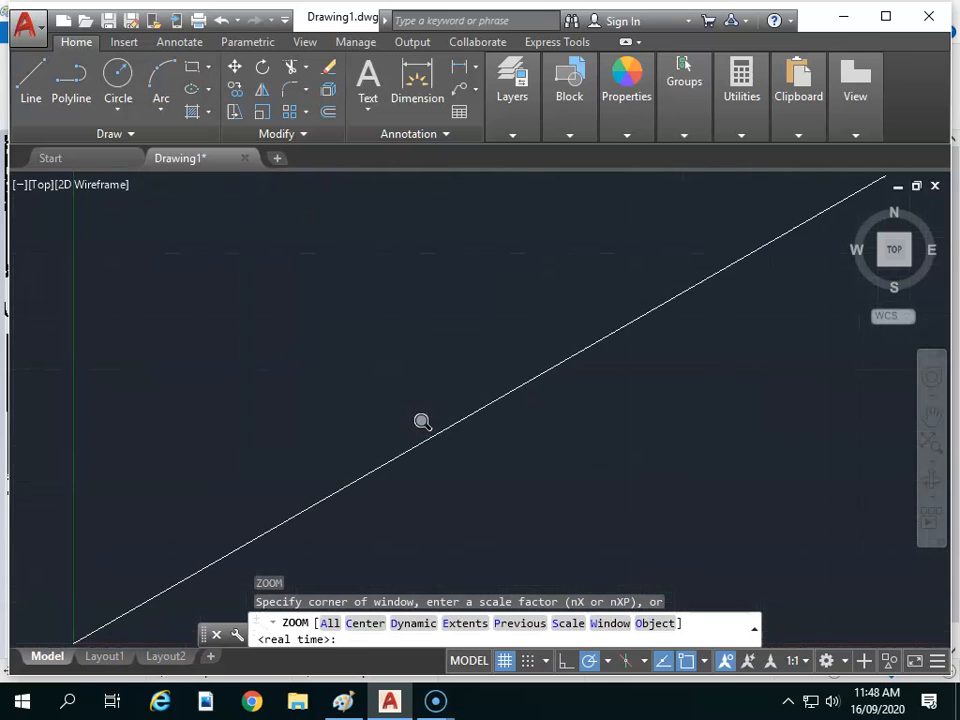
scroll(409, 441, down, 6)
scroll(499, 526, down, 2)
text(l)
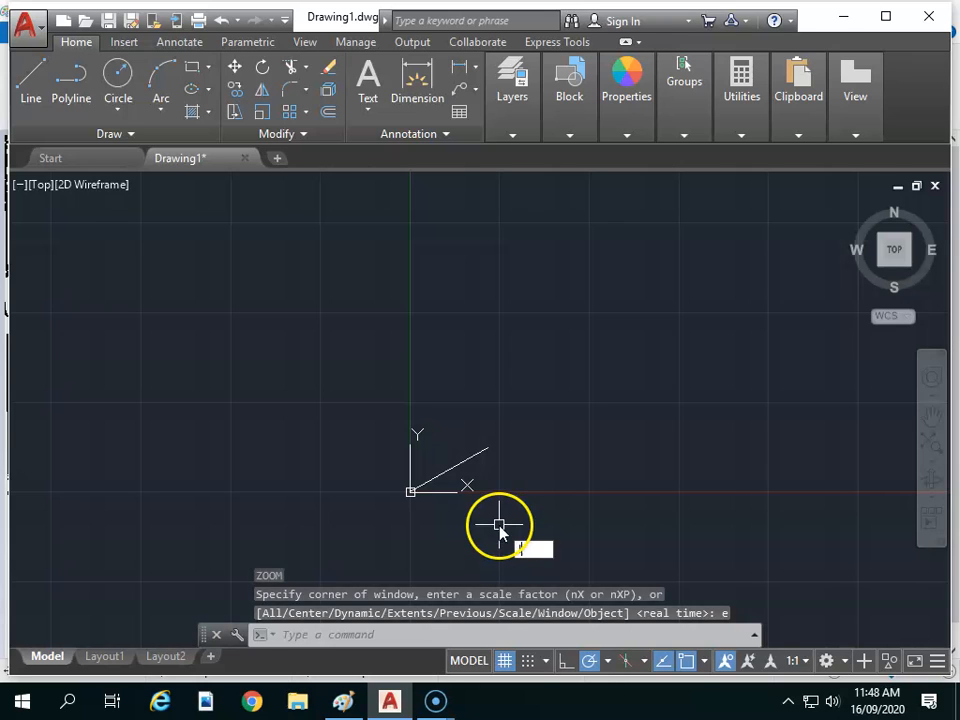
key(Return)
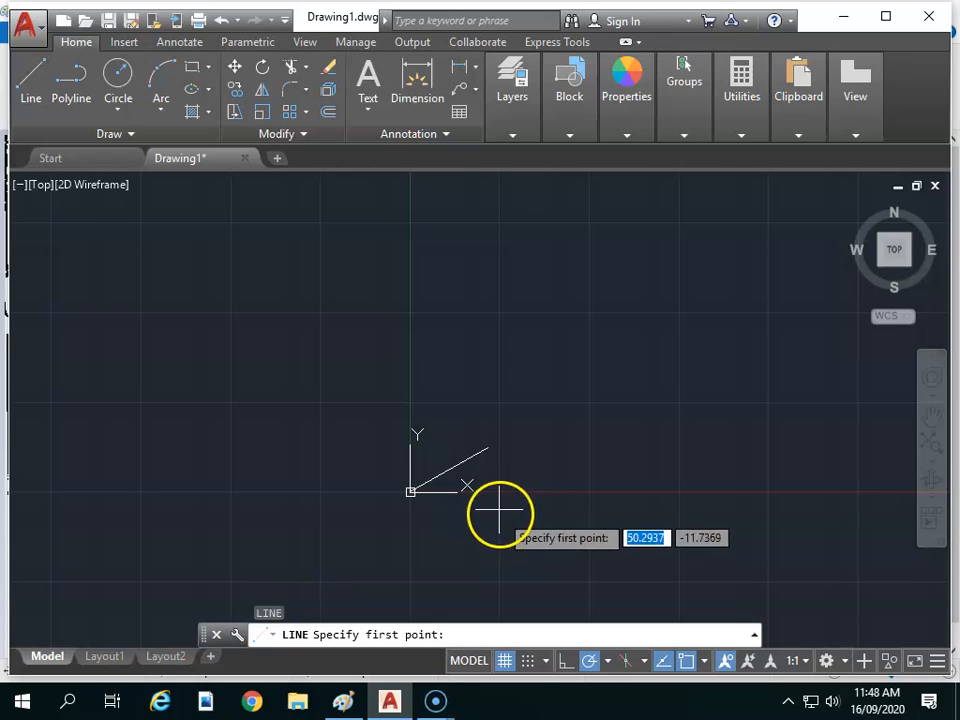
click(409, 492)
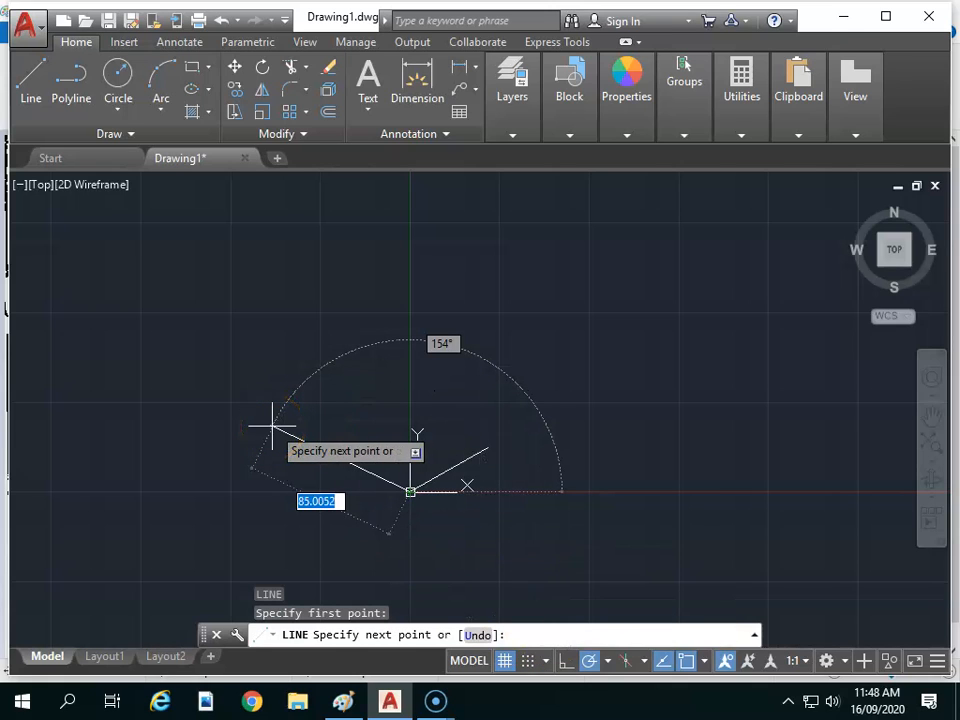
text(50)
key(Tab)
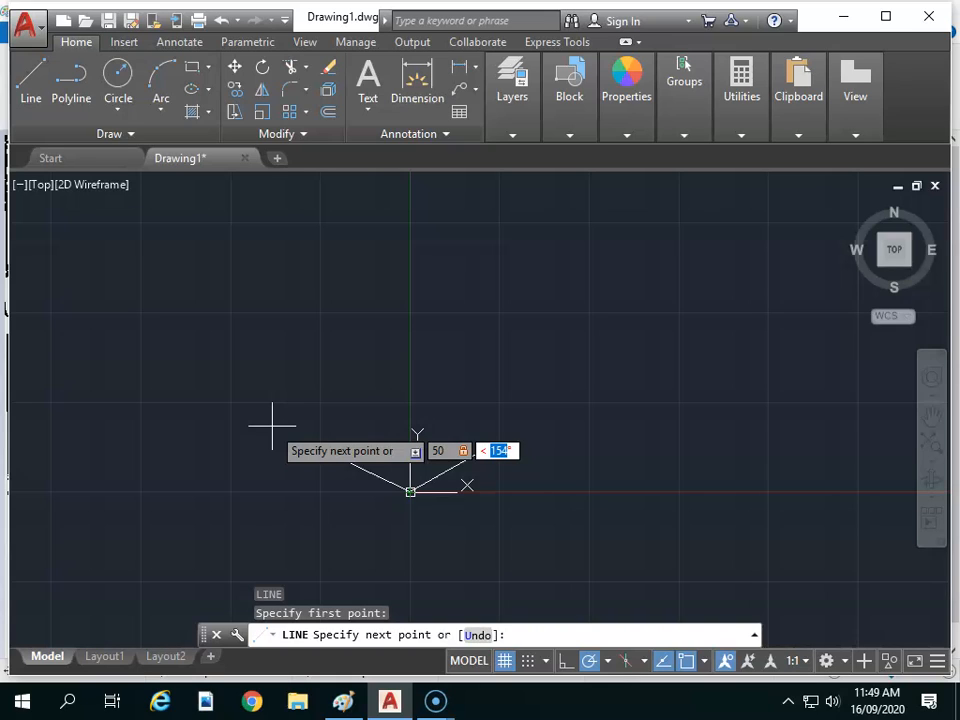
text(150)
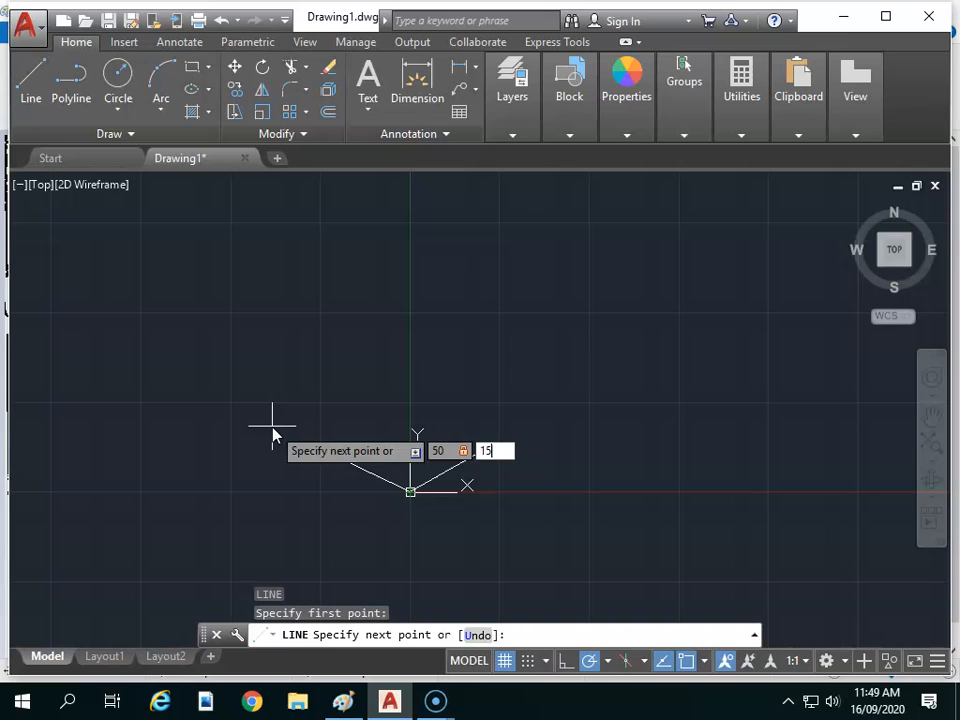
key(Return)
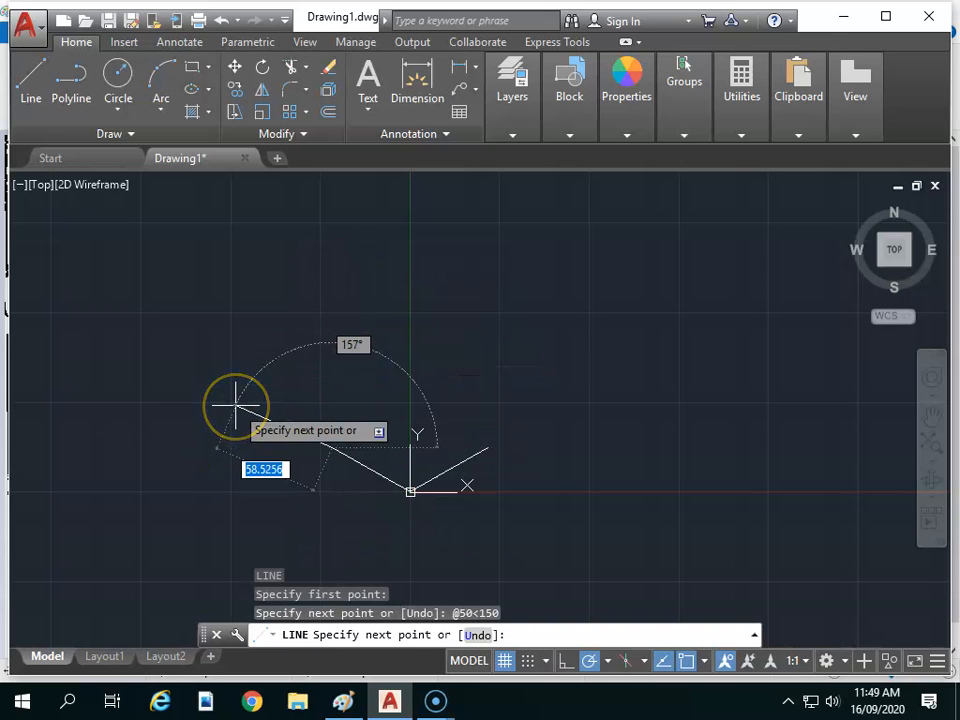
key(Escape)
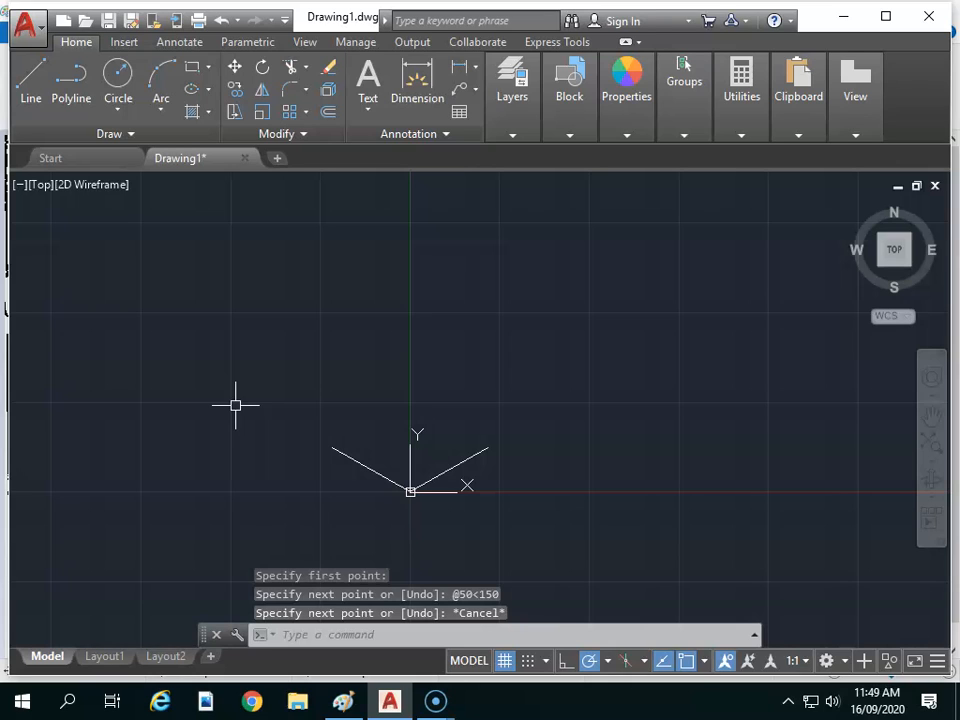
Draw a vertical line 25 units long straight up from the origin 0,0
key(Return)
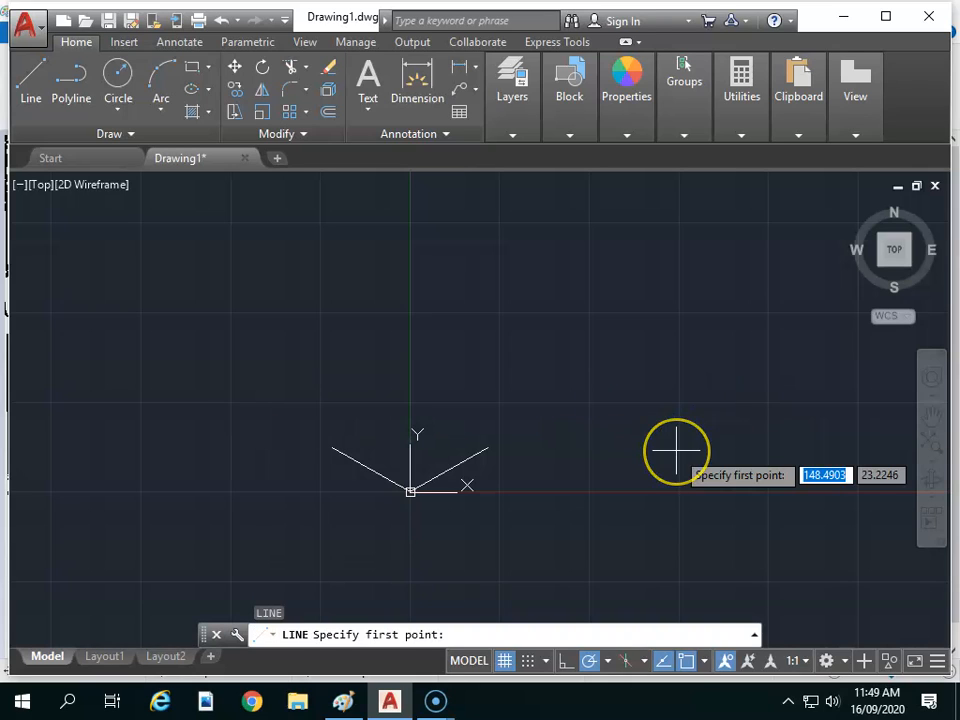
text(0,0)
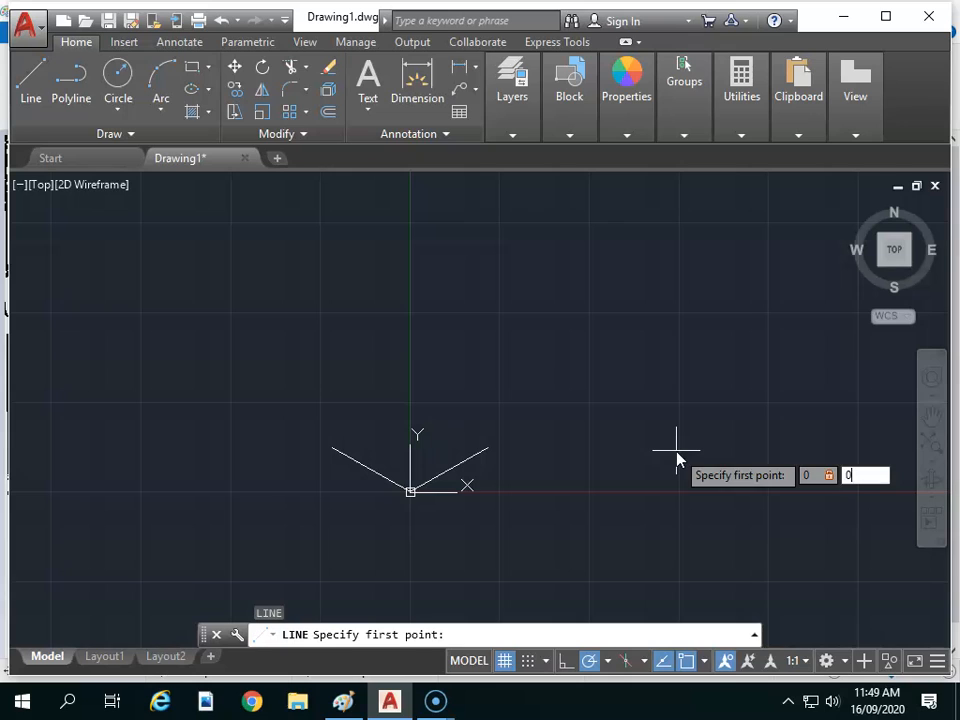
key(Return)
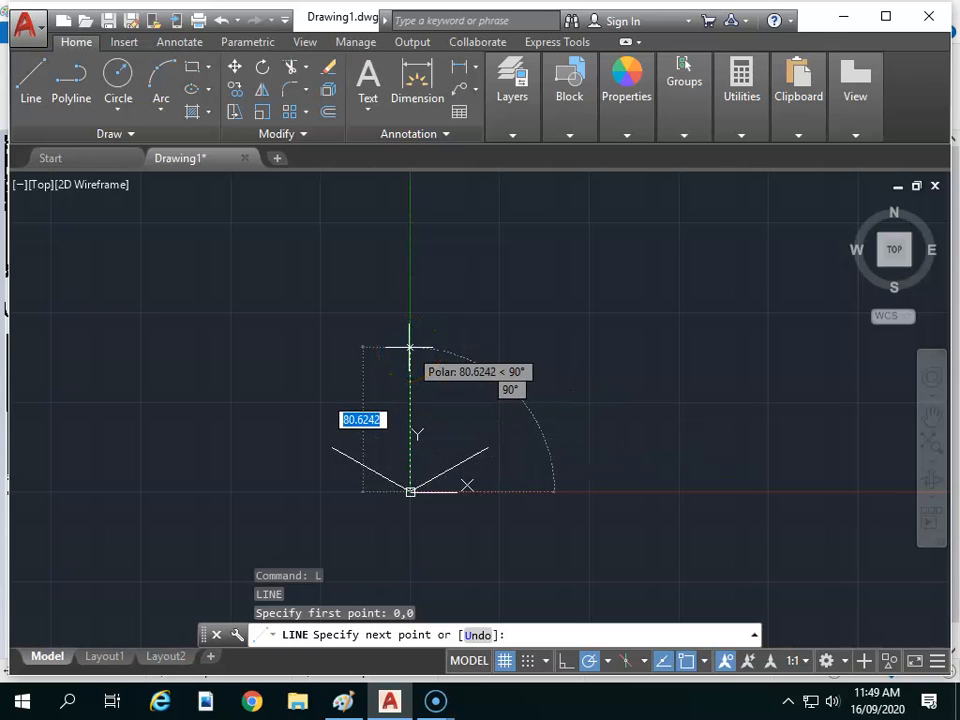
text(25)
key(Return)
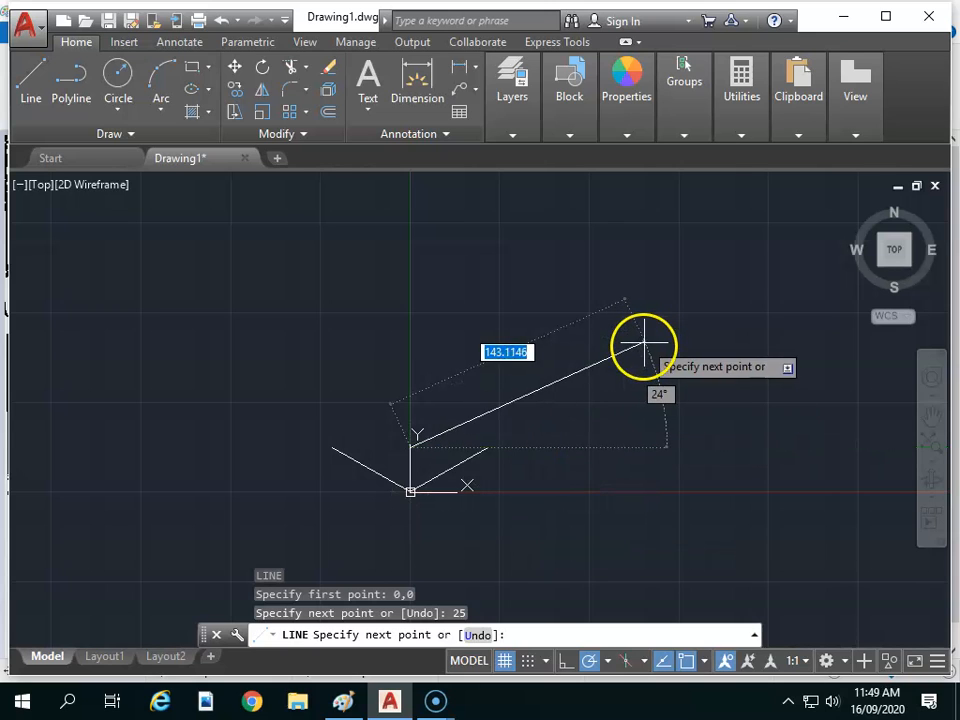
key(Escape)
Turn on Ortho mode and start a line at the upper end of the 30° base line
text(z)
key(Return)
text(e)
key(Return)
scroll(600, 381, down, 3)
middle_drag(806, 433, 680, 523)
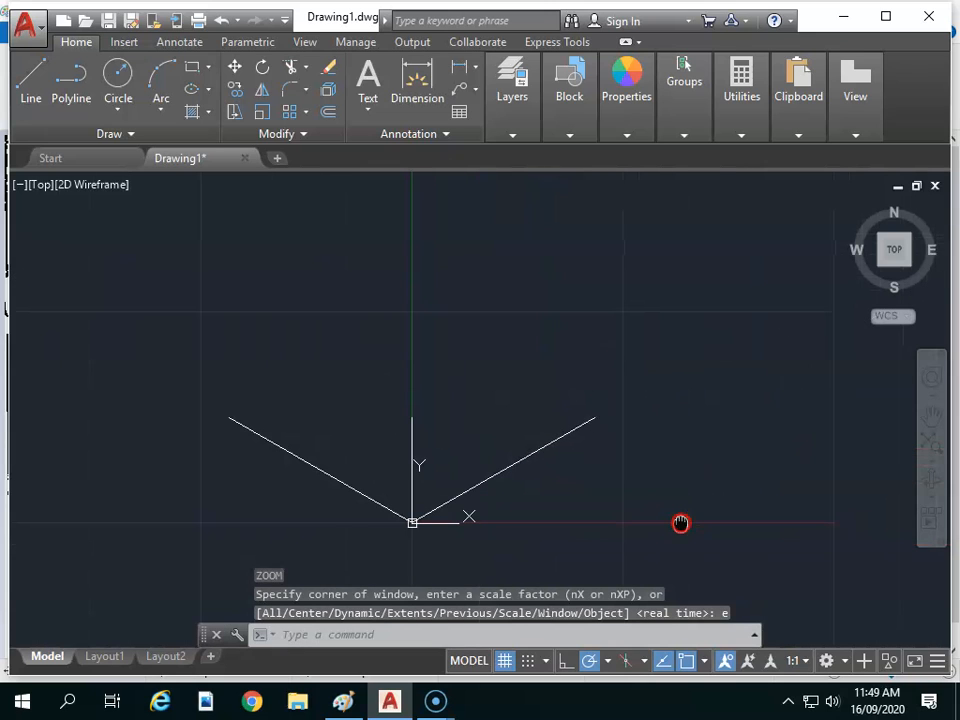
mouse_move(709, 418)
middle_down()
mouse_move(677, 441)
mouse_move(585, 464)
middle_up()
scroll(585, 464, down, 2)
middle_drag(663, 461, 593, 455)
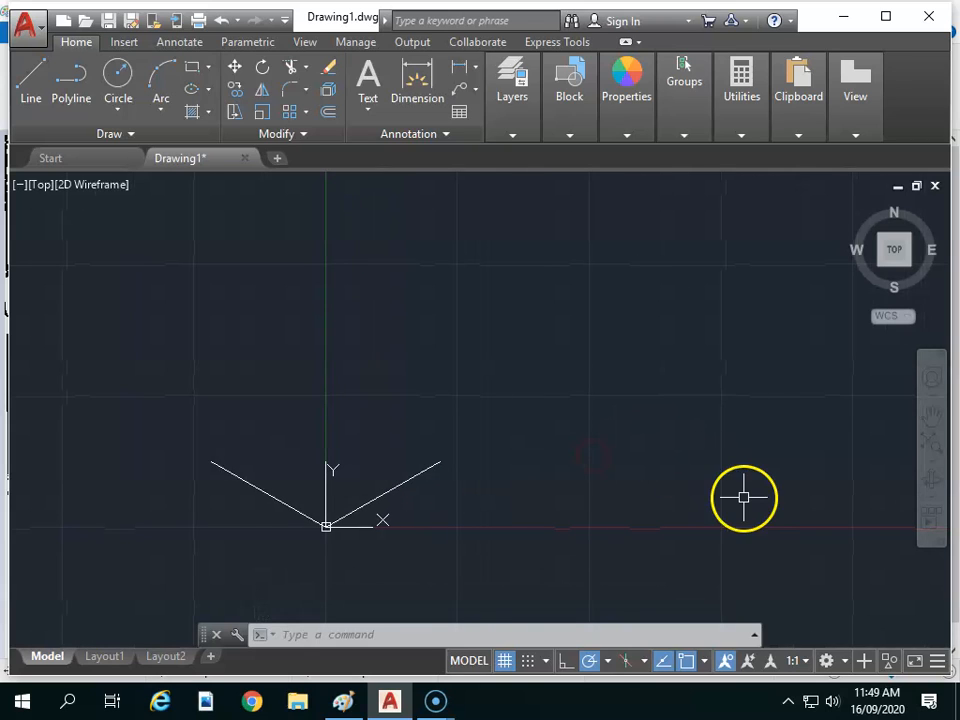
click(570, 664)
text(l)
key(Return)
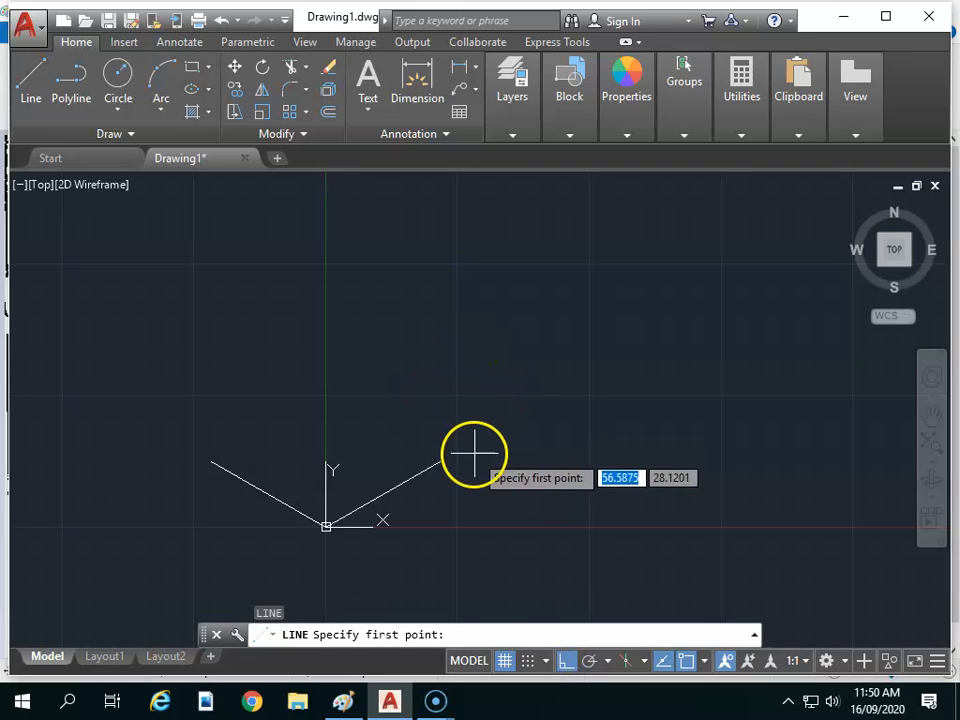
click(440, 462)
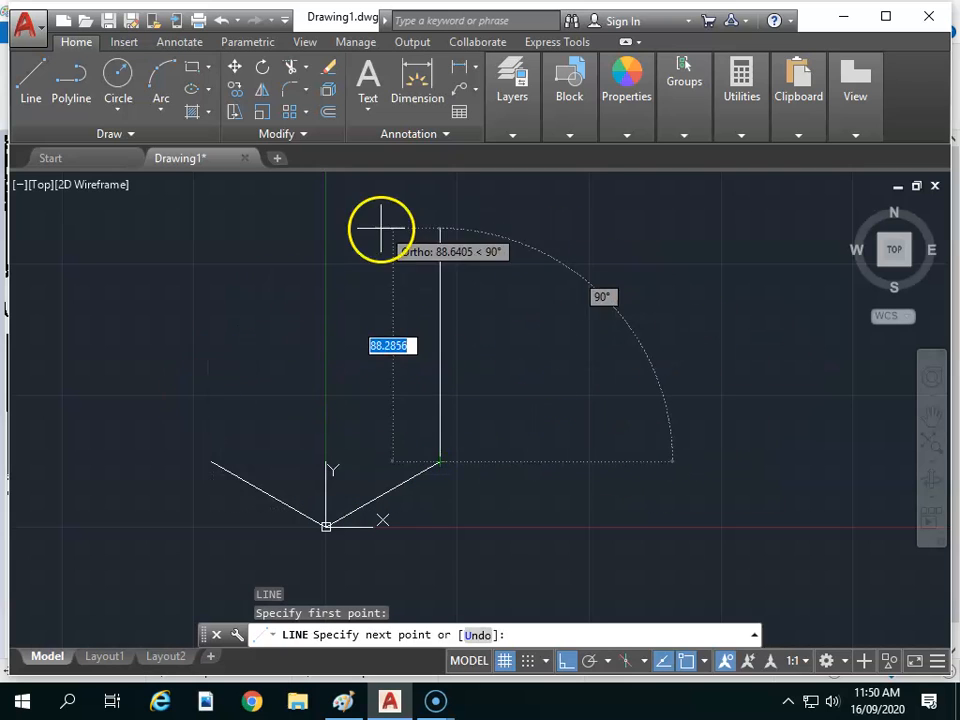
Turn off Ortho mode and enable polar tracking with the 30, 60, 90, 120 angle increments
click(566, 660)
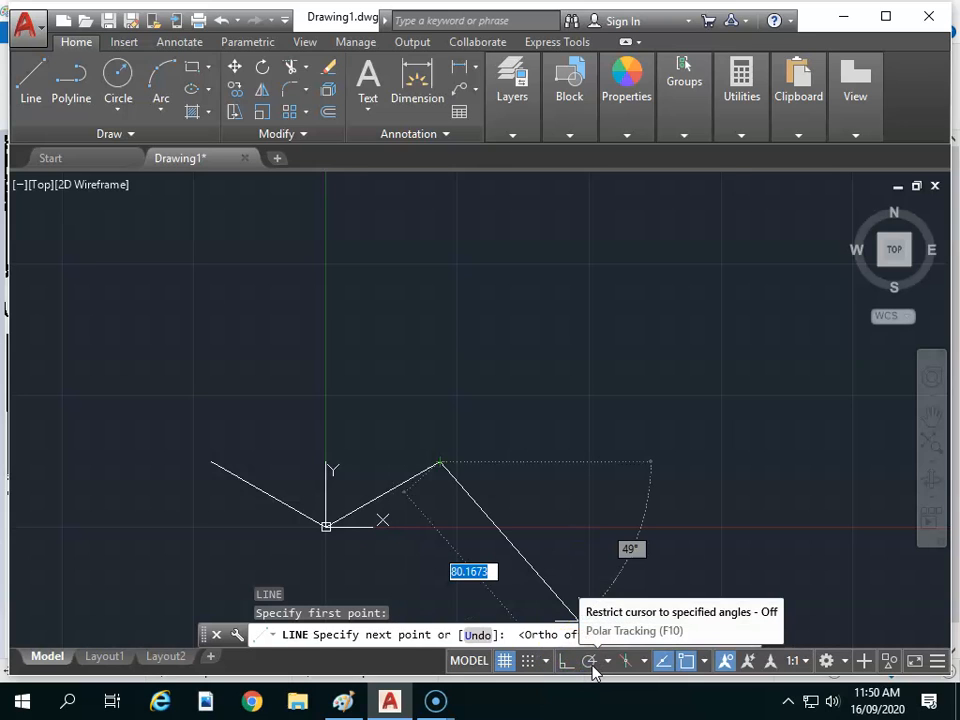
click(591, 662)
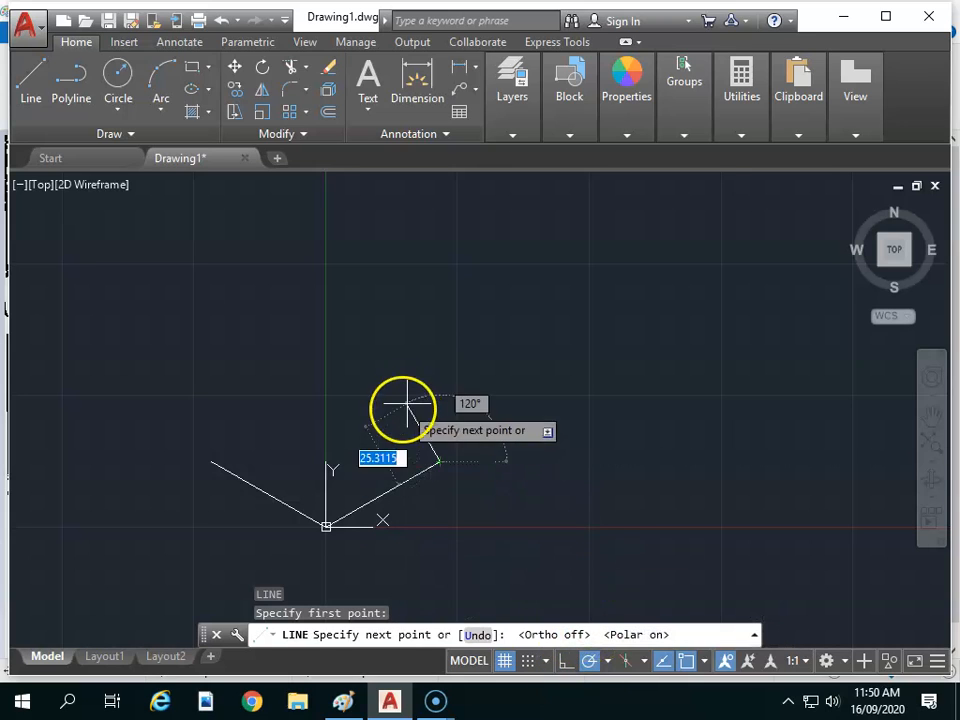
click(607, 661)
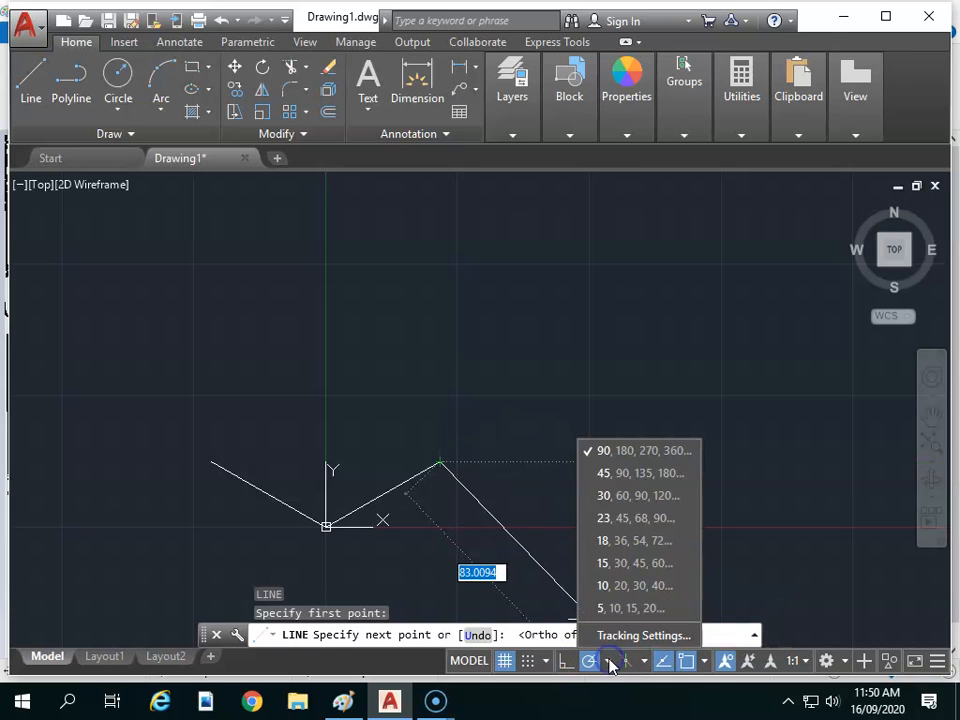
click(679, 503)
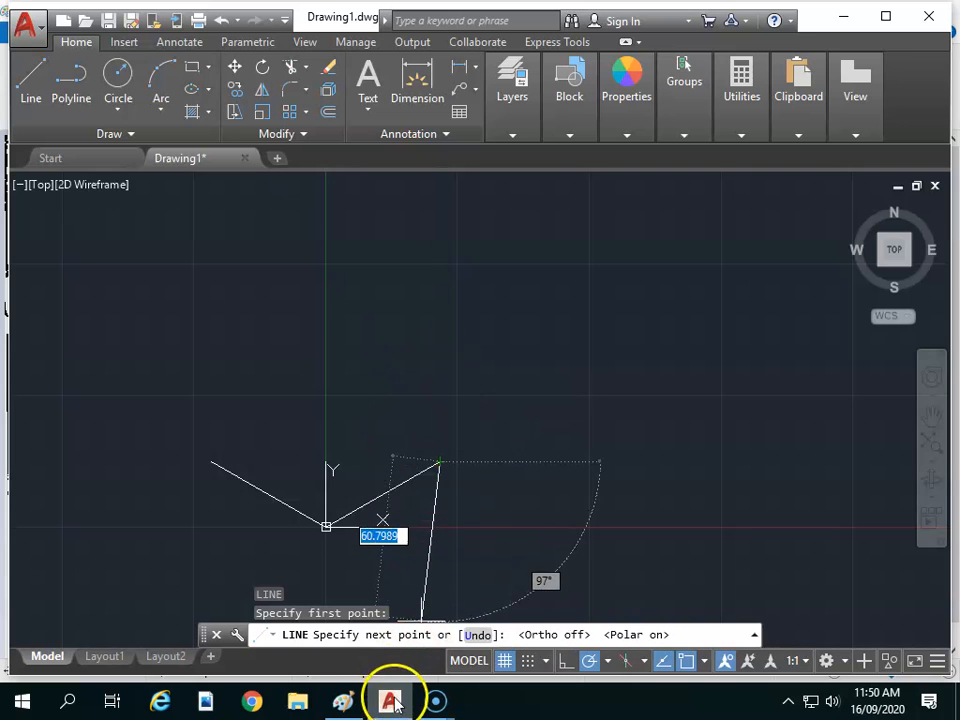
Draw the notch from the upper end of the 30° base line: 14 units up, 20 units at 30°, and 14 units down
click(343, 700)
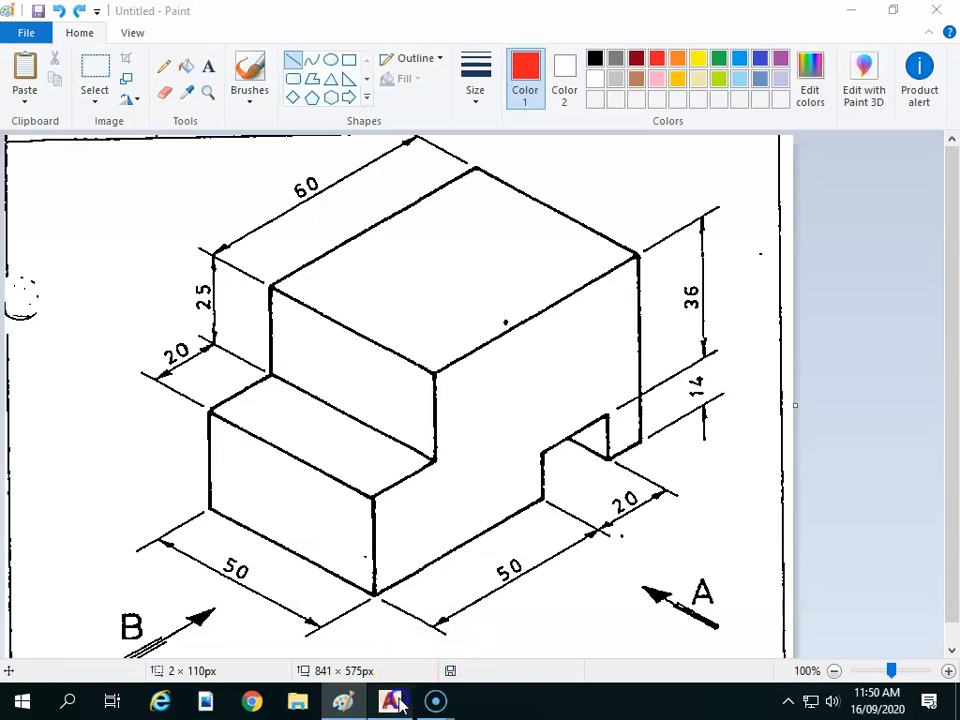
key(alt+Tab)
text(14)
key(Return)
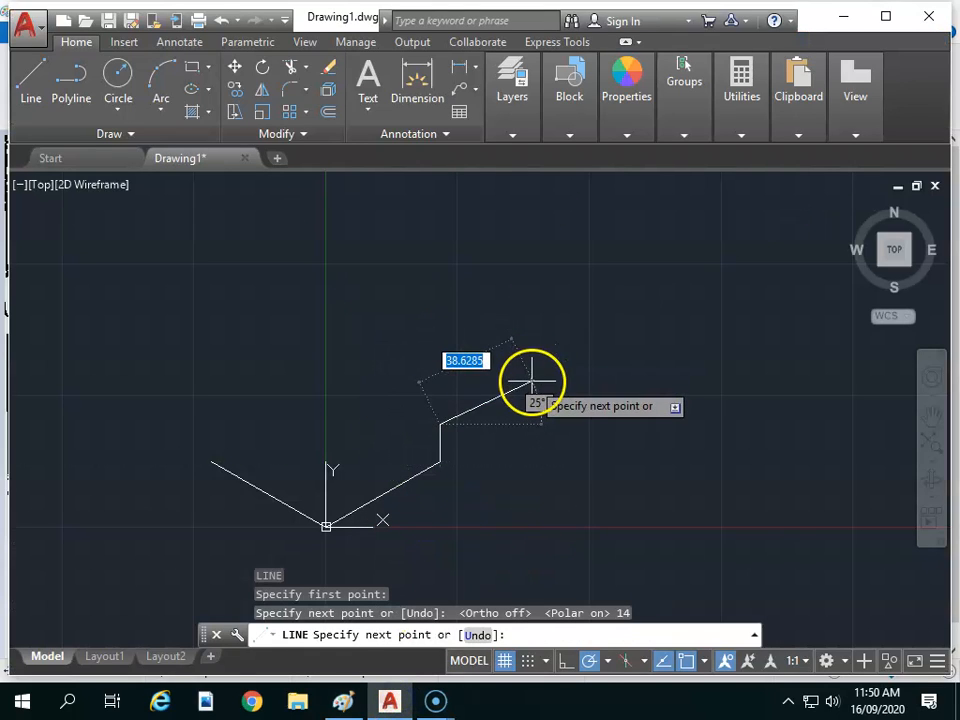
text(20)
key(Return)
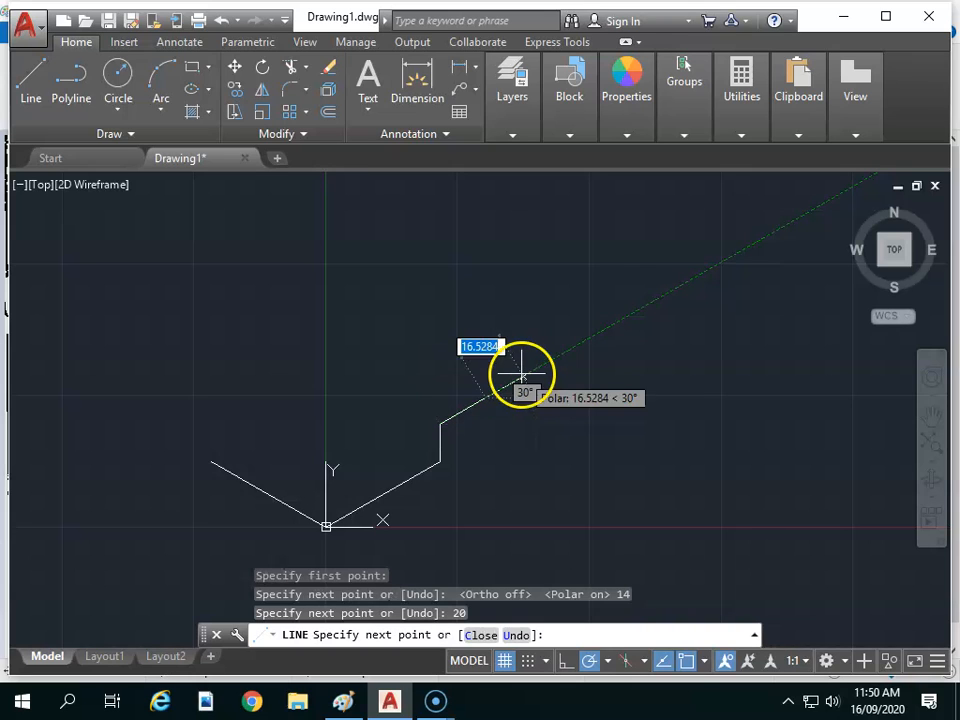
text(14)
key(Return)
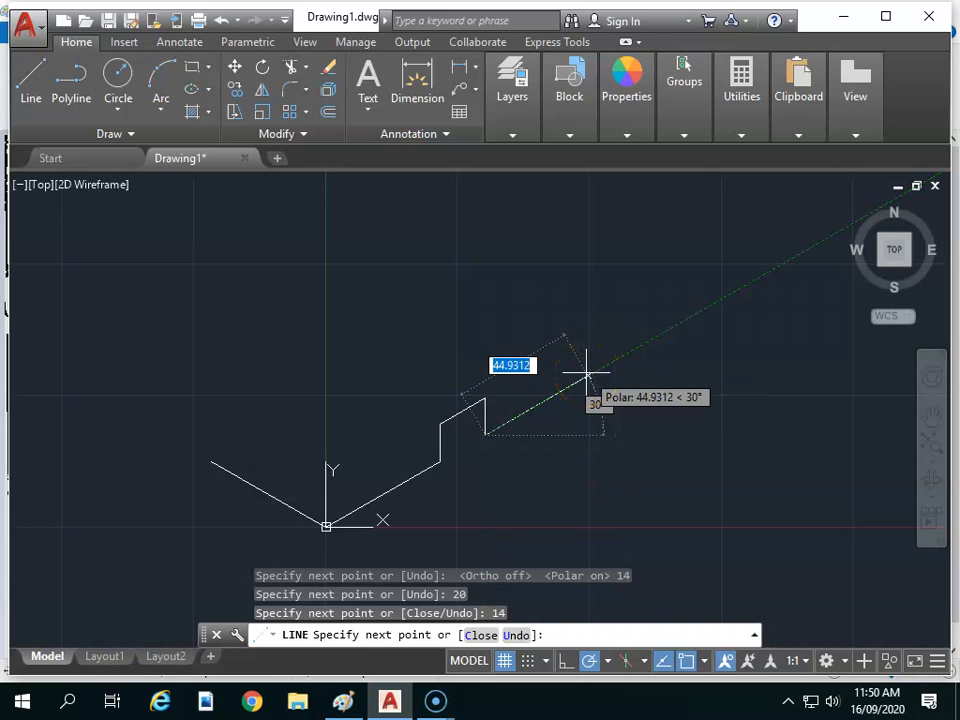
Check the reference drawing in Paint and continue the line 10 units at 30° from the notch's lower end
click(439, 704)
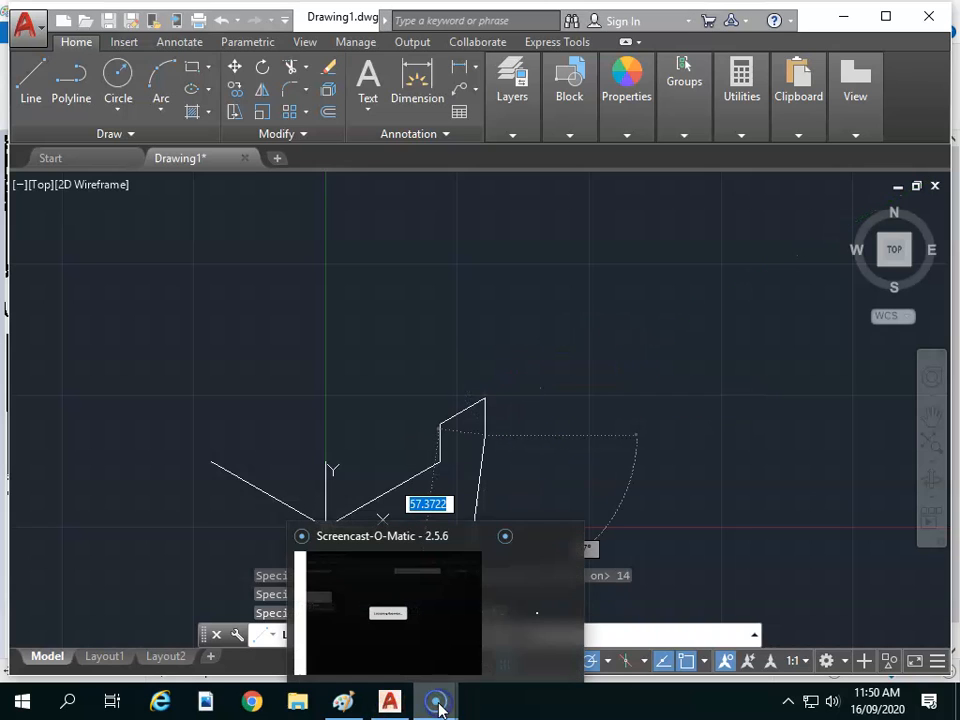
click(395, 705)
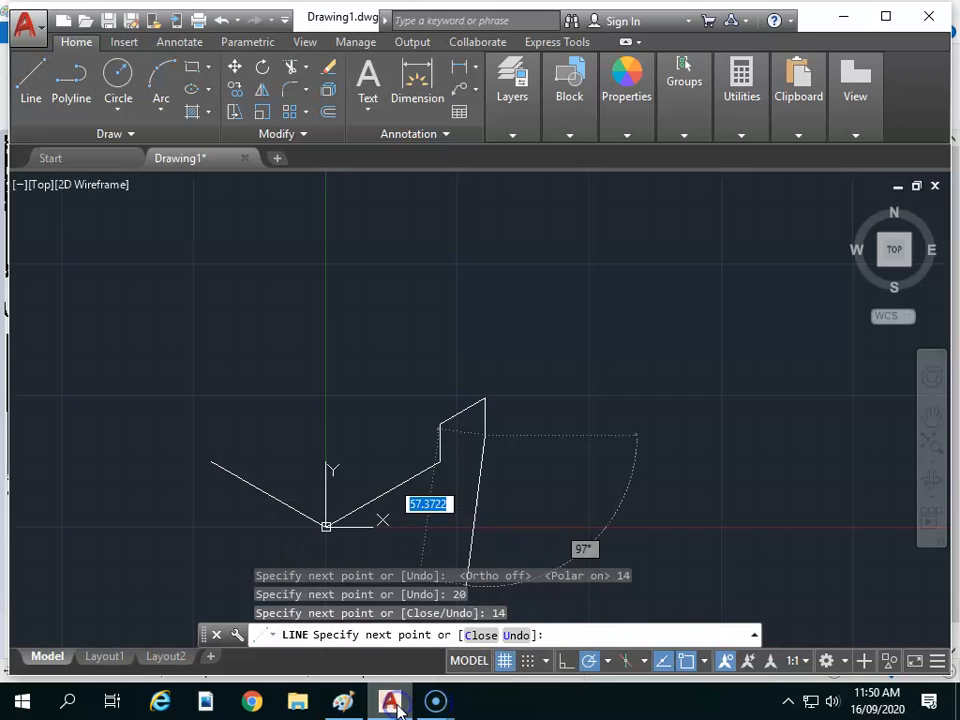
click(340, 700)
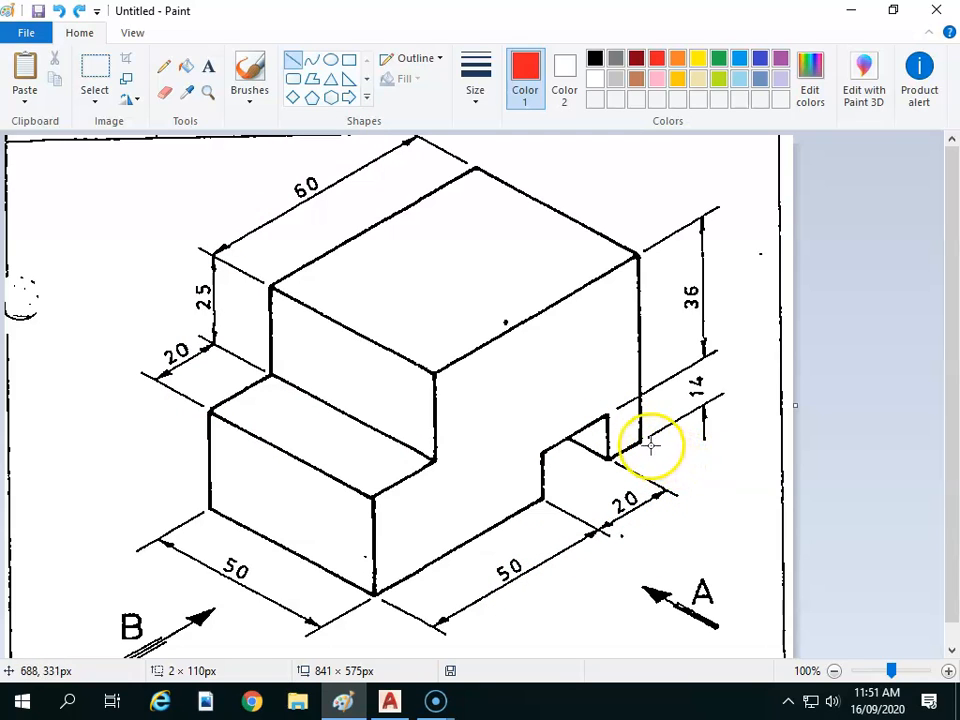
click(389, 701)
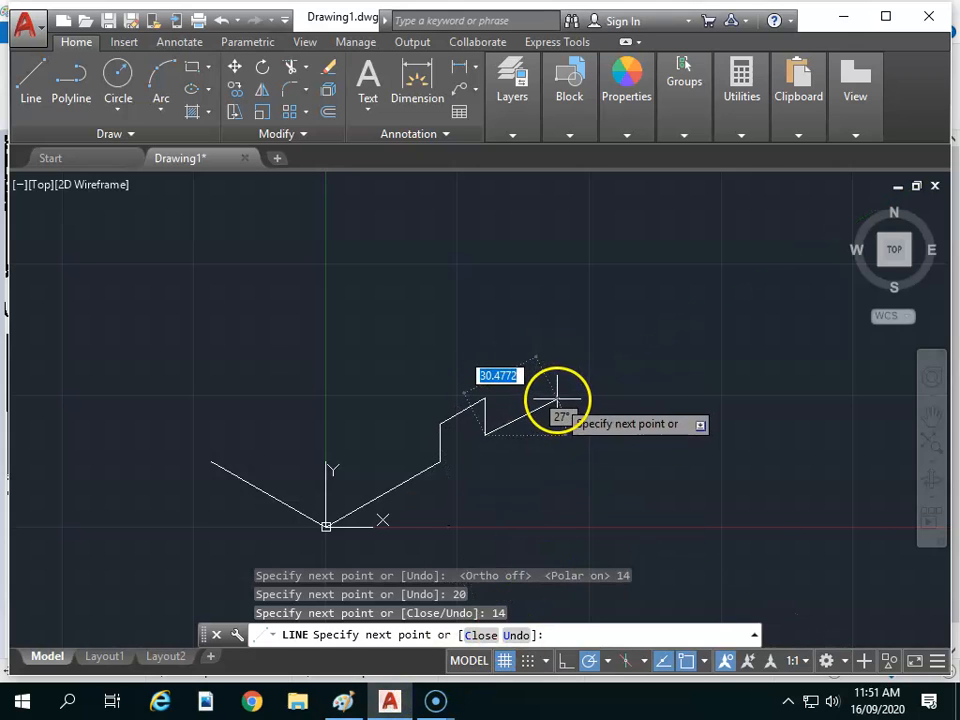
text(10)
key(Return)
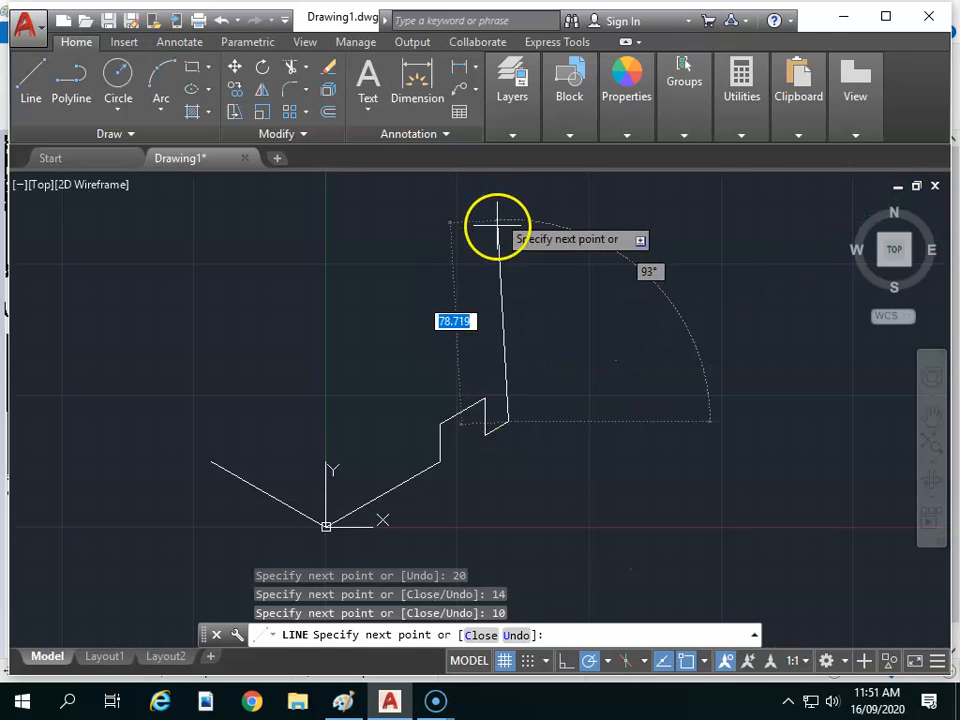
Check the height in the Paint reference, then continue the line 50 units straight up and 50 units at 150°
click(352, 708)
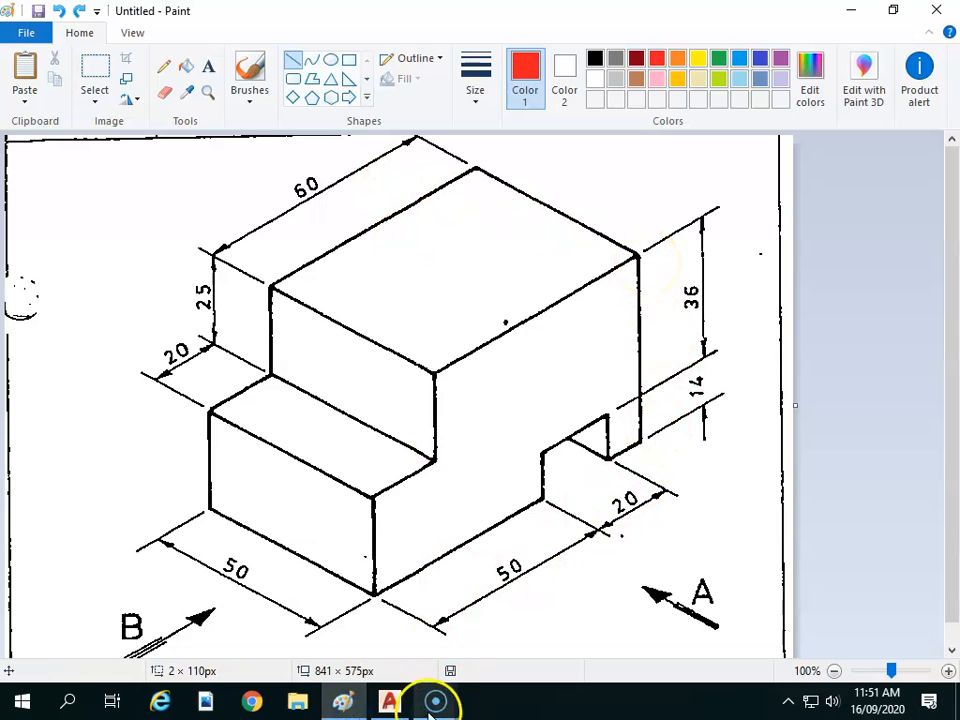
click(392, 703)
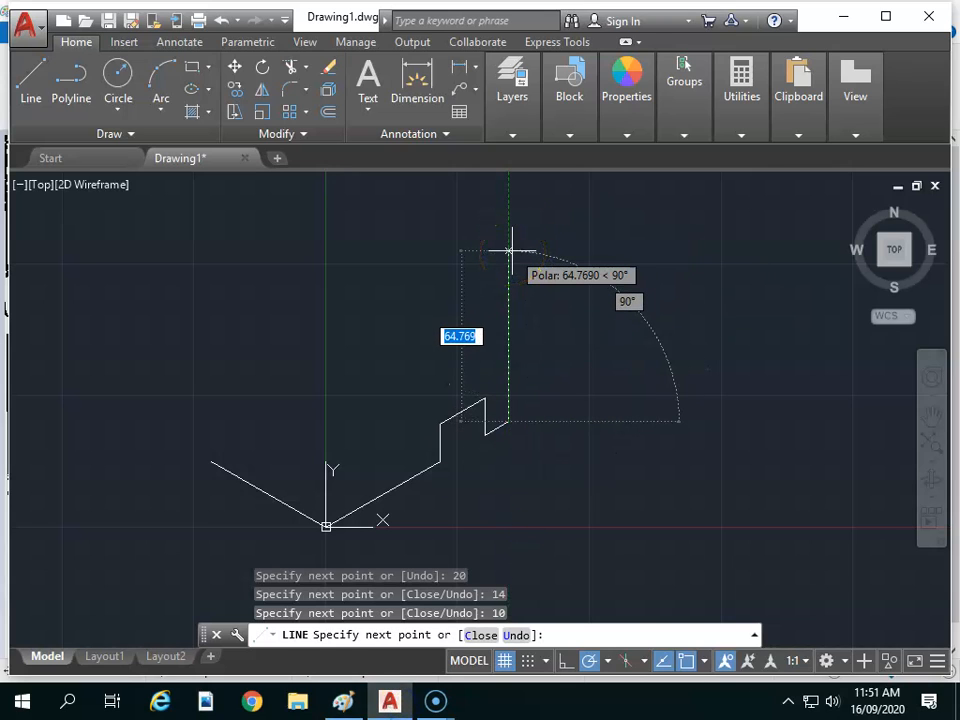
text(50)
key(Return)
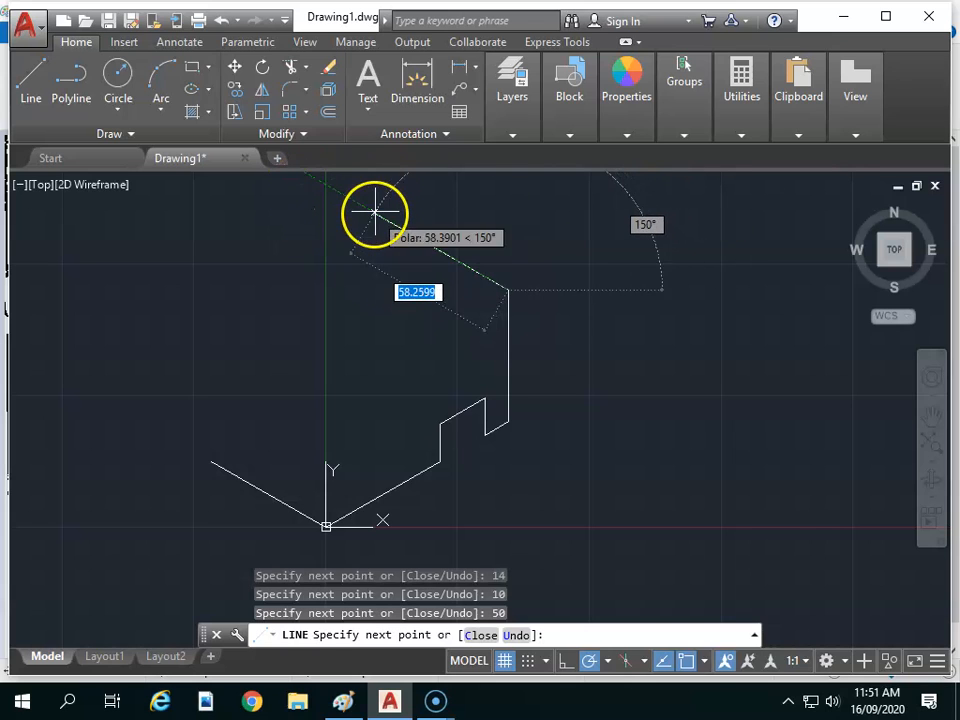
text(50)
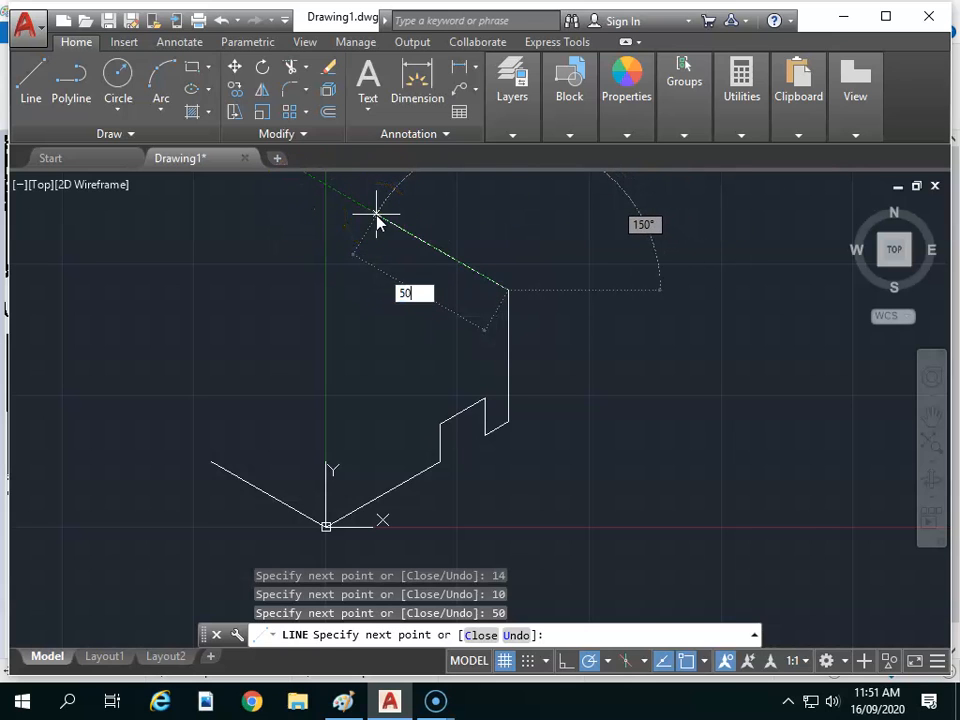
key(Return)
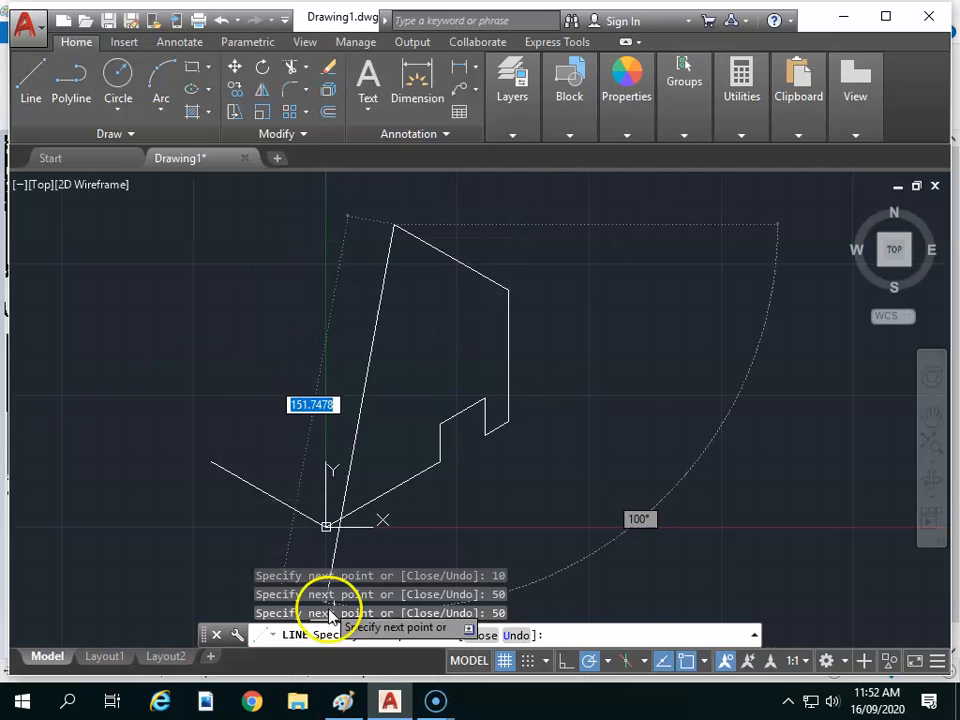
Complete the top face with 60 units at 210° and 50 units at 330°, then close it at the upper end of the 50-unit vertical edge
click(343, 700)
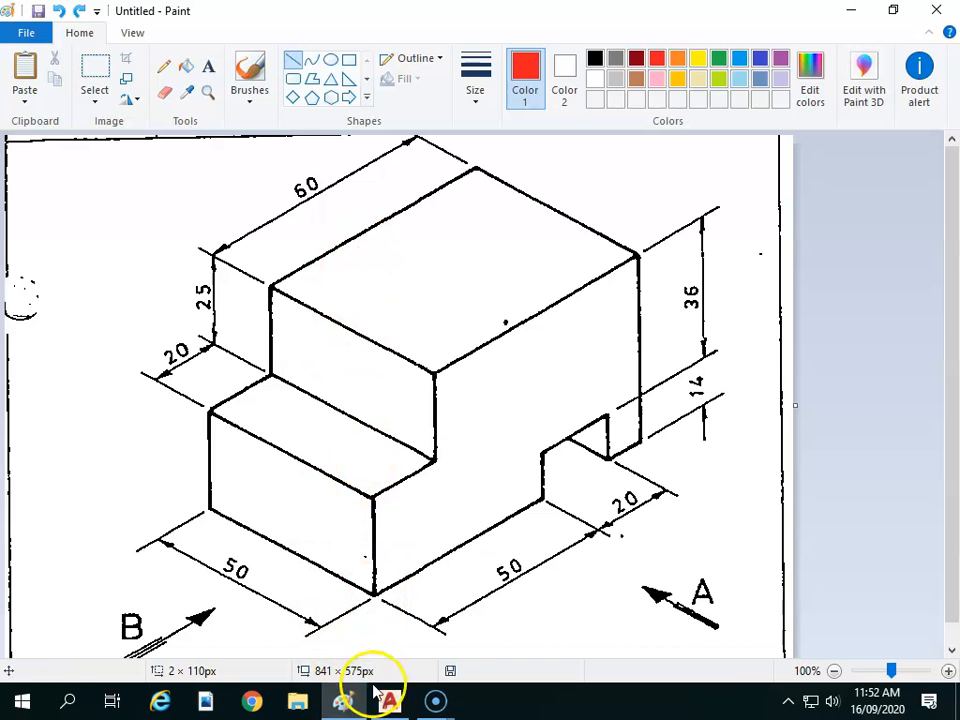
click(392, 702)
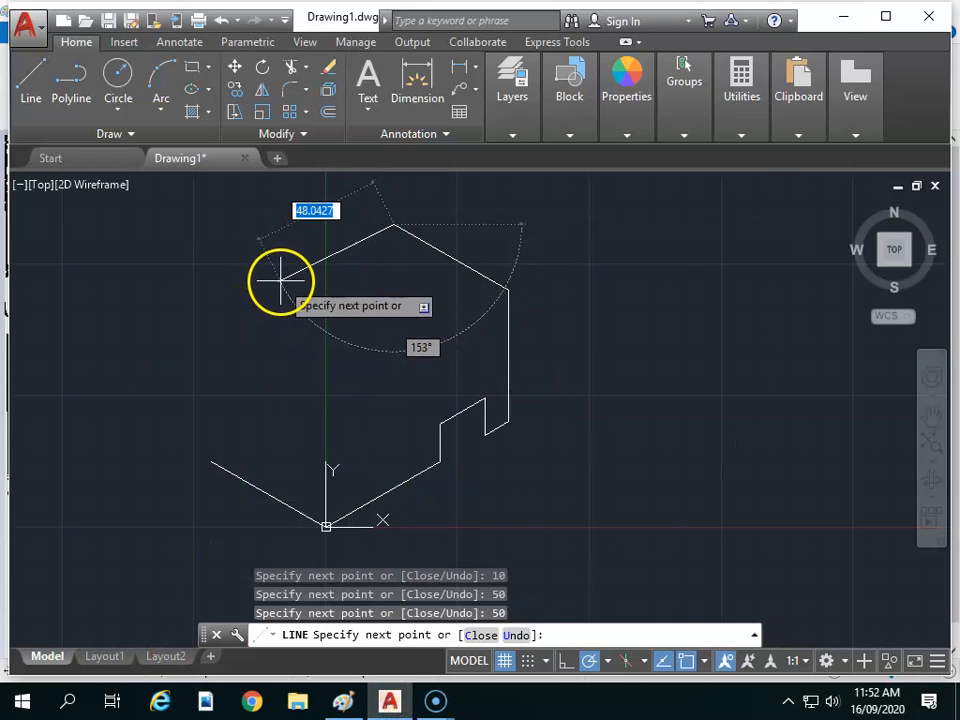
text(60)
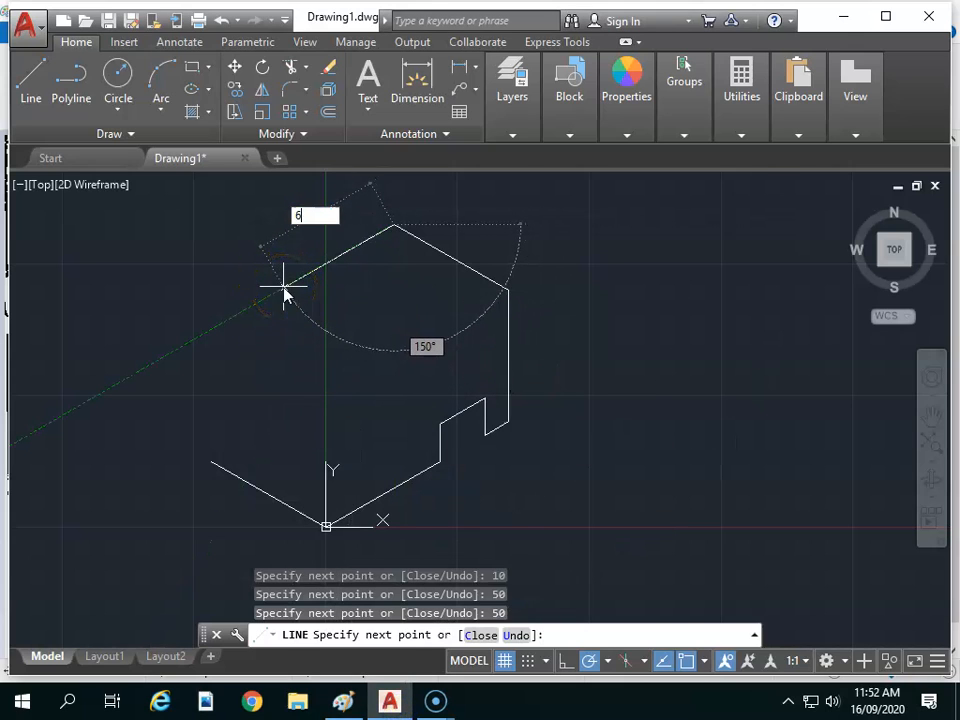
key(Return)
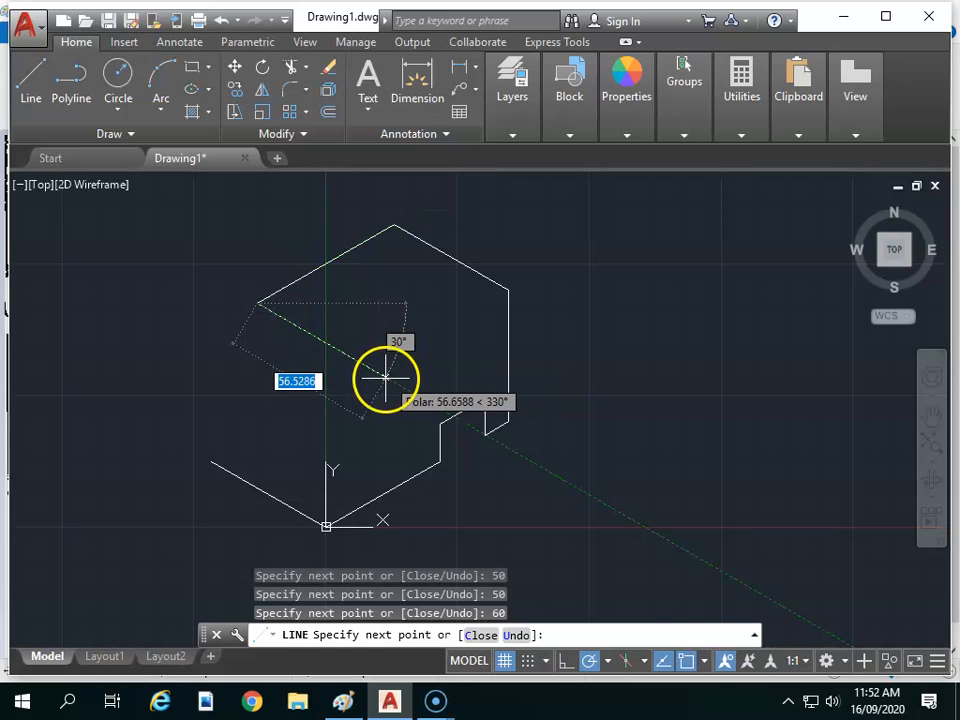
text(50)
key(Return)
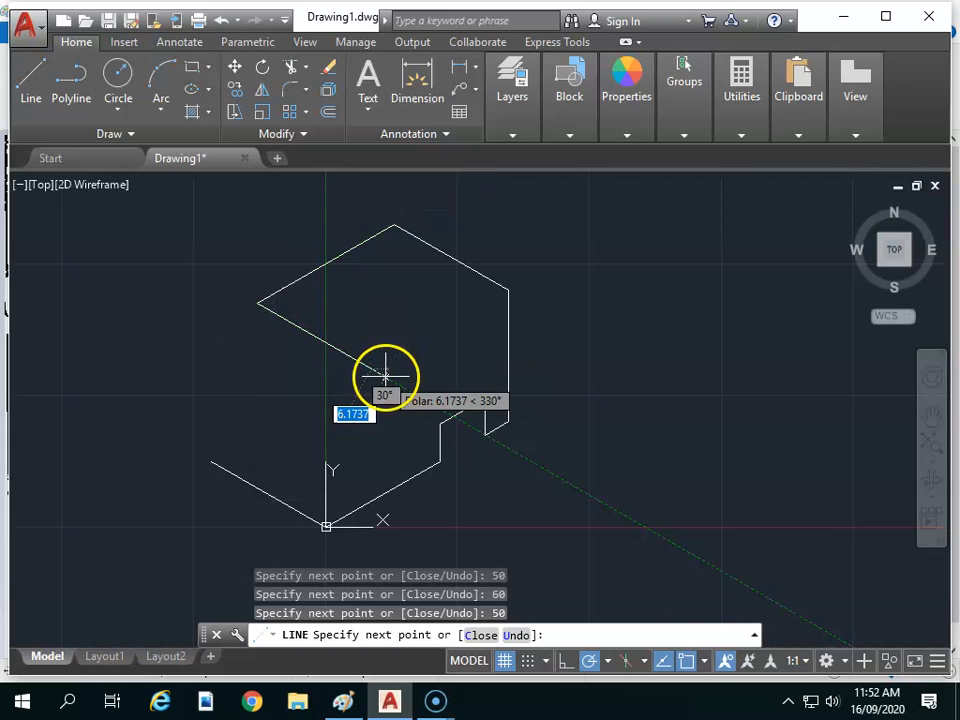
click(509, 290)
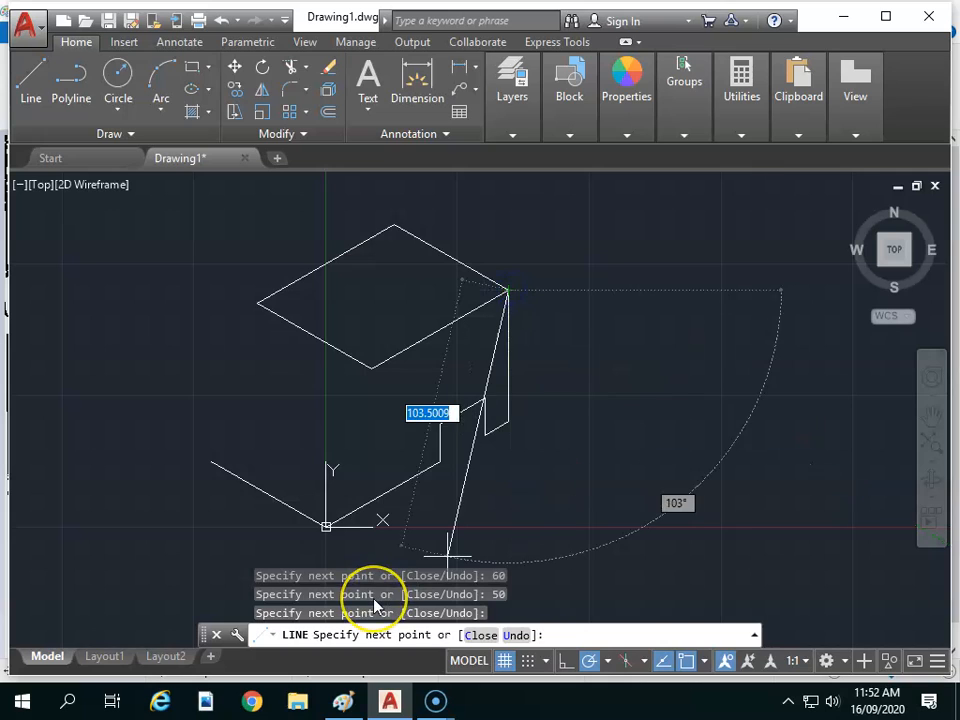
key(Escape)
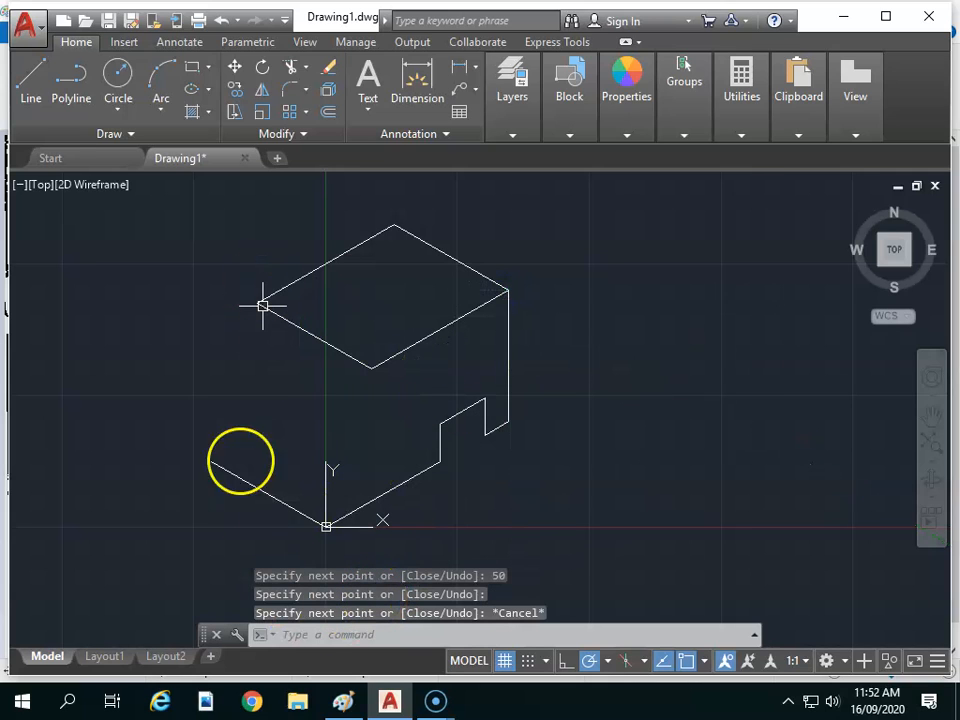
From the outer end of the 150° base line, draw 25 units straight up, then a 30° line running past the top face's left corner
key(Return)
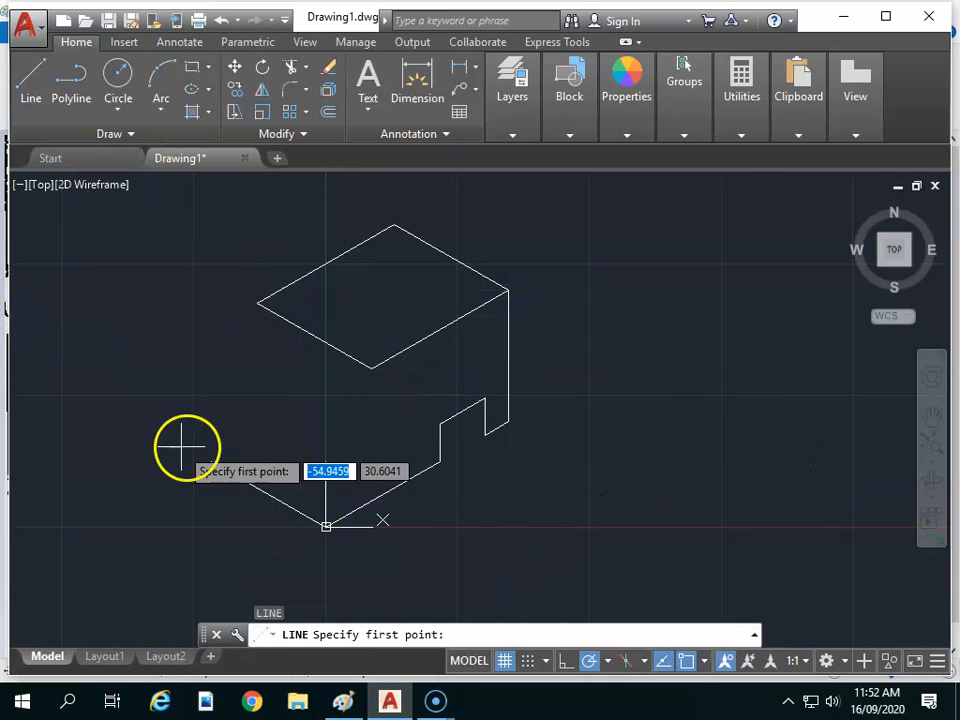
click(212, 462)
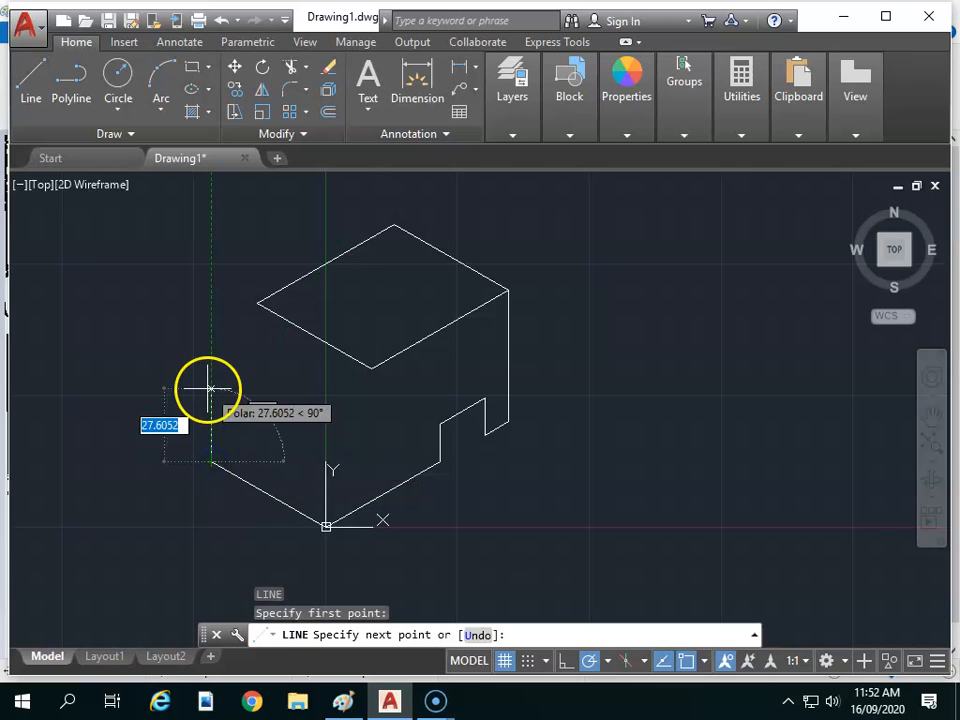
text(25)
key(Return)
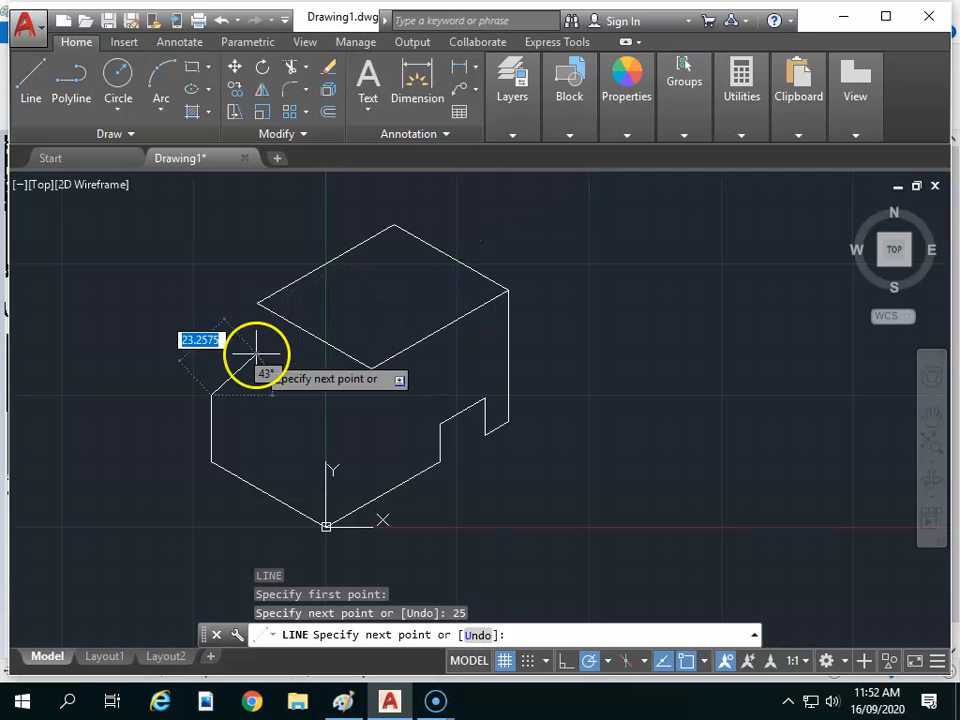
click(296, 348)
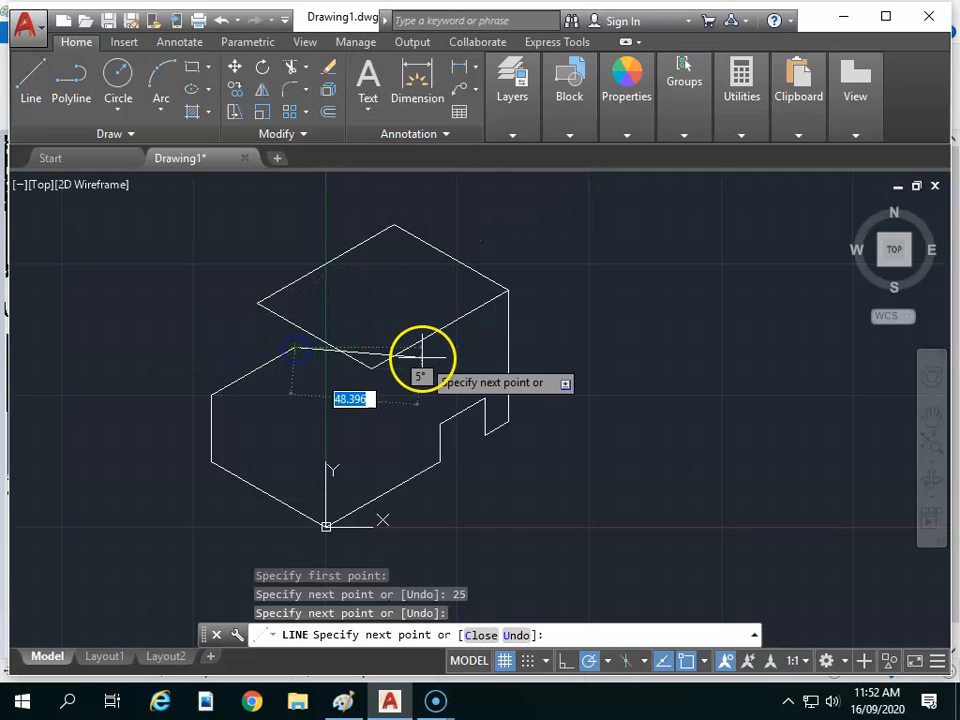
key(Escape)
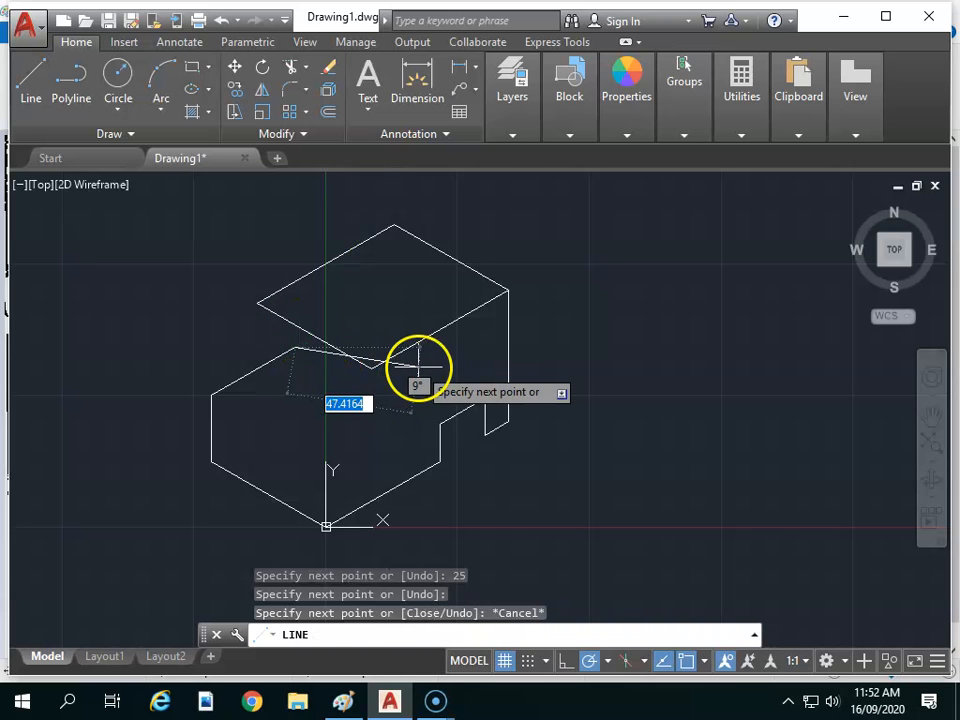
key(Escape)
Draw from the top face's left corner down to the 30° line, 50 units at 330°, then to the upper ends of the front and left verticals
key(Return)
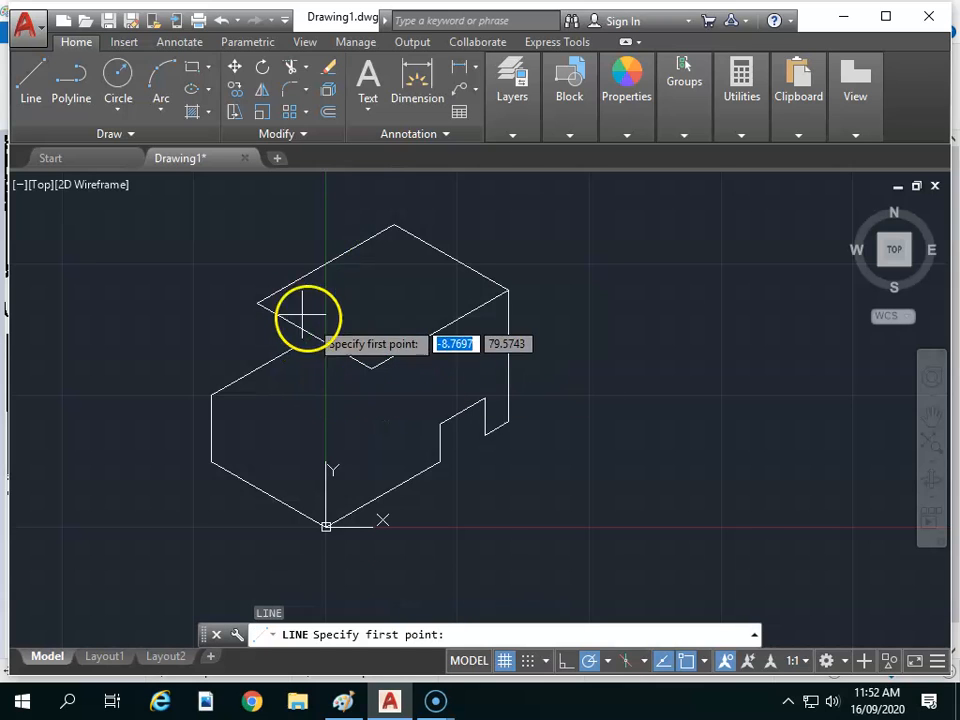
click(258, 302)
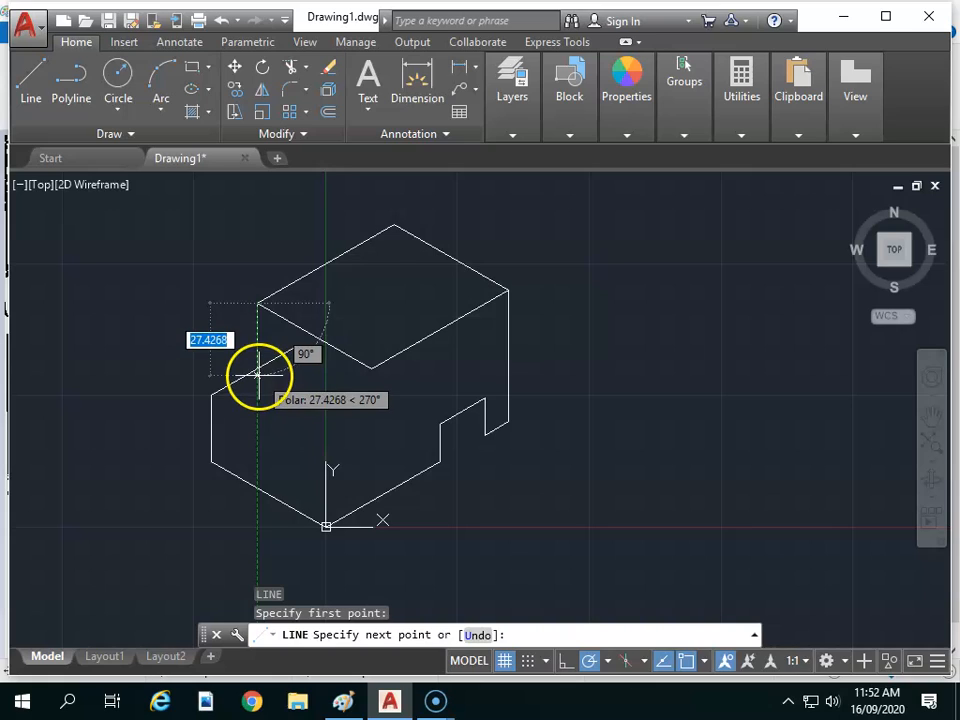
text(25)
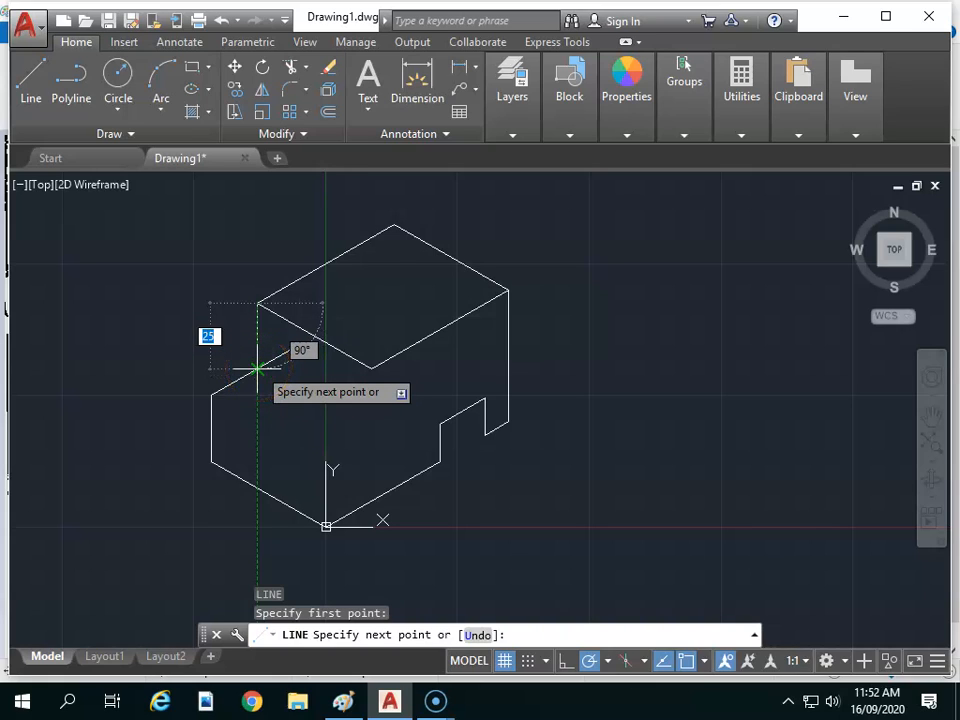
key(Return)
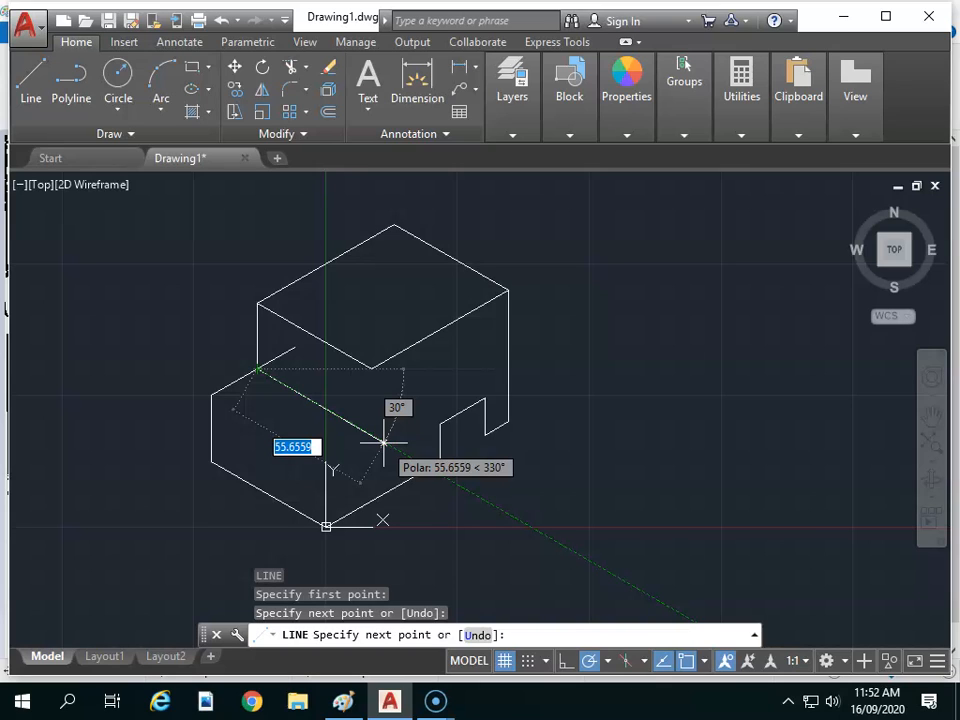
text(50)
key(Return)
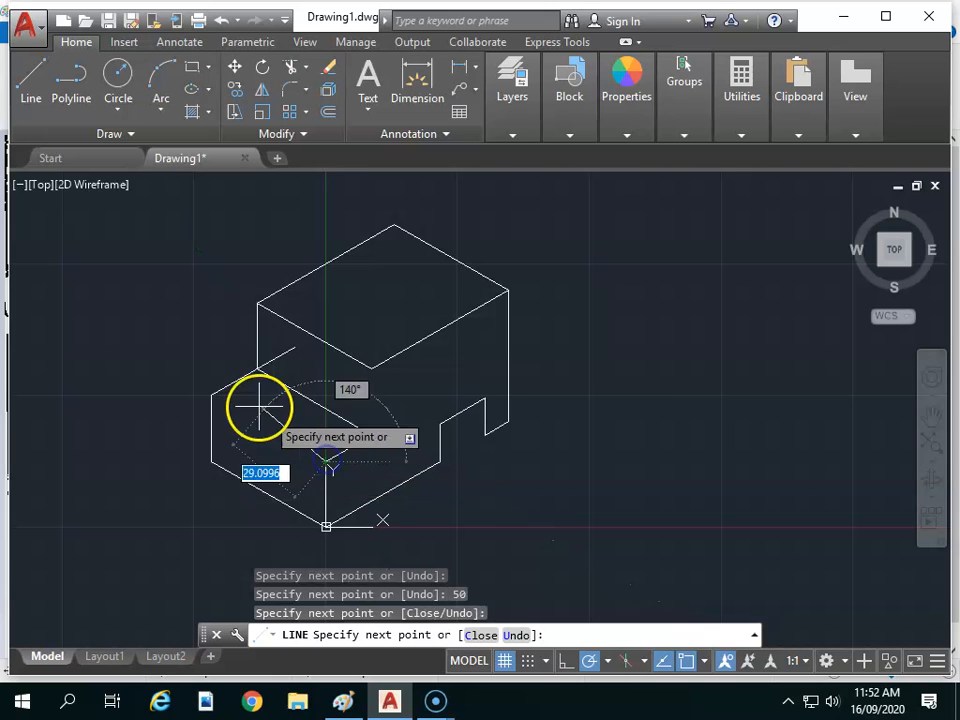
click(211, 395)
key(Escape)
Draw the vertical edge joining the step's inner front corner to the top face's front corner
key(Return)
click(371, 435)
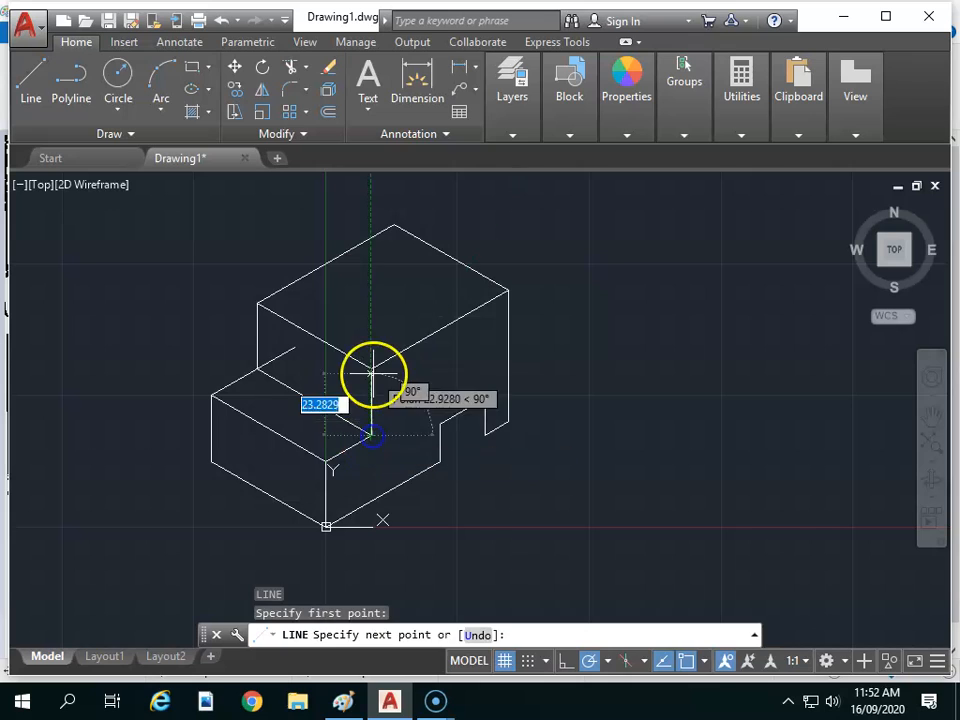
click(372, 368)
key(Return)
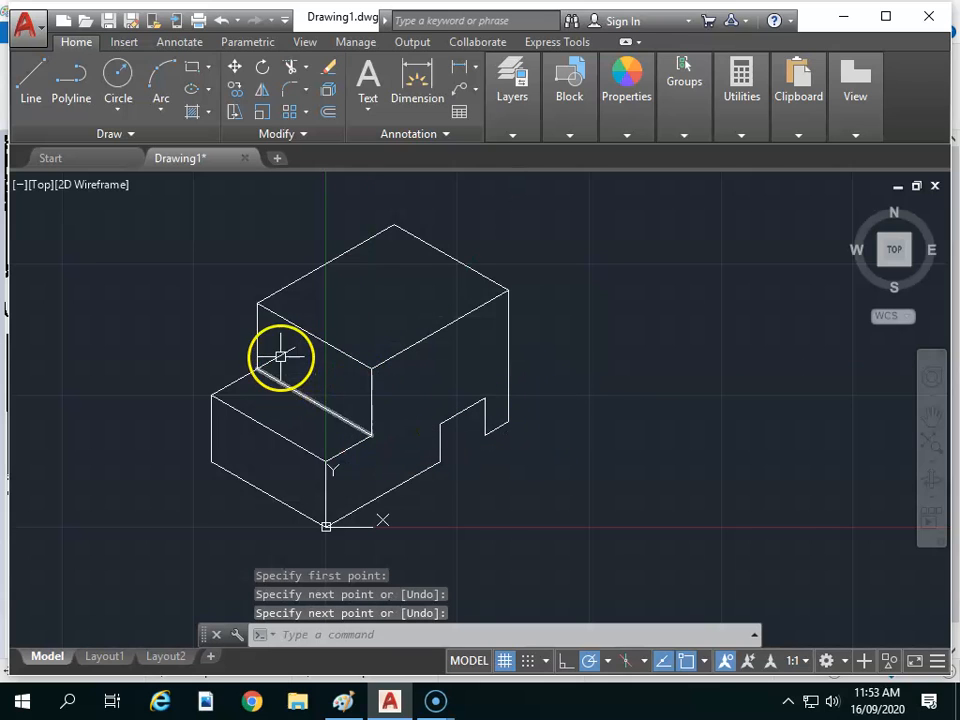
Try pulling the overrunning 30° line's end back to the lower end of the left vertical edge, and undo it
click(296, 341)
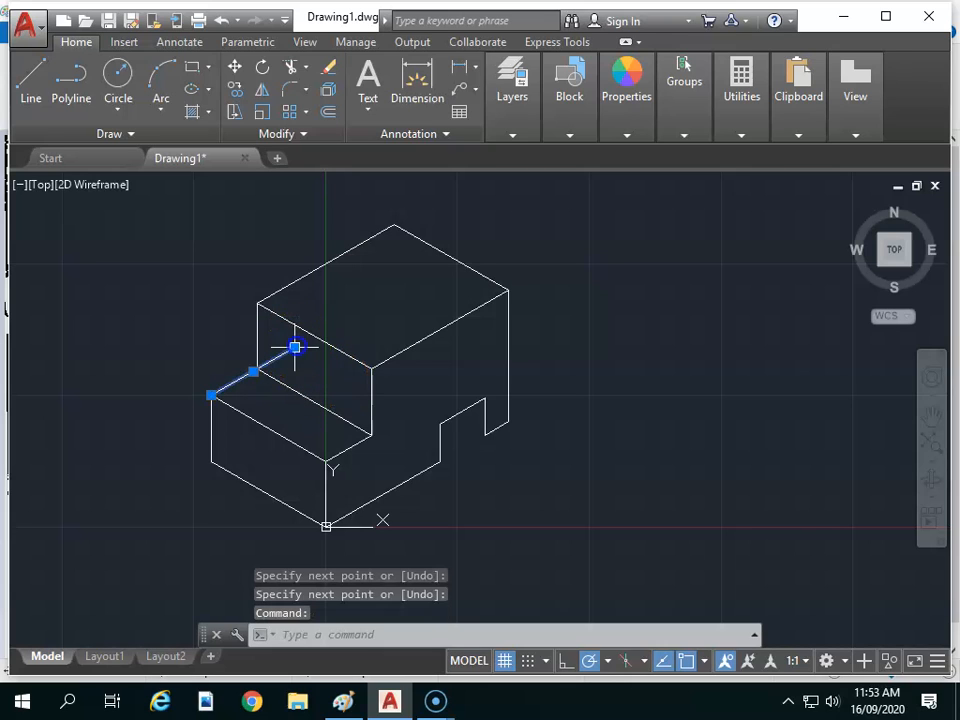
click(294, 347)
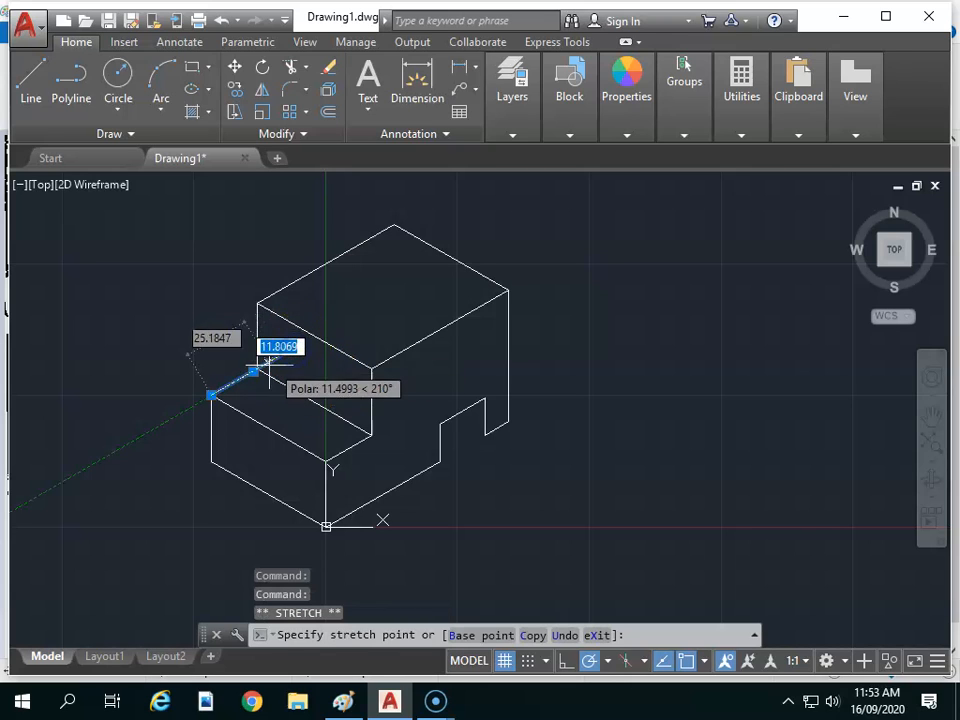
click(258, 370)
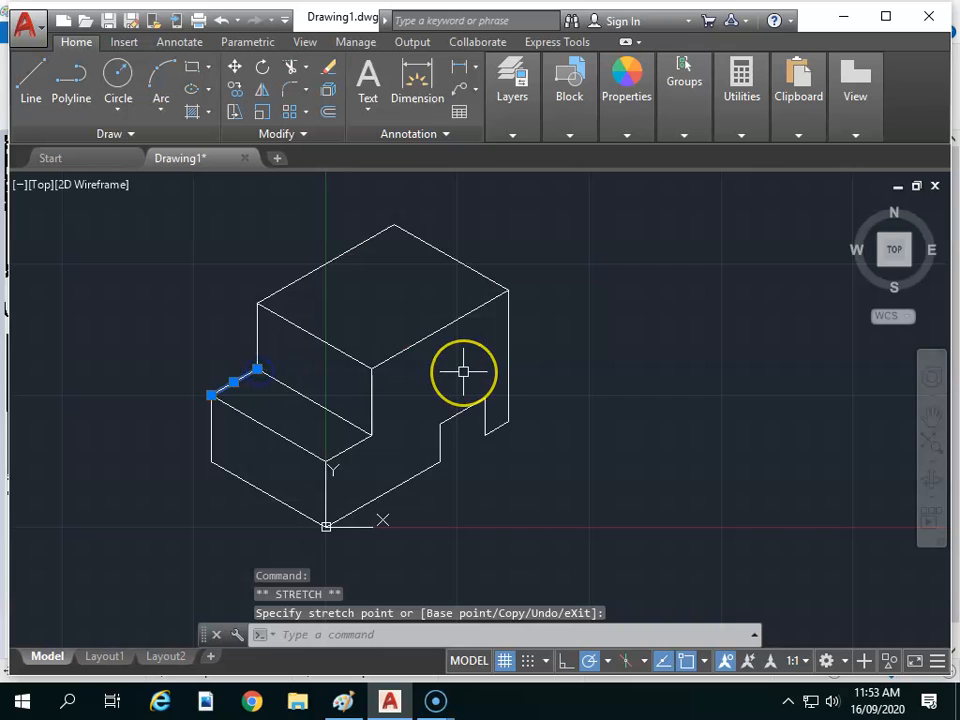
key(ctrl+z)
Trim the overrunning 30° line at the upper block's left vertical edge
text(tr)
key(Return)
click(261, 341)
key(Return)
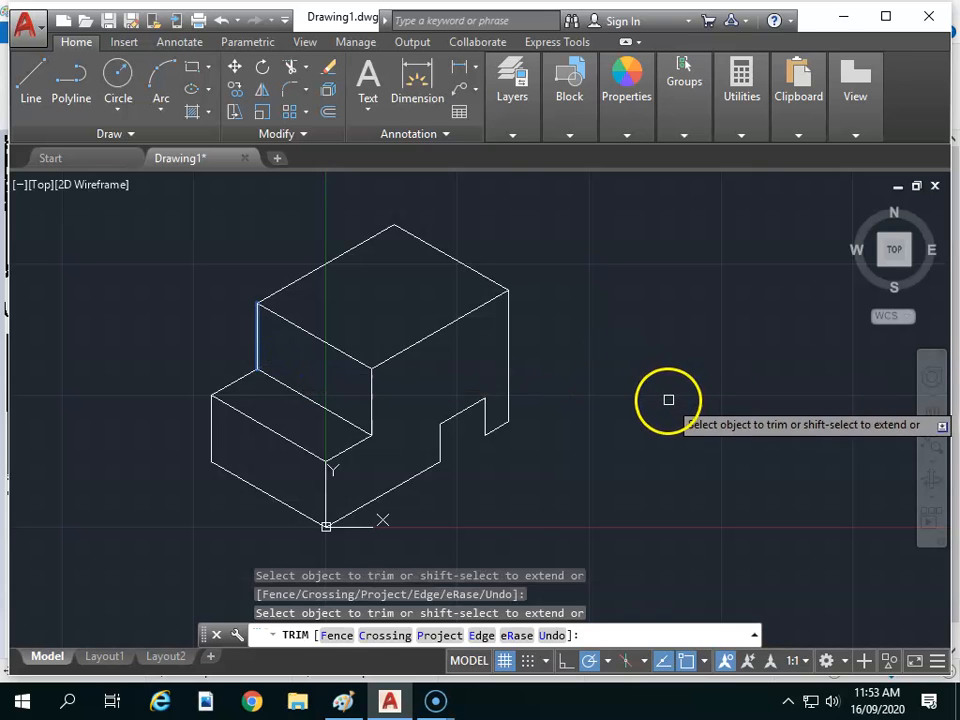
key(Escape)
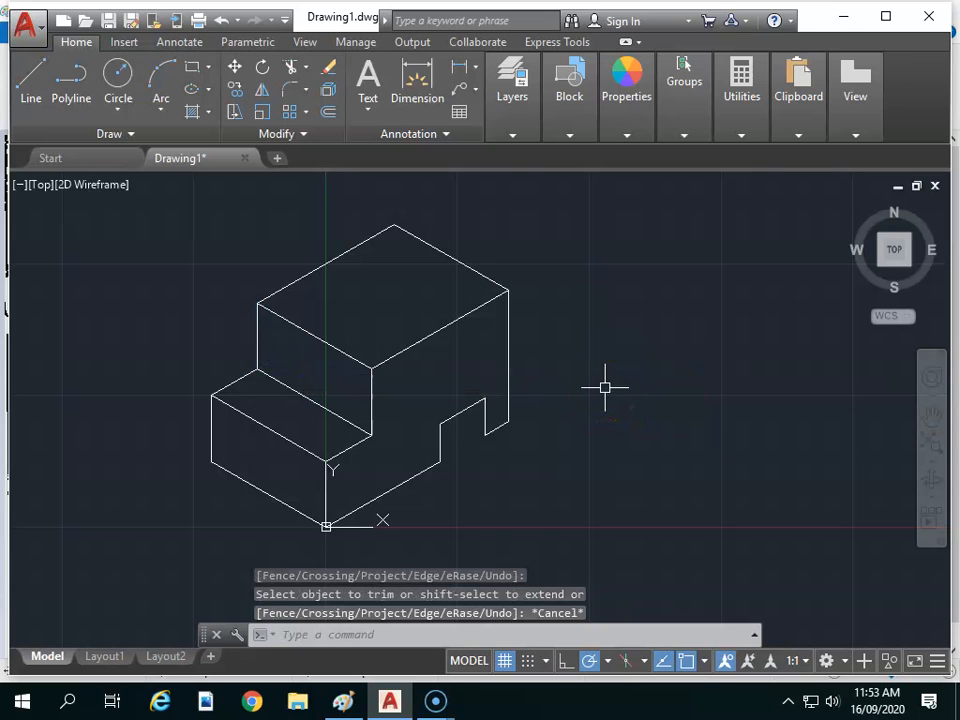
Draw the notch's hidden depth edge from its lower right corner at 150° to the notch's top edge
scroll(604, 387, down, 2)
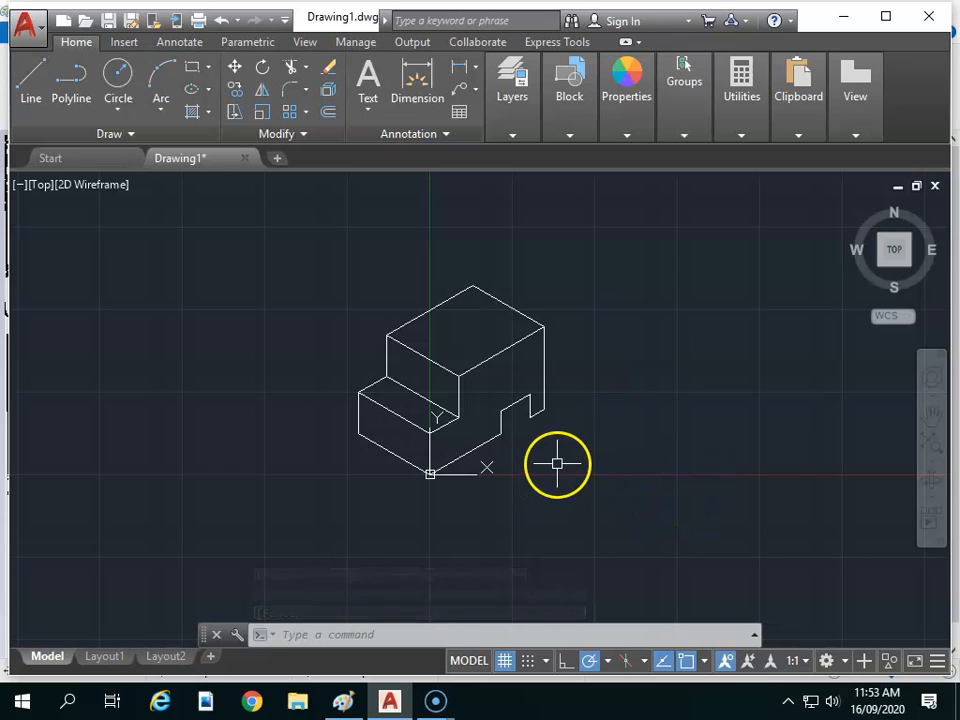
scroll(608, 450, up, 2)
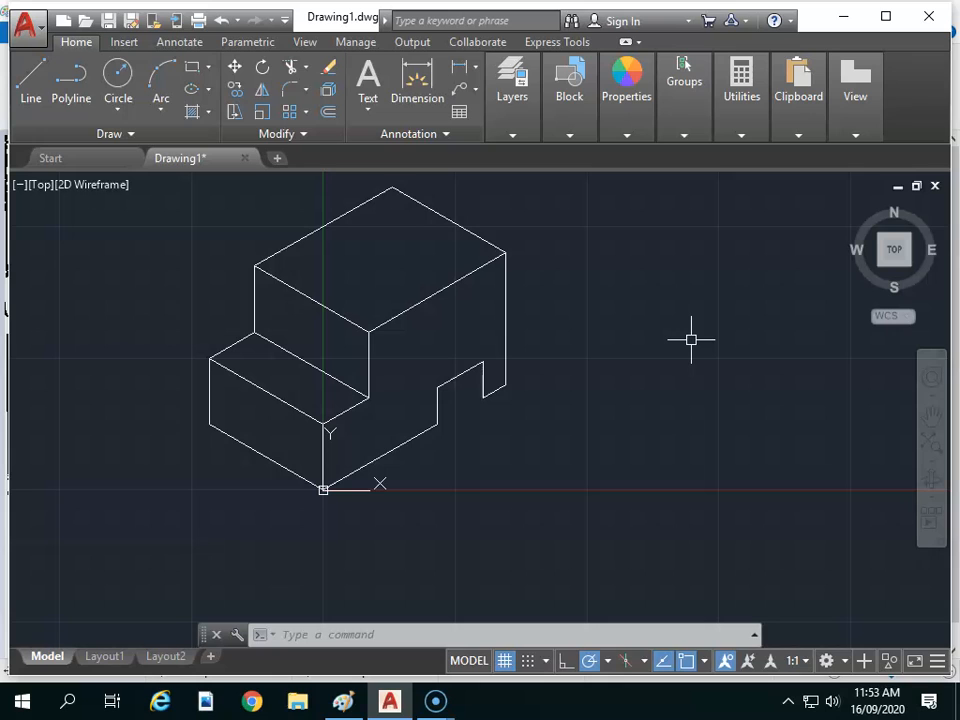
key(Return)
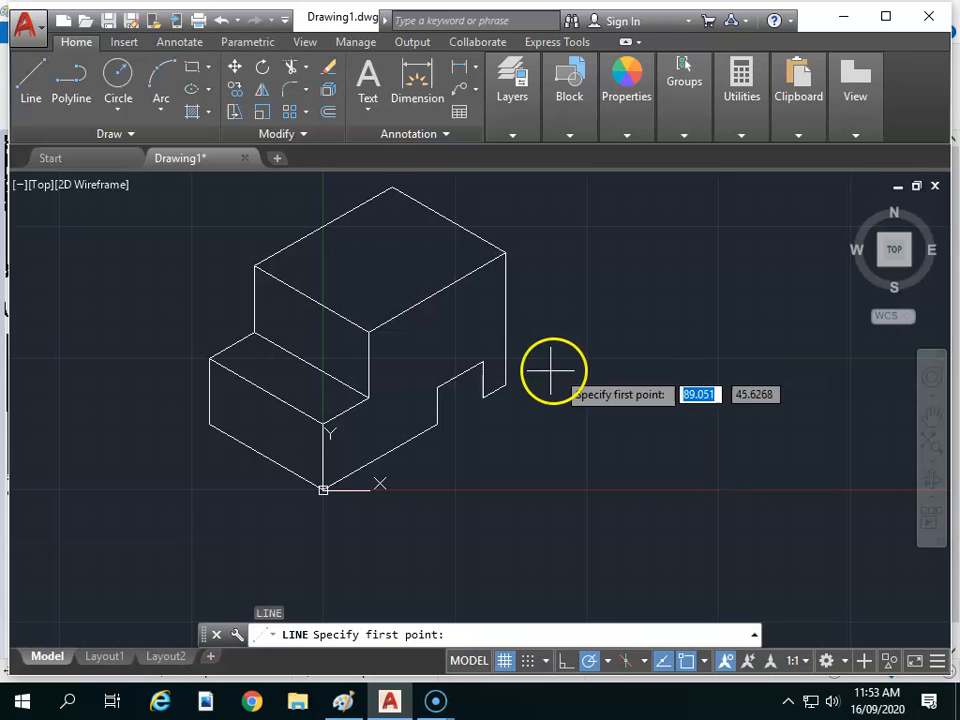
click(487, 395)
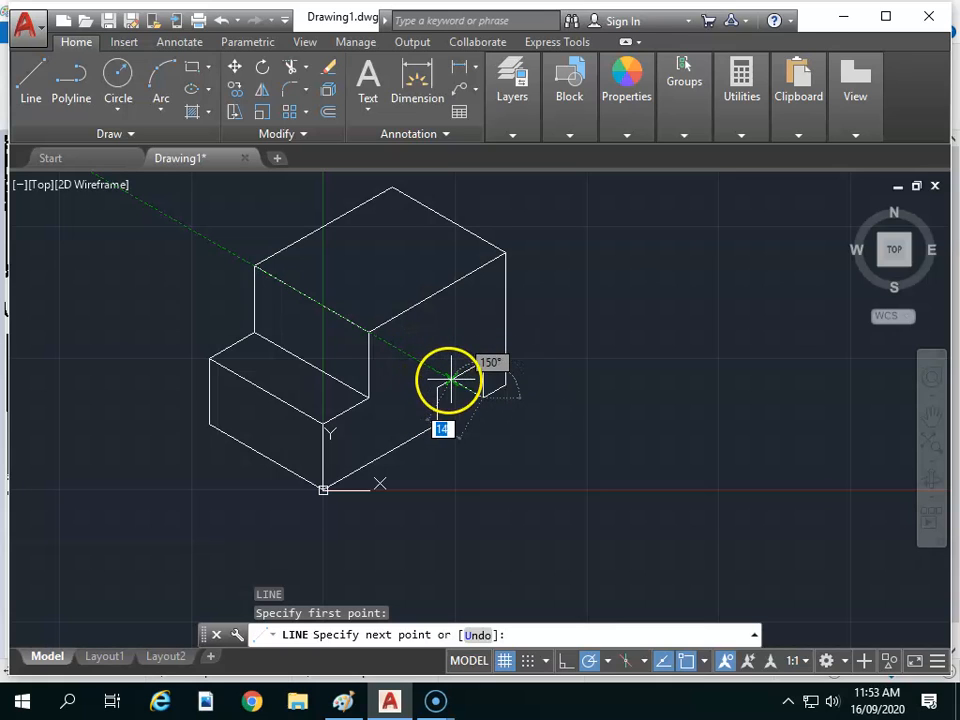
click(451, 377)
key(Escape)
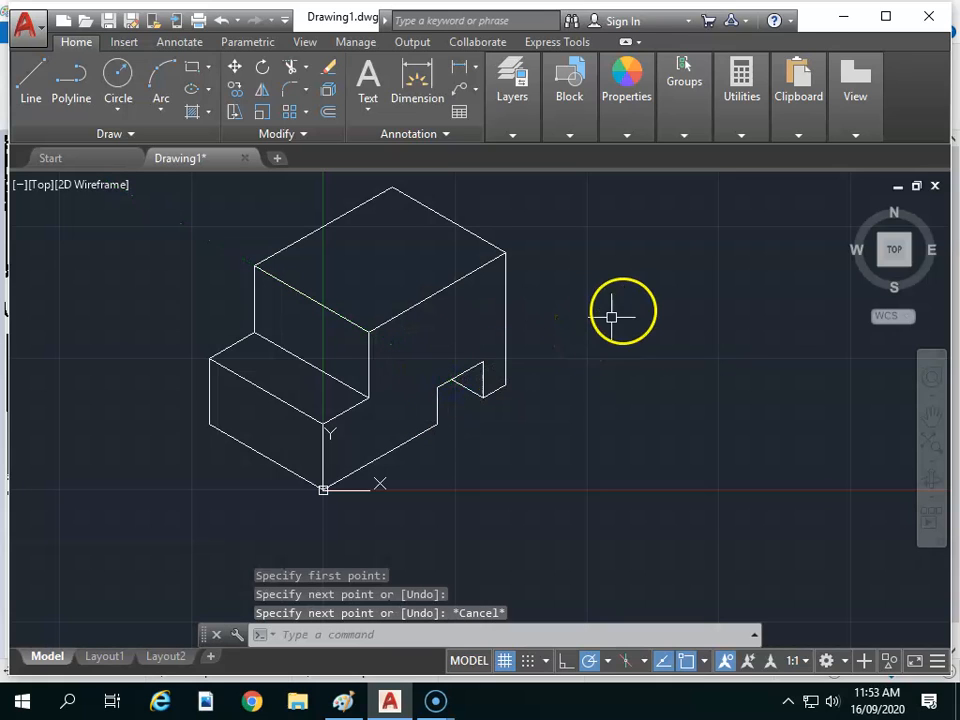
Dimension the short 30° edge of the lower step with an aligned dimension placed well away from the block
scroll(639, 487, down, 2)
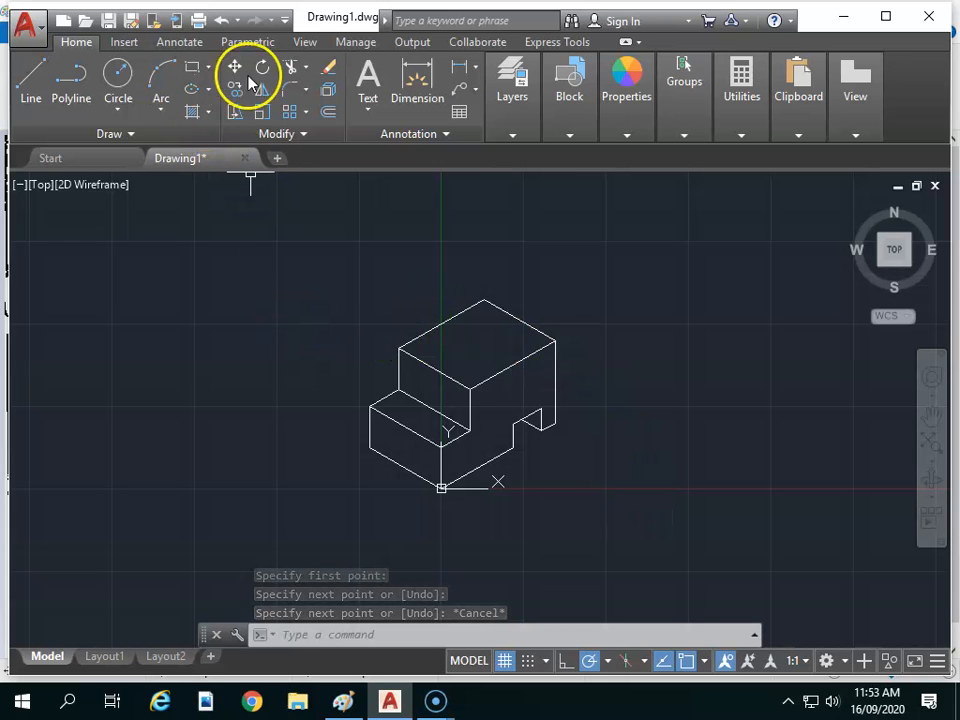
click(417, 82)
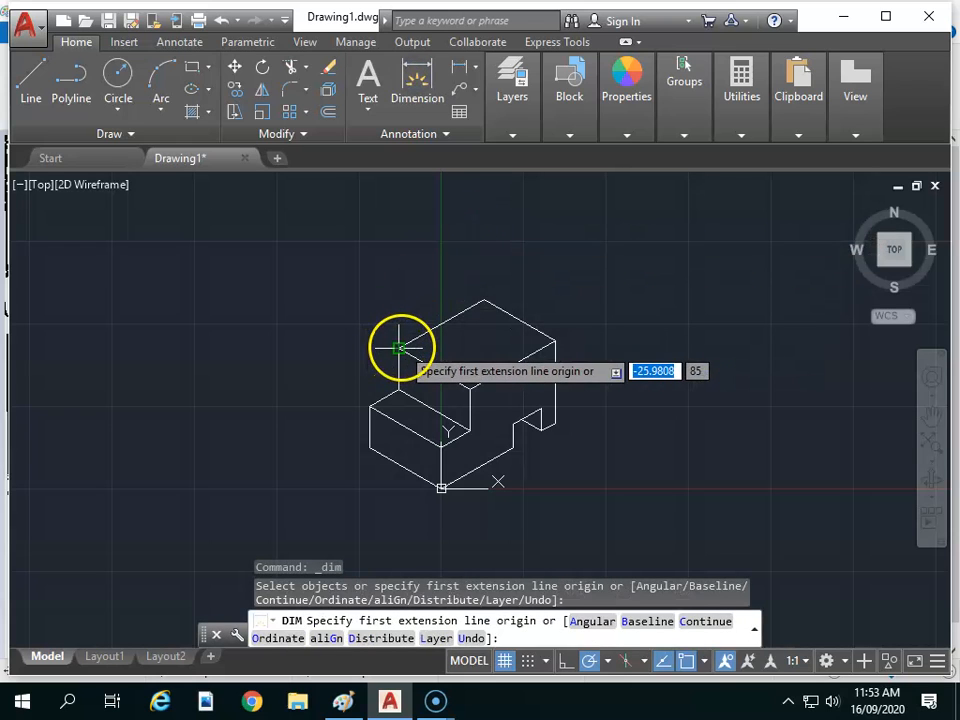
click(365, 385)
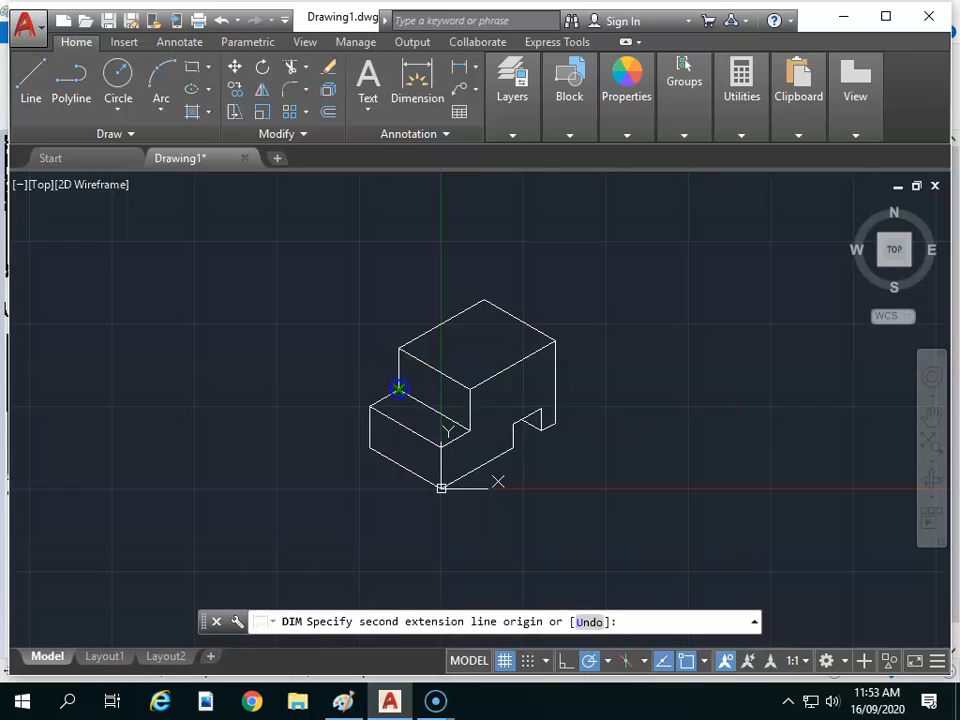
click(398, 389)
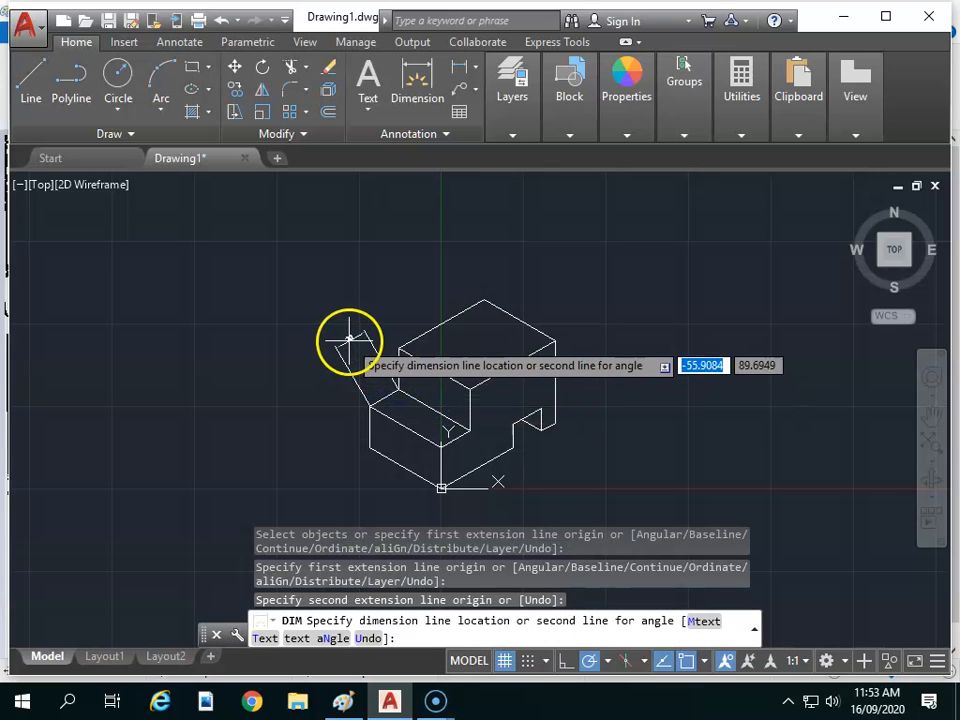
click(343, 326)
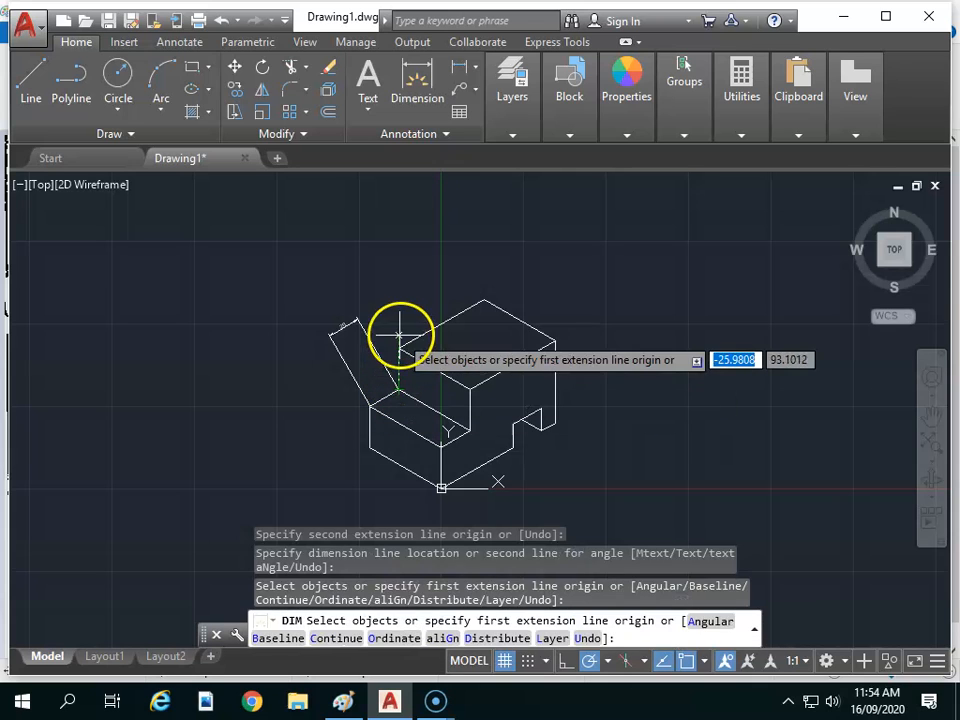
Dimension the top face's upper left edge, offsetting the dimension line by 10 units
key(Return)
click(484, 298)
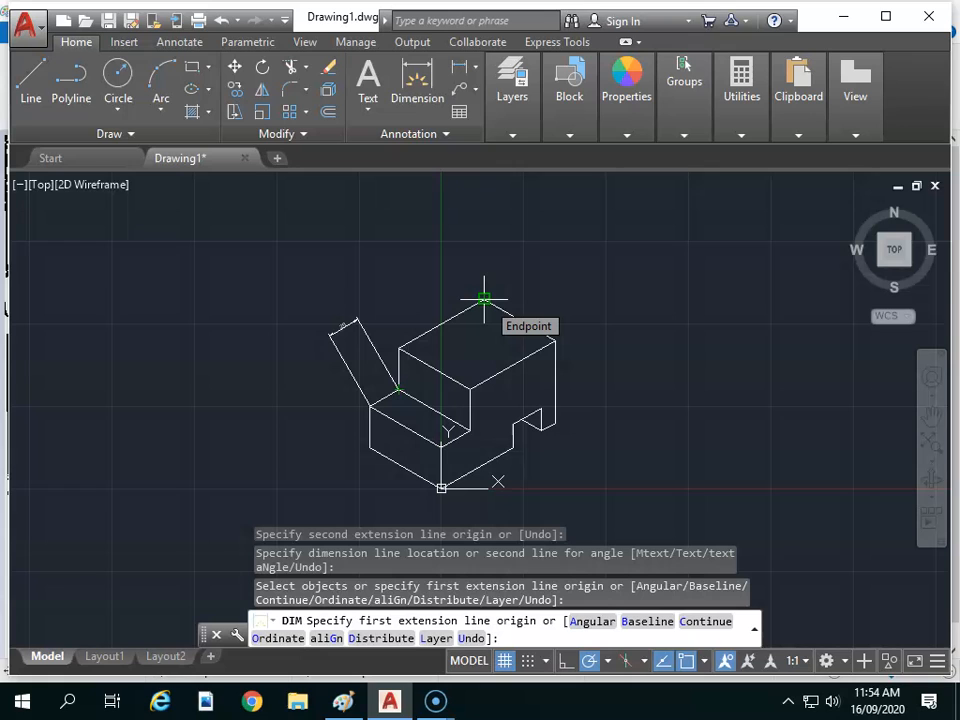
click(484, 298)
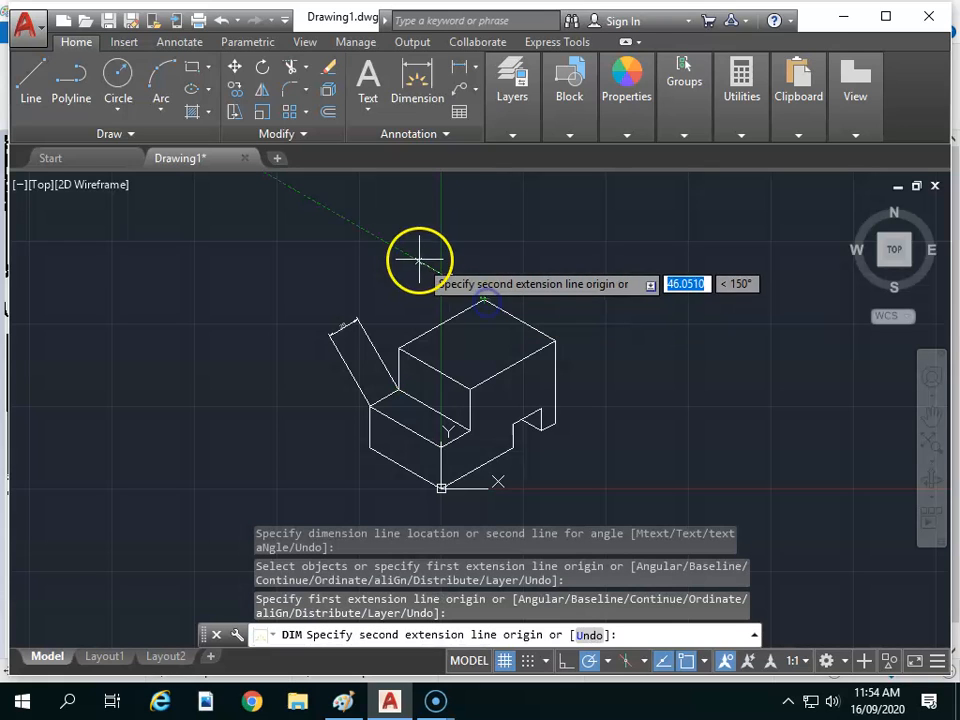
click(399, 347)
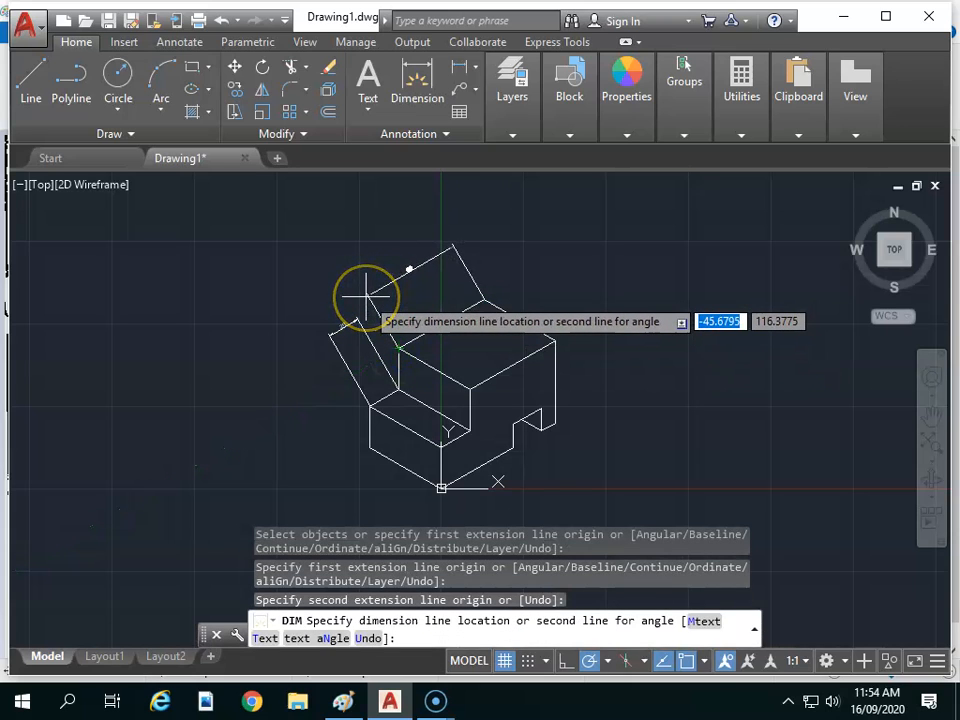
click(408, 276)
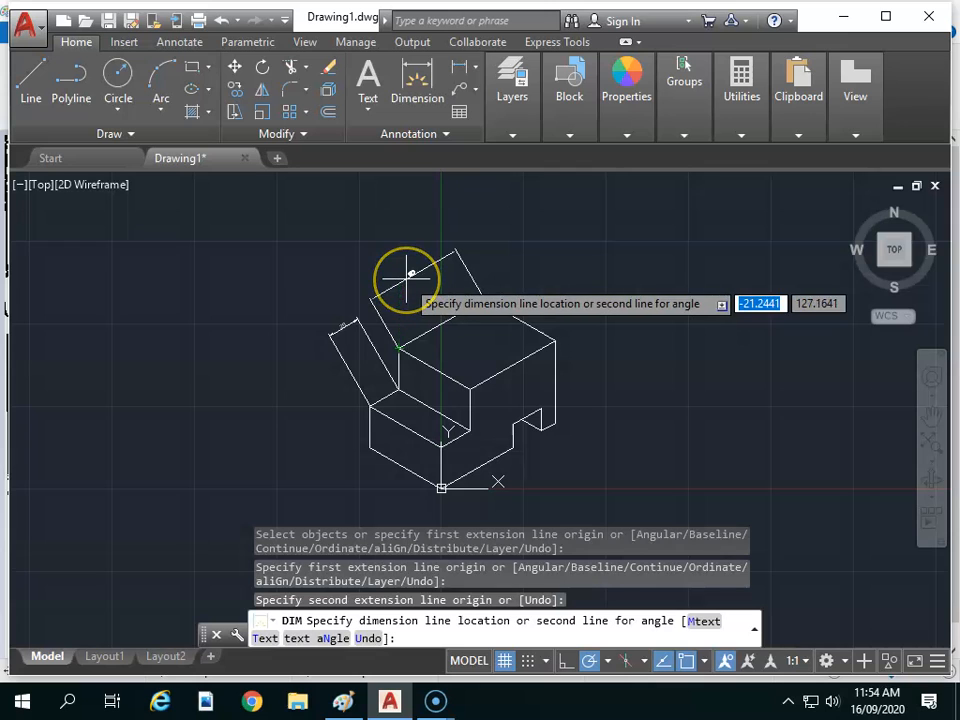
key(Return)
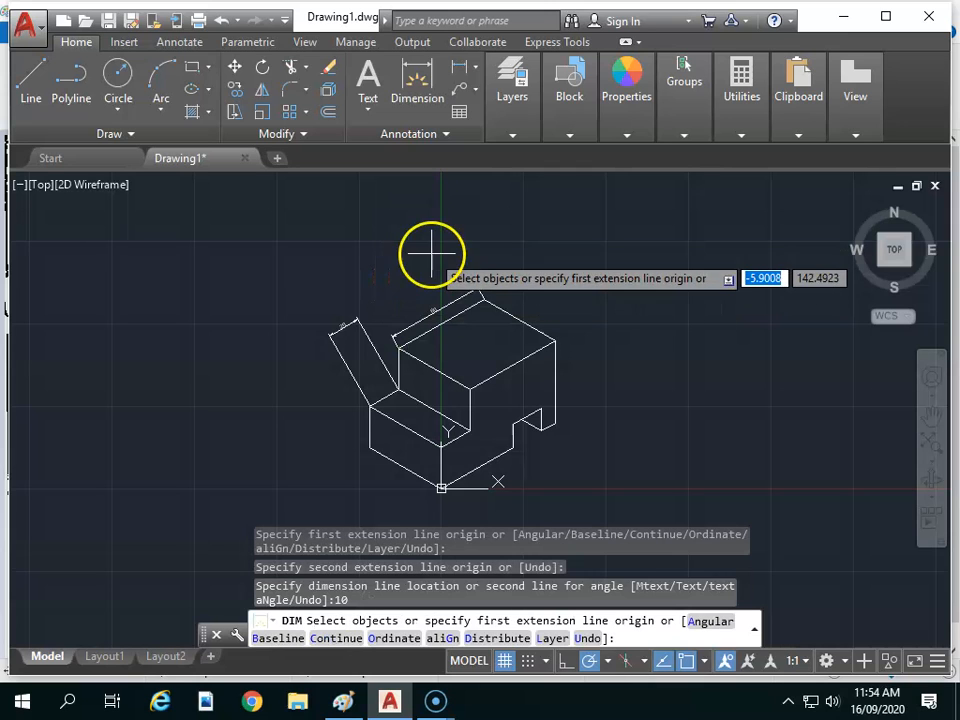
Erase the dimension on the lower step's short 30° edge
scroll(429, 253, up, 3)
scroll(359, 255, down, 3)
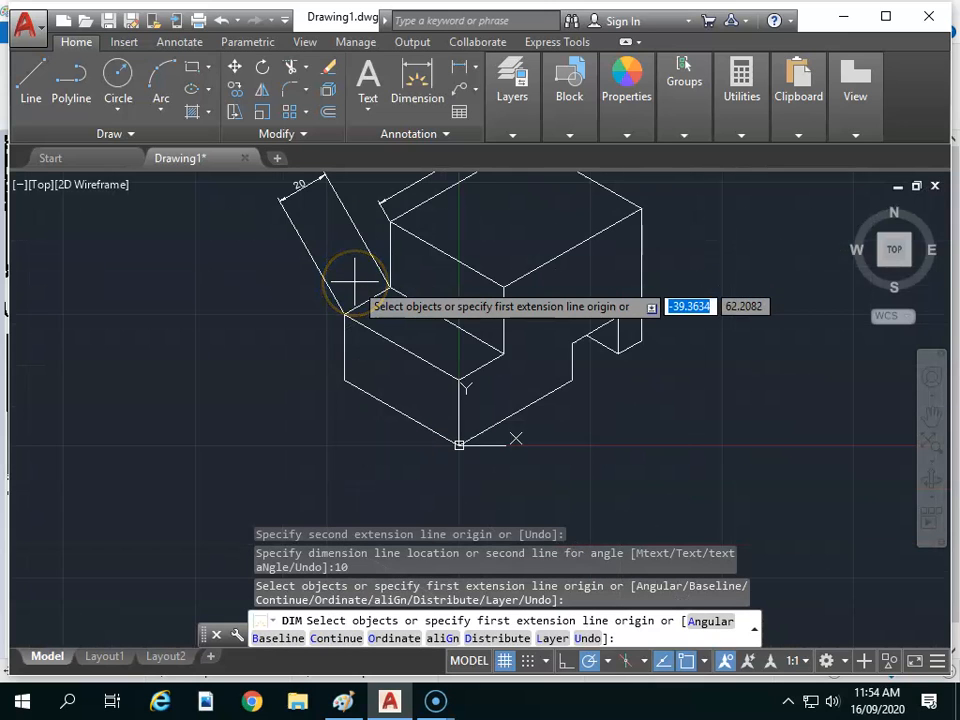
key(Escape)
text(e)
key(Return)
click(331, 291)
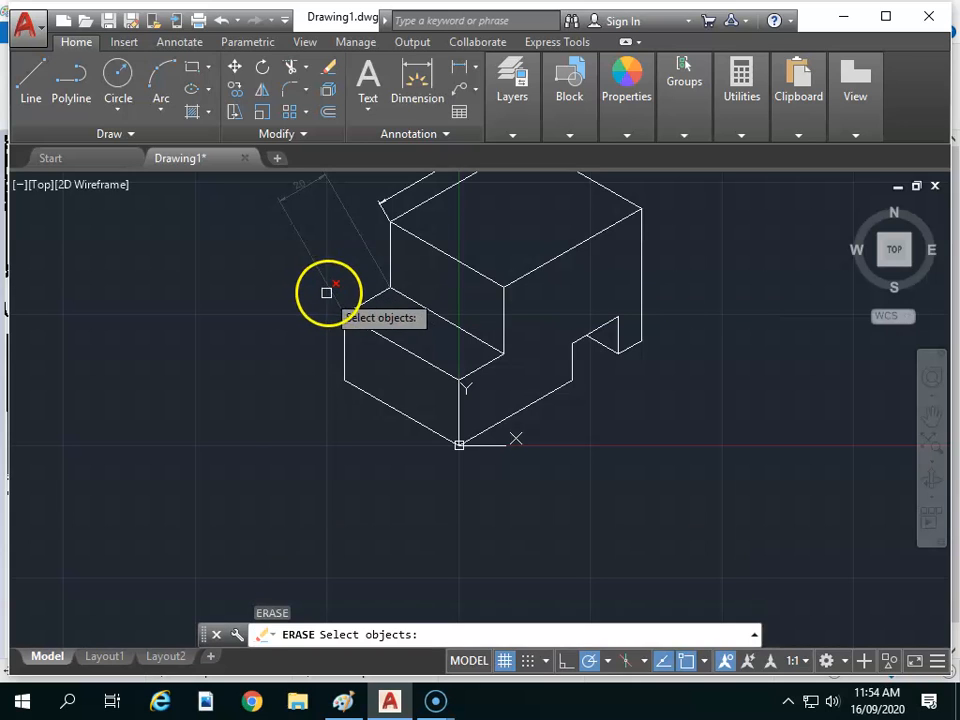
key(Return)
scroll(414, 326, up, 2)
scroll(409, 334, down, 2)
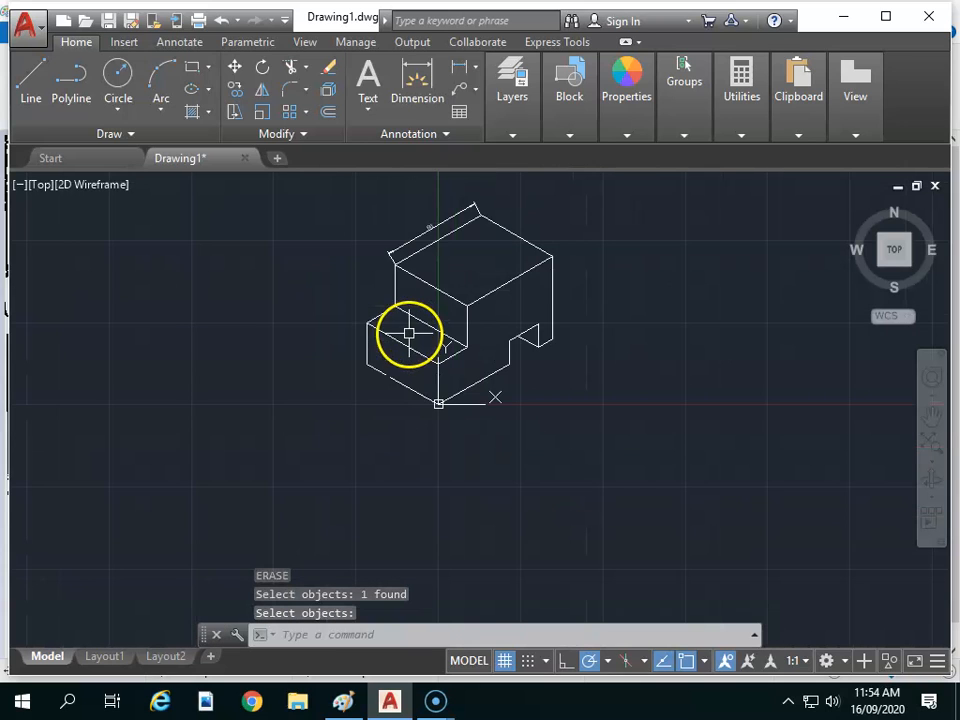
scroll(373, 288, up, 4)
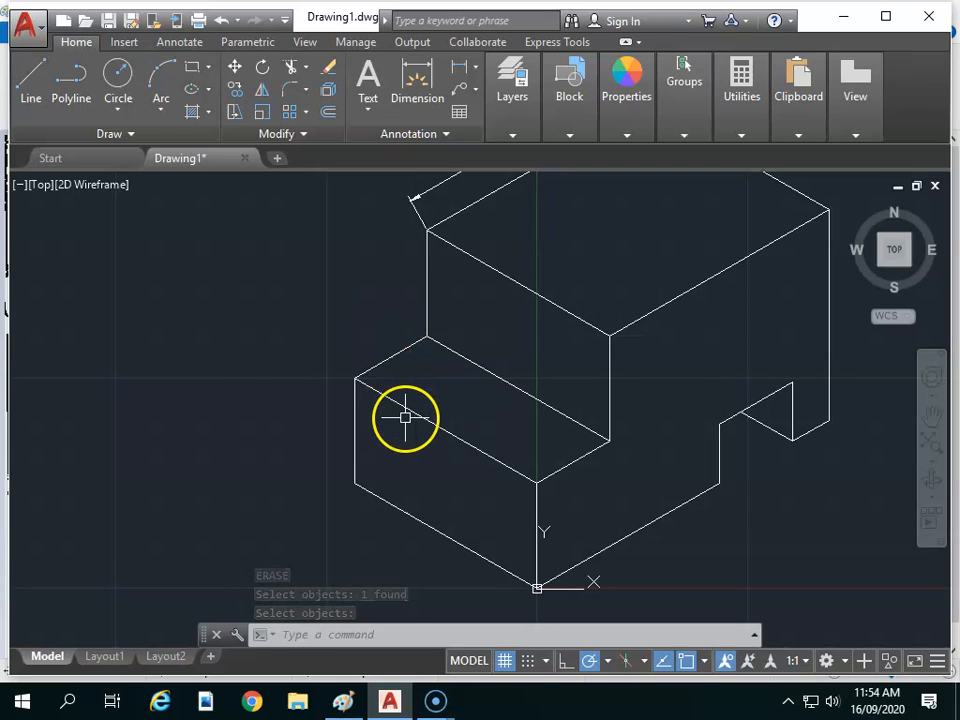
text(DI)
key(Return)
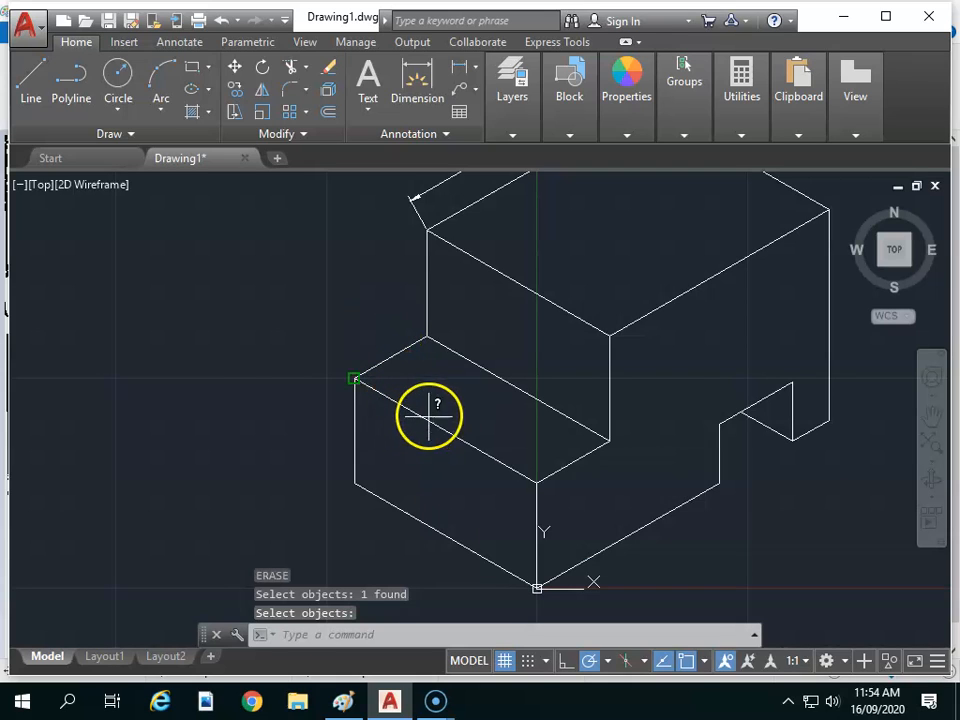
key(Escape)
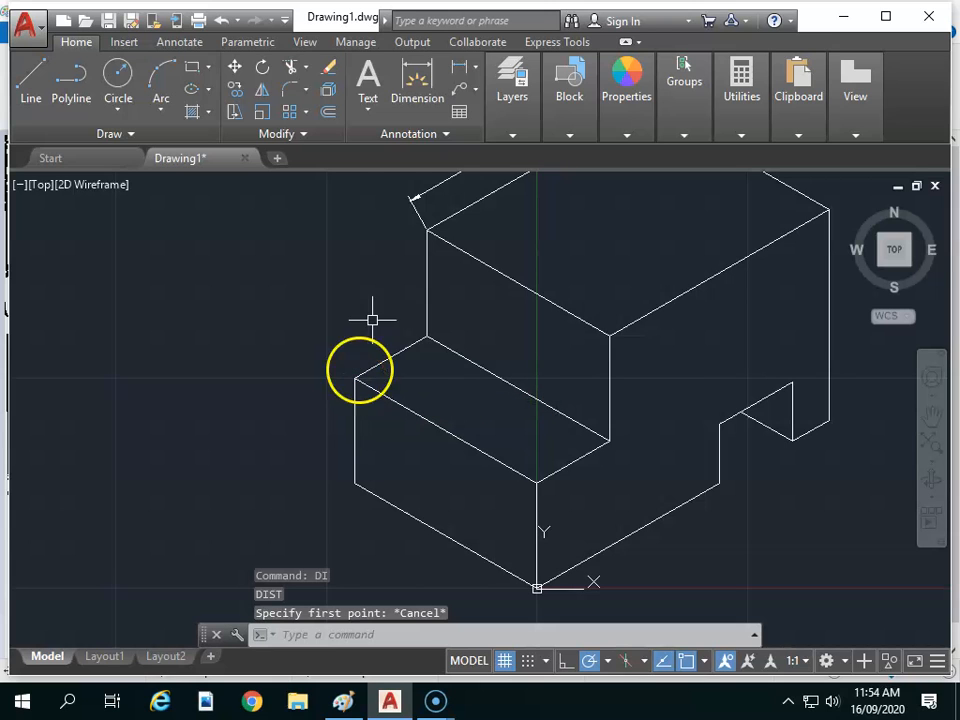
Dimension the lower step's short 30° edge between its endpoints, with the dimension line offset 10 units
click(415, 76)
key(Return)
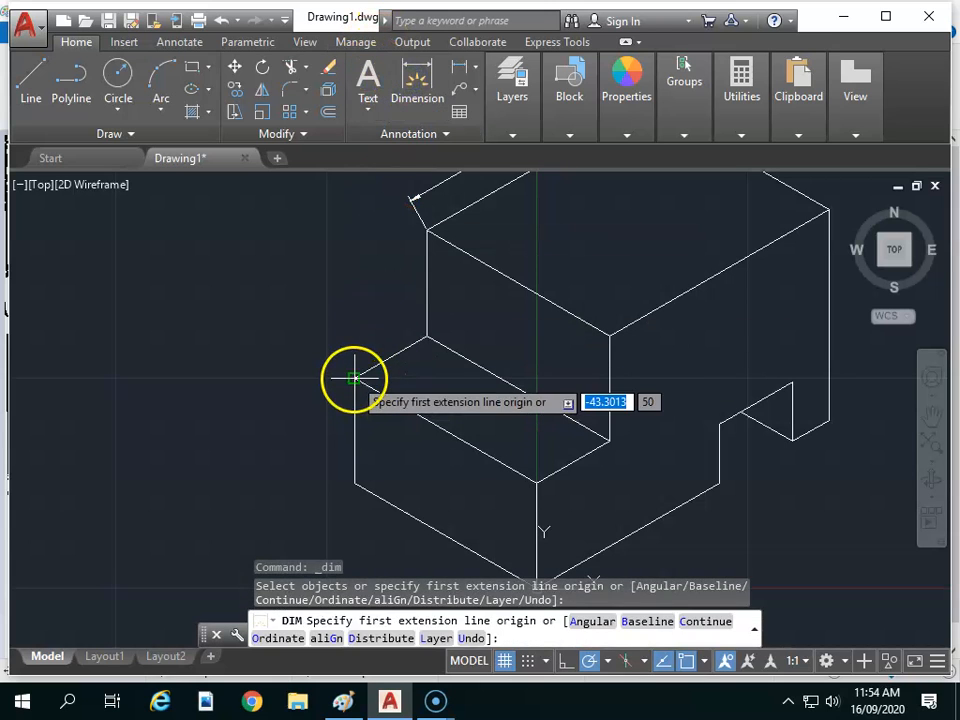
click(354, 379)
click(424, 336)
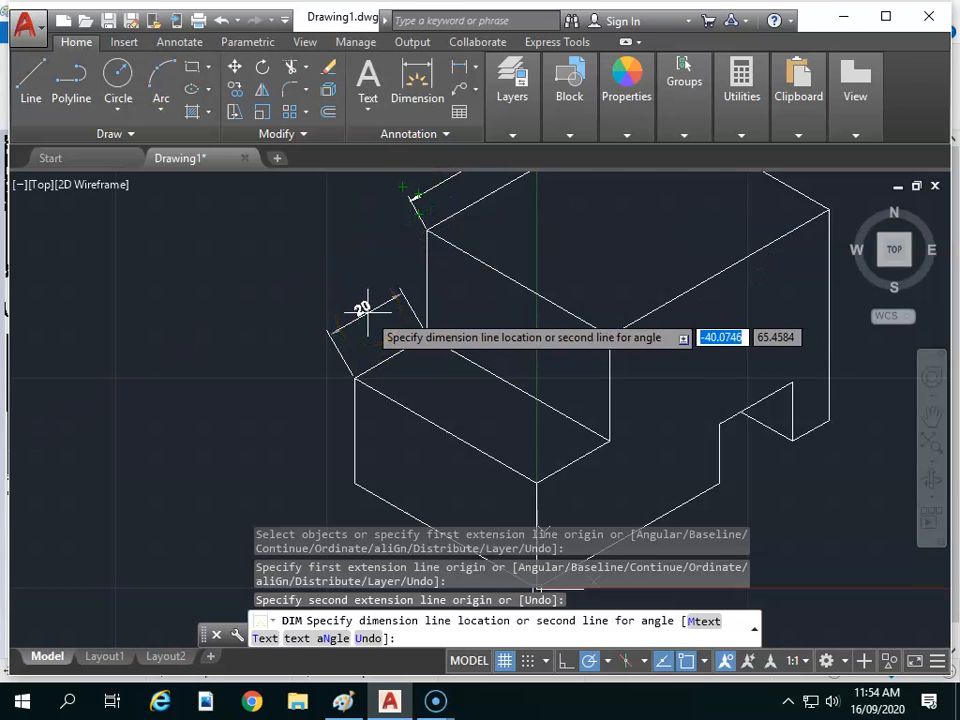
key(Return)
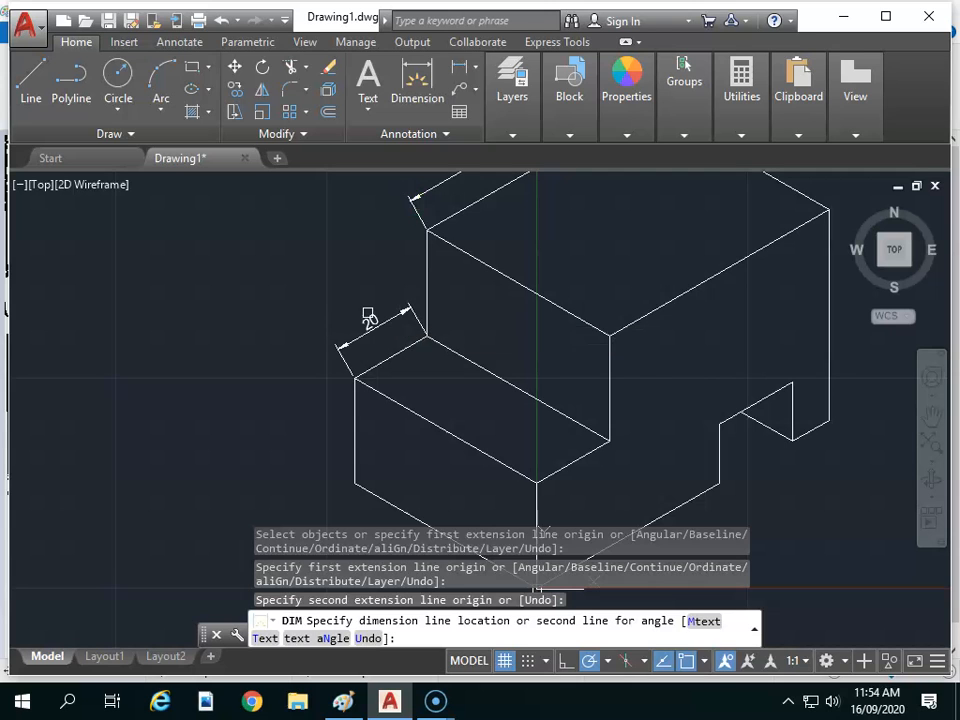
Dimension the top face's upper right edge by selecting the line, offsetting the dimension line by 10 units
scroll(589, 246, down, 3)
scroll(740, 322, up, 2)
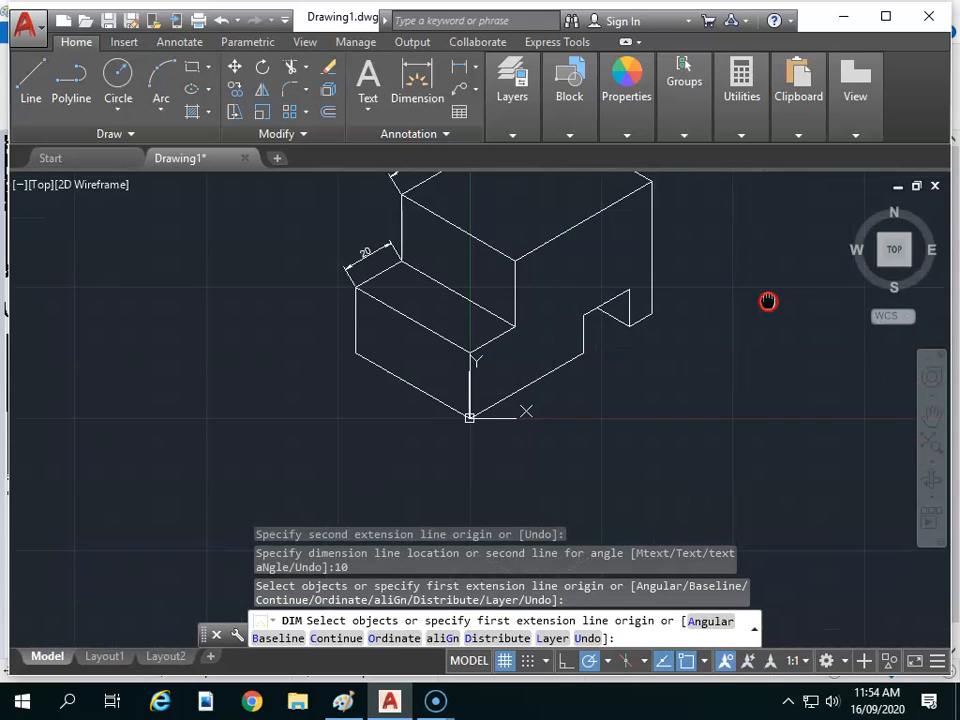
middle_drag(767, 302, 737, 401)
text(l)
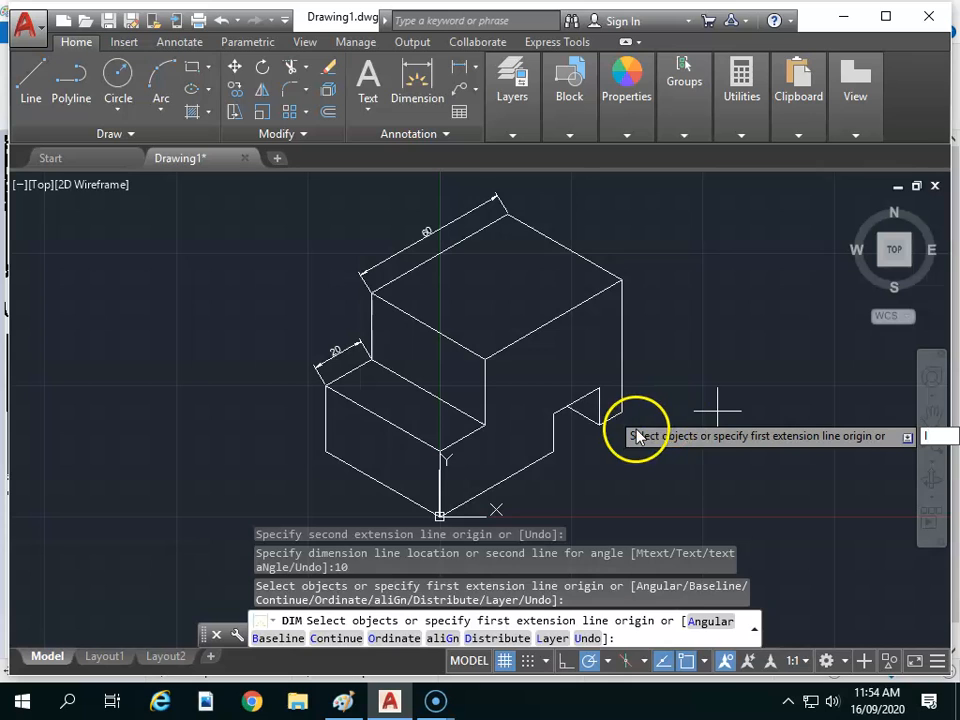
key(Return)
click(407, 85)
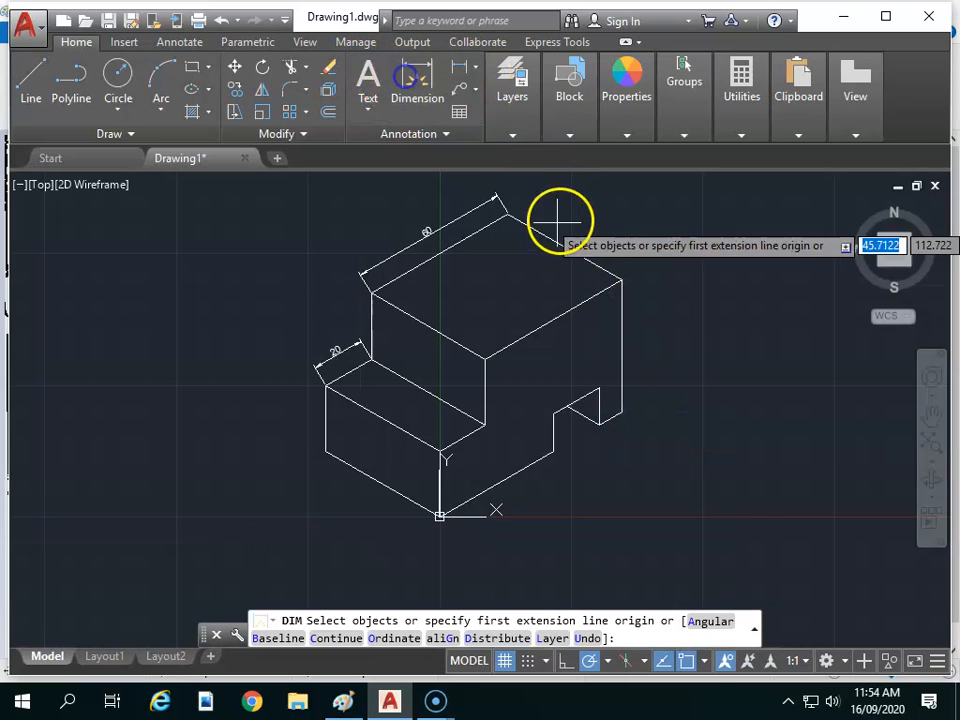
click(559, 244)
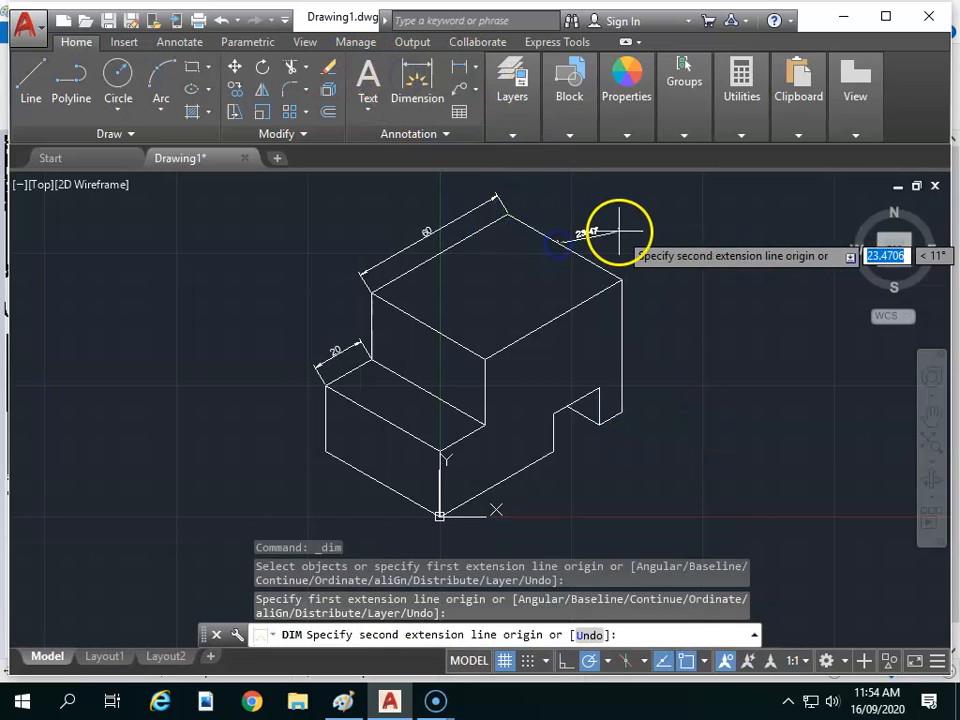
key(ctrl+z)
key(Return)
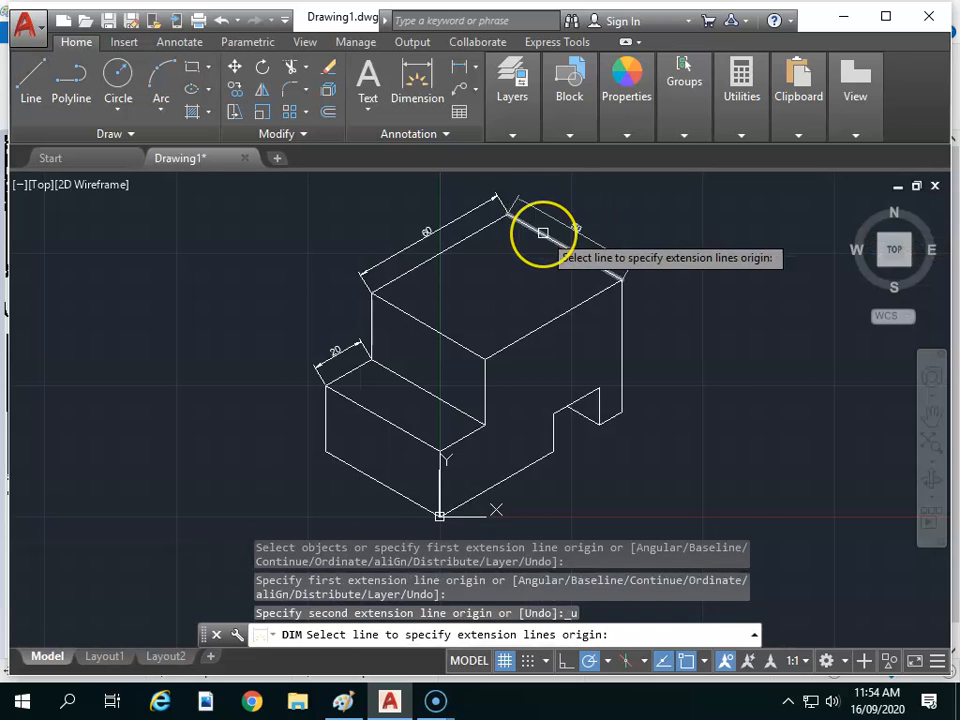
click(546, 226)
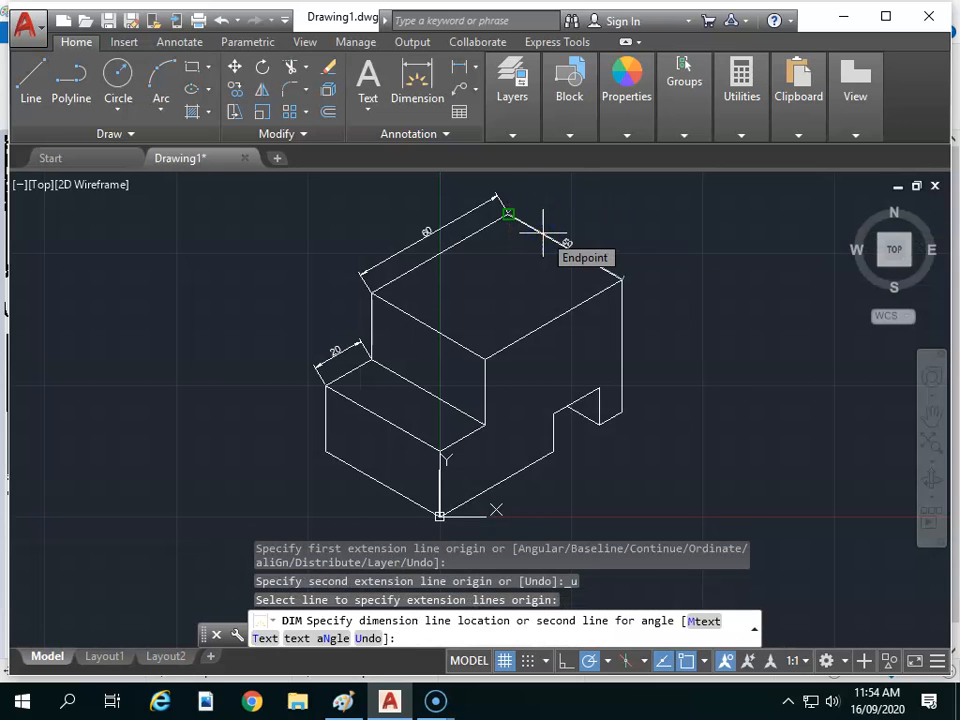
click(565, 222)
text(10)
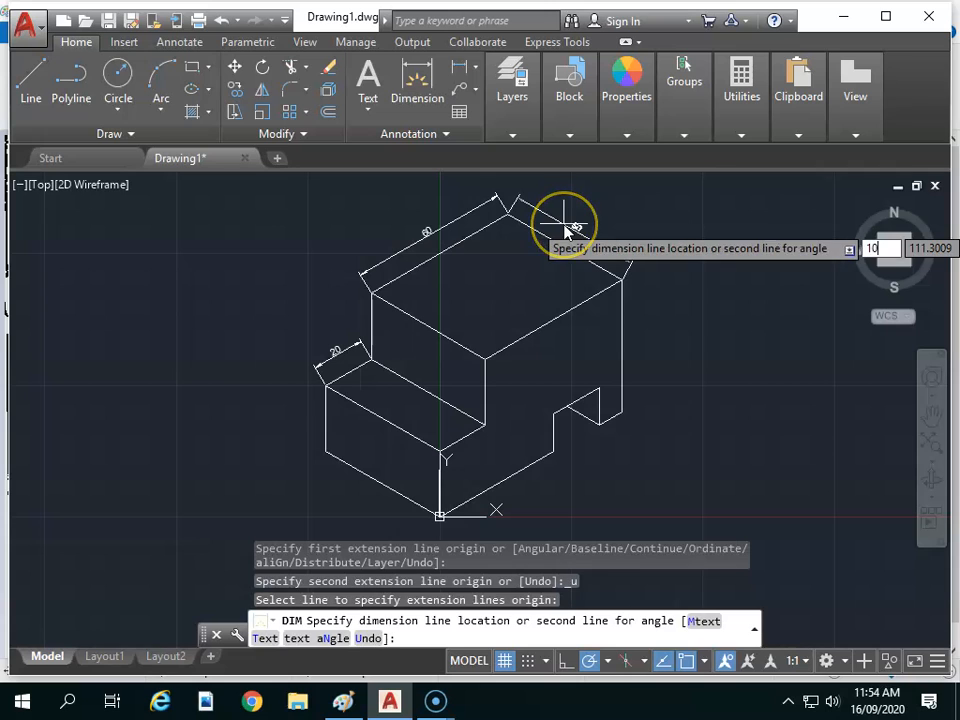
key(Return)
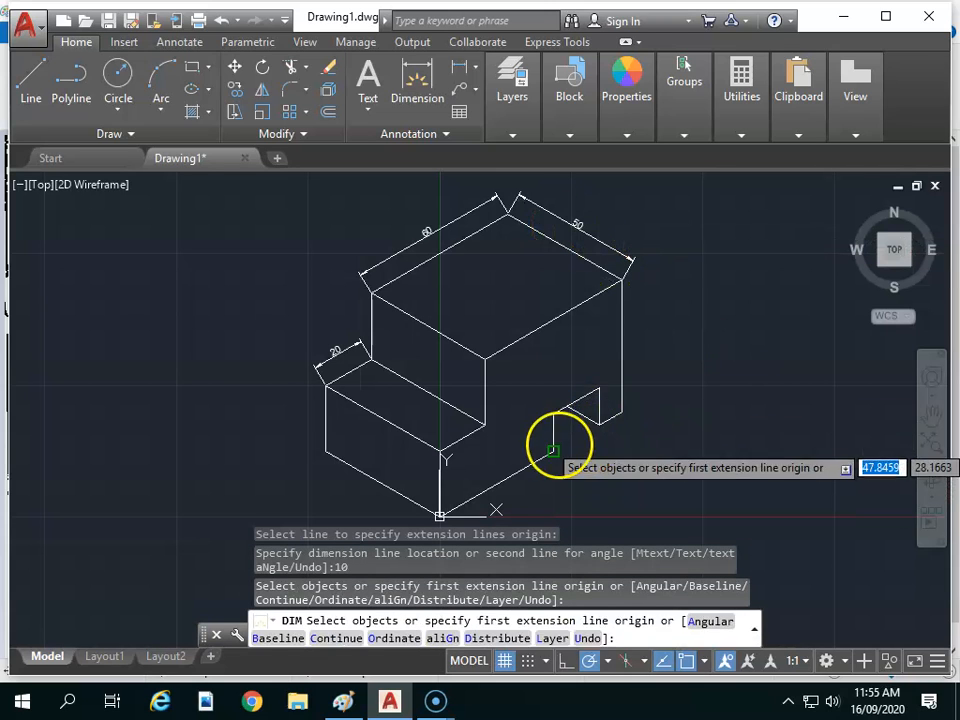
Dimension the notch's opening between its two lower corners, with the dimension line offset 10 units below the block
click(600, 432)
click(604, 426)
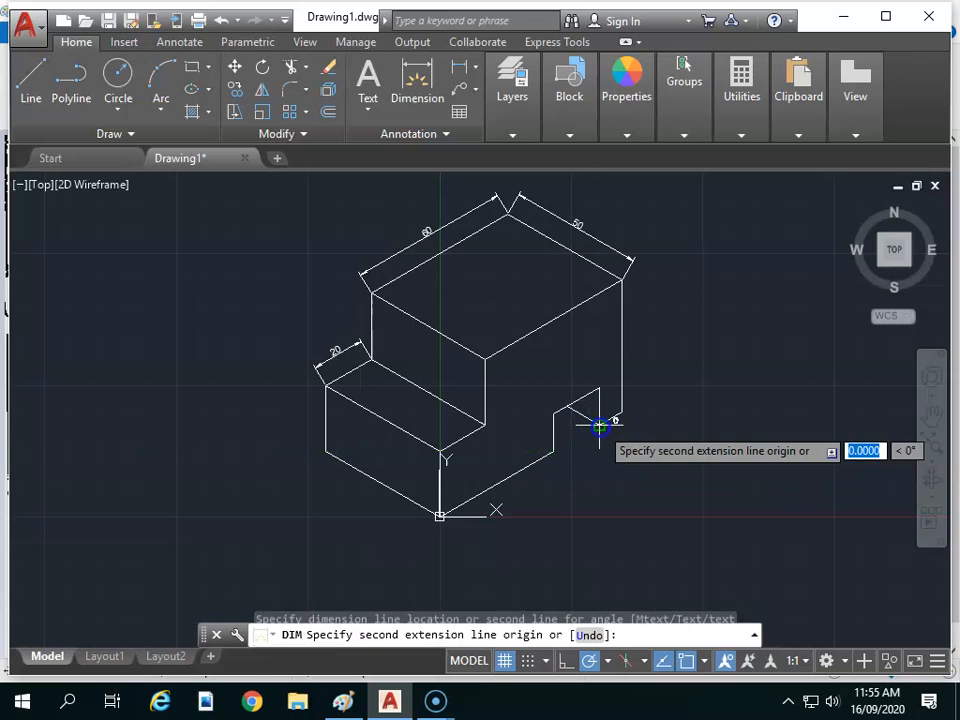
click(555, 452)
text(10)
key(Return)
scroll(606, 508, down, 2)
scroll(590, 511, up, 2)
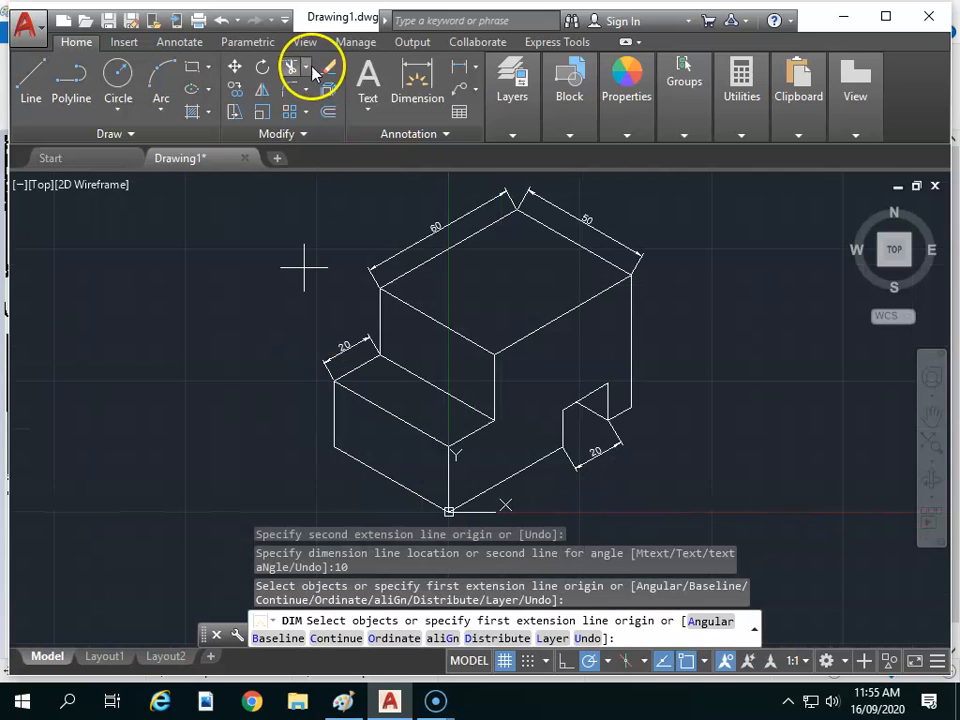
Dimension the lower right edge from the front bottom corner to the notch, in line with the notch's dimension
click(417, 85)
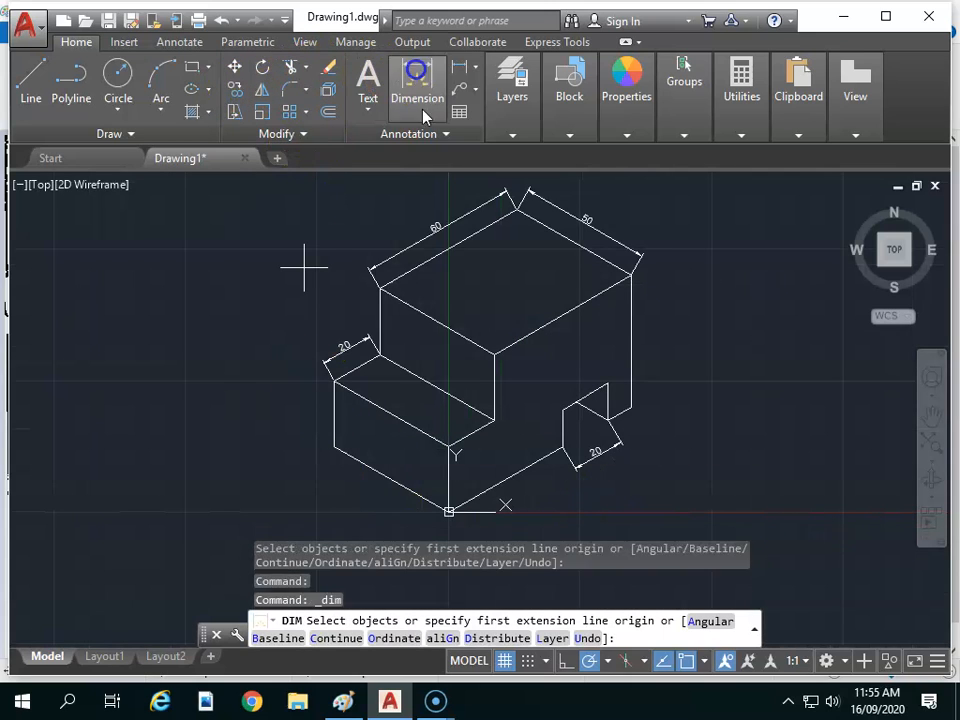
click(449, 512)
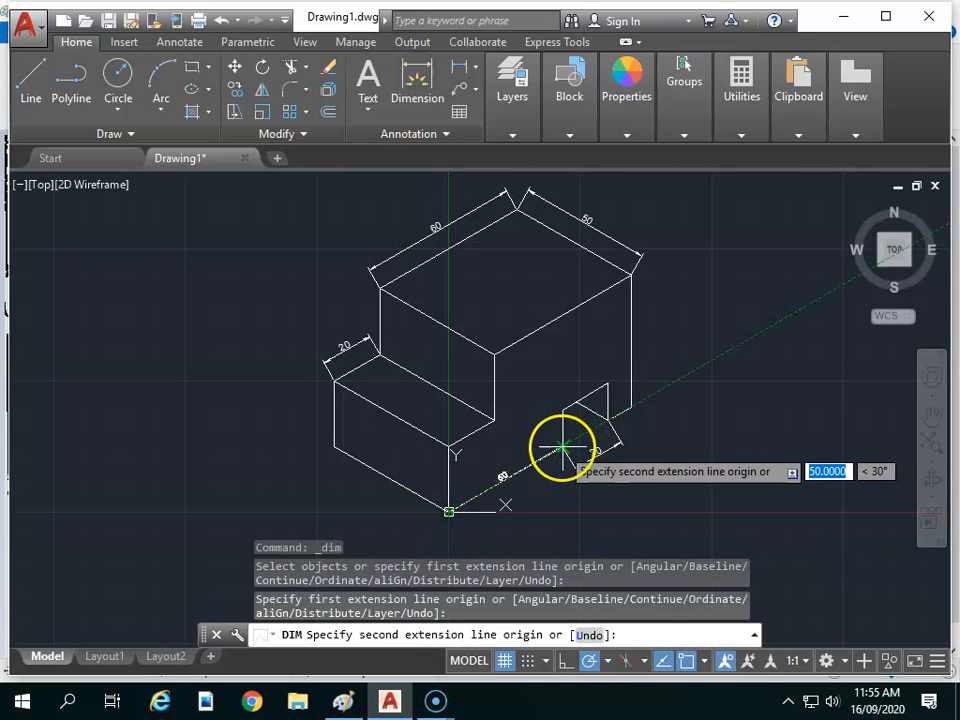
click(564, 449)
click(575, 465)
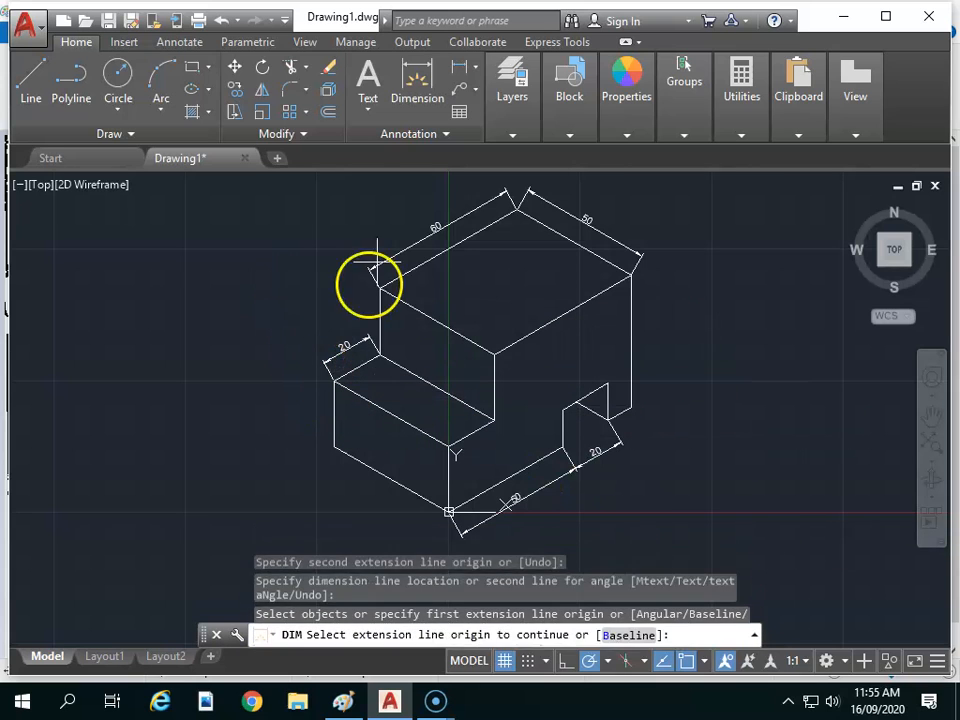
Dimension the lower step's left vertical edge, offsetting the dimension line by 10 units
click(418, 92)
click(334, 448)
click(337, 380)
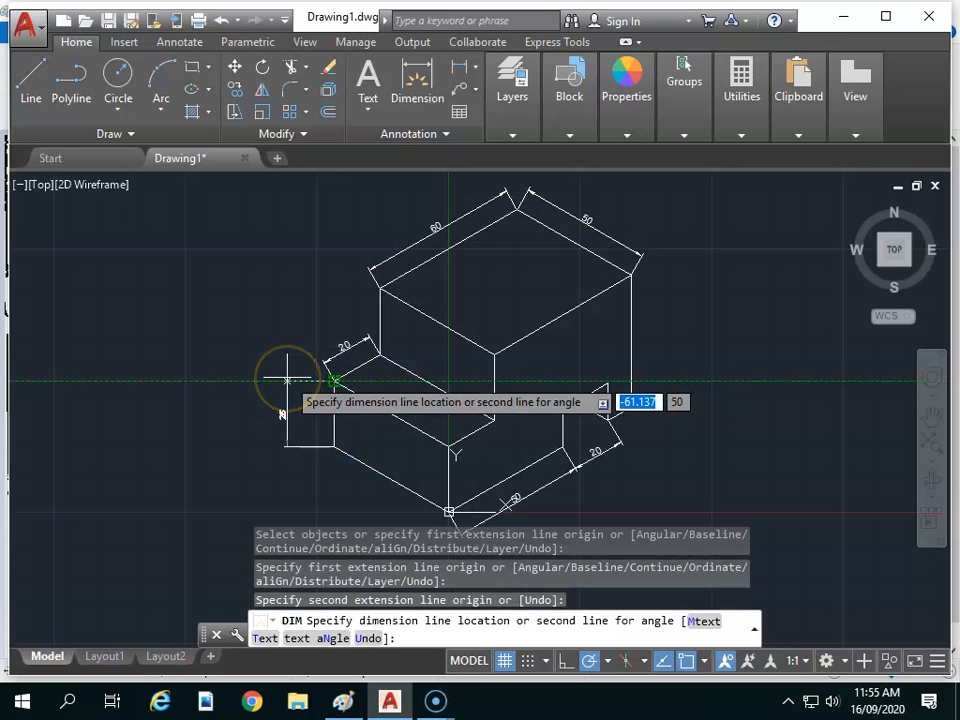
key(Return)
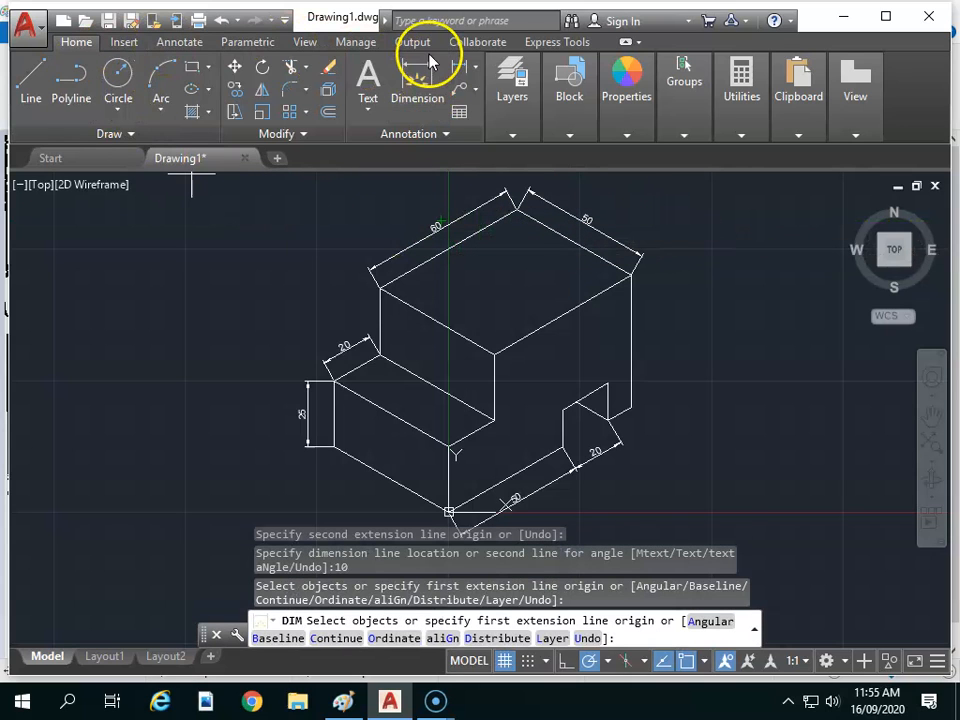
Create a new layer named Dim in the enlarged Layer Properties Manager
click(514, 86)
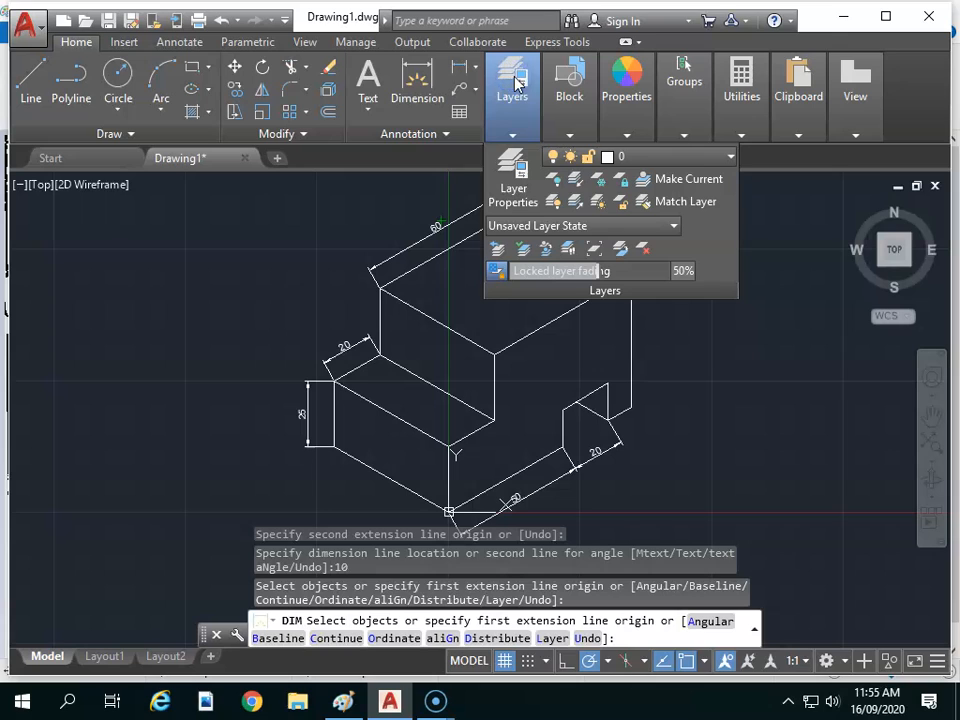
click(511, 172)
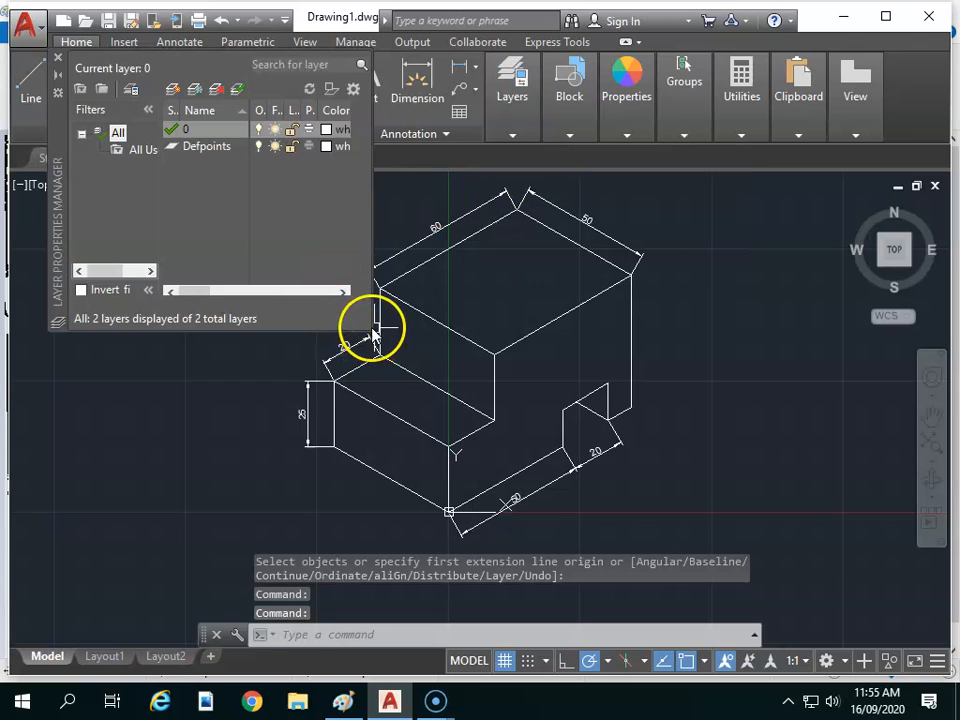
drag(372, 326, 743, 430)
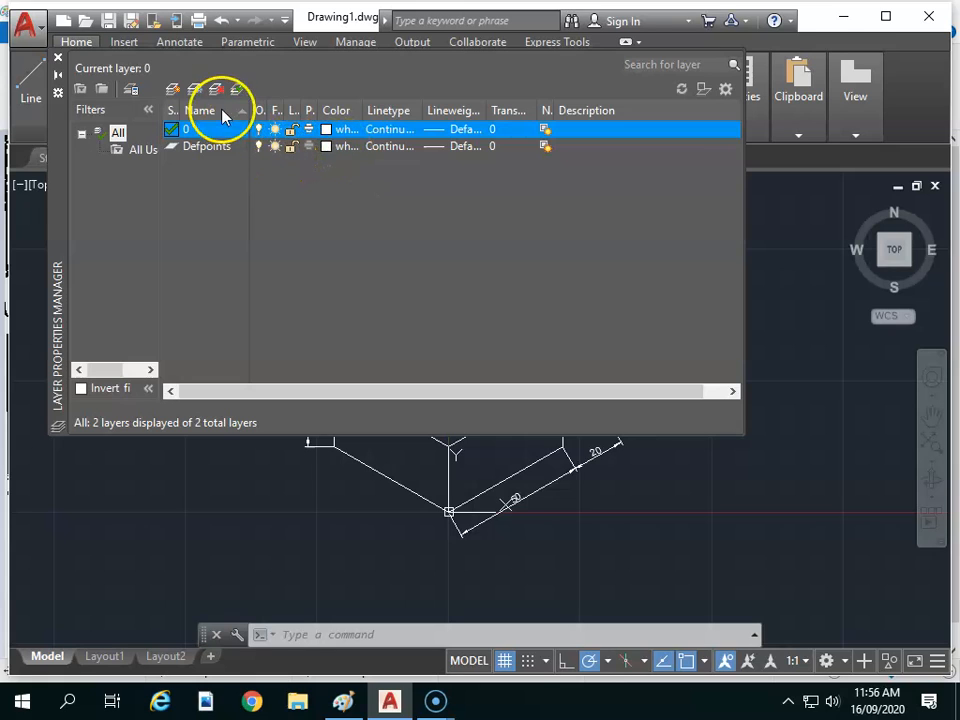
click(172, 90)
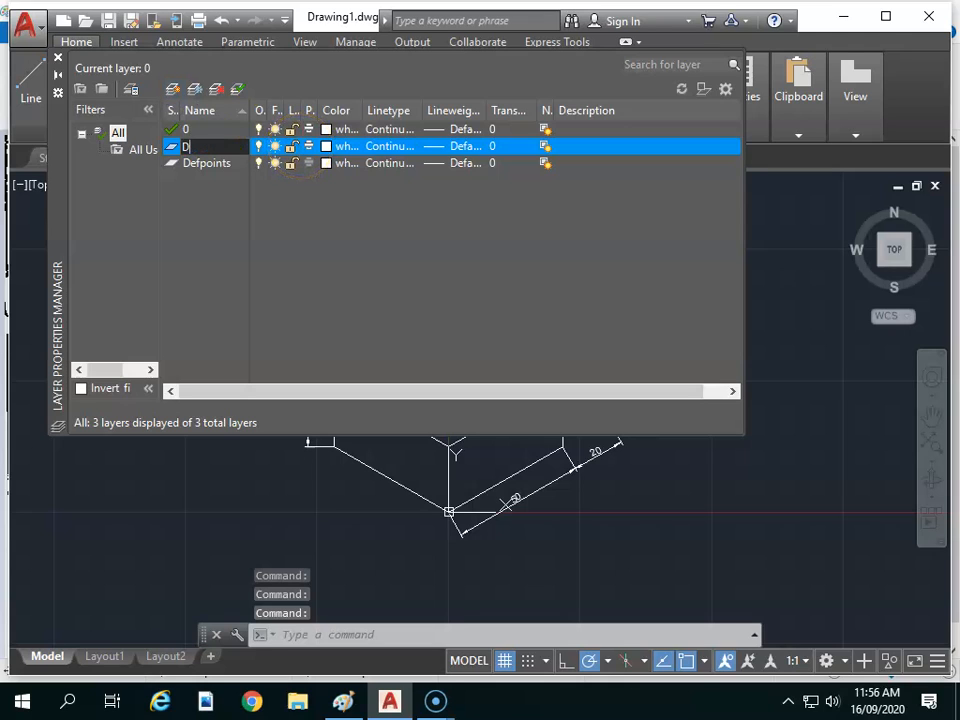
click(398, 152)
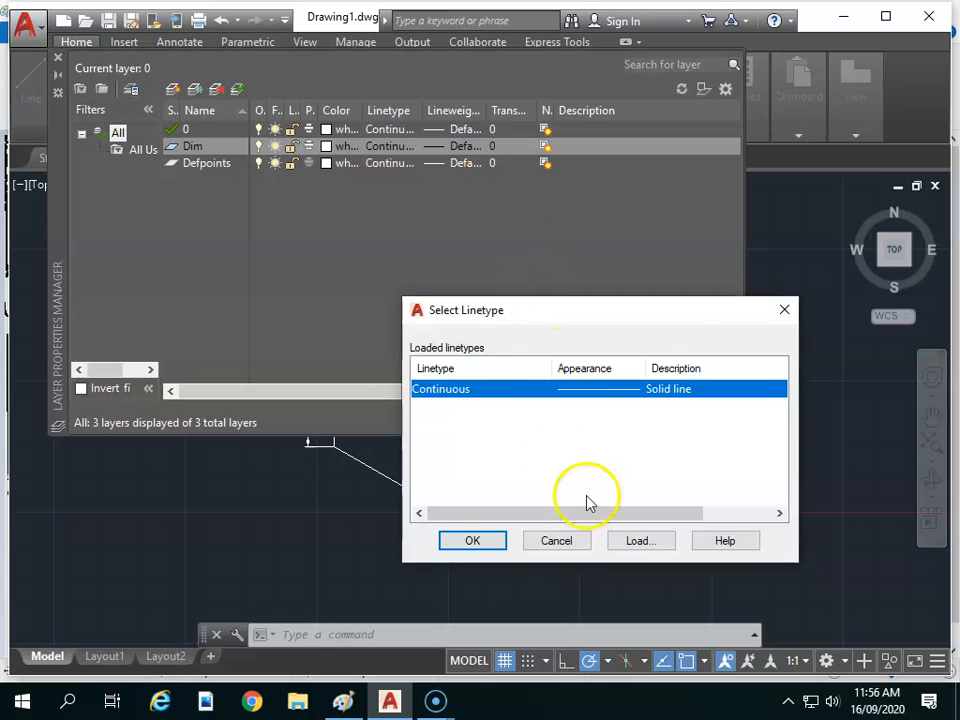
click(590, 542)
click(503, 358)
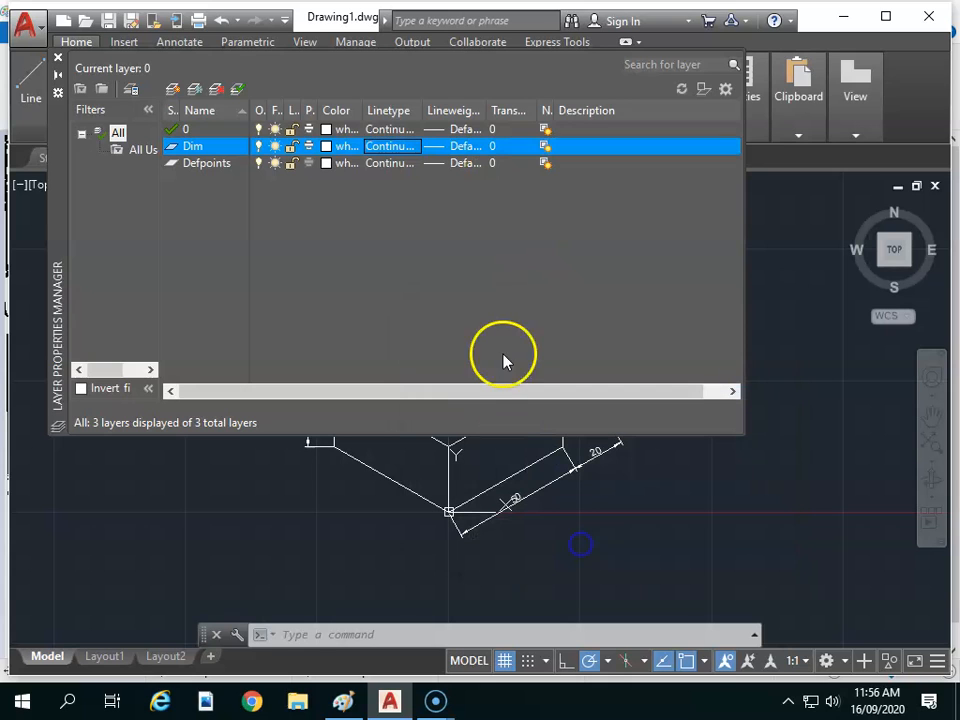
Set the Dim layer's lineweight to 0.25 mm
click(449, 151)
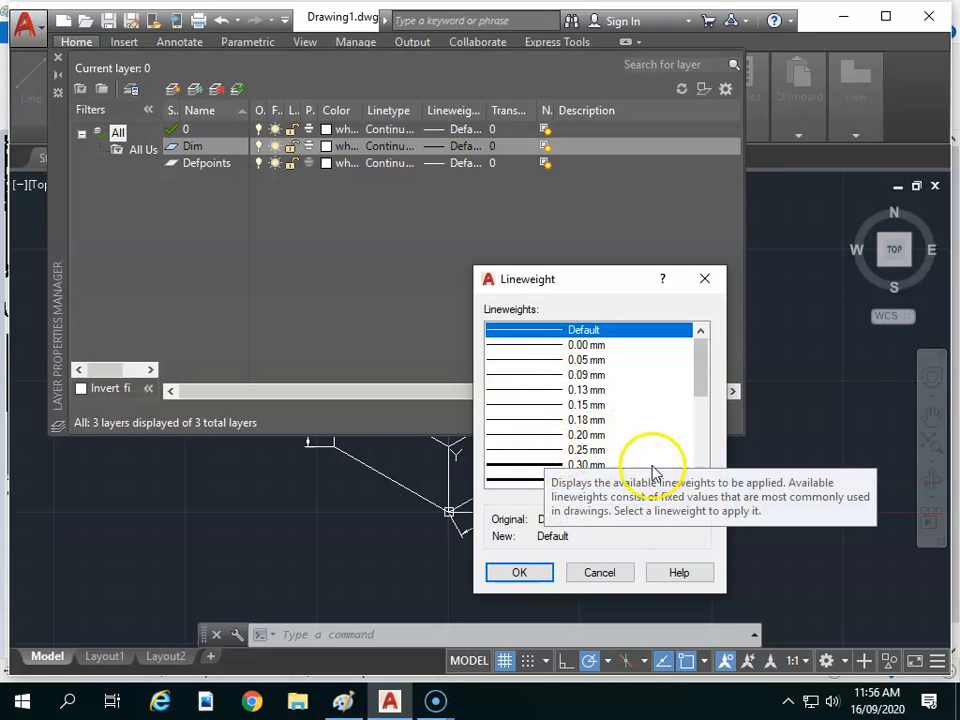
click(545, 451)
click(530, 572)
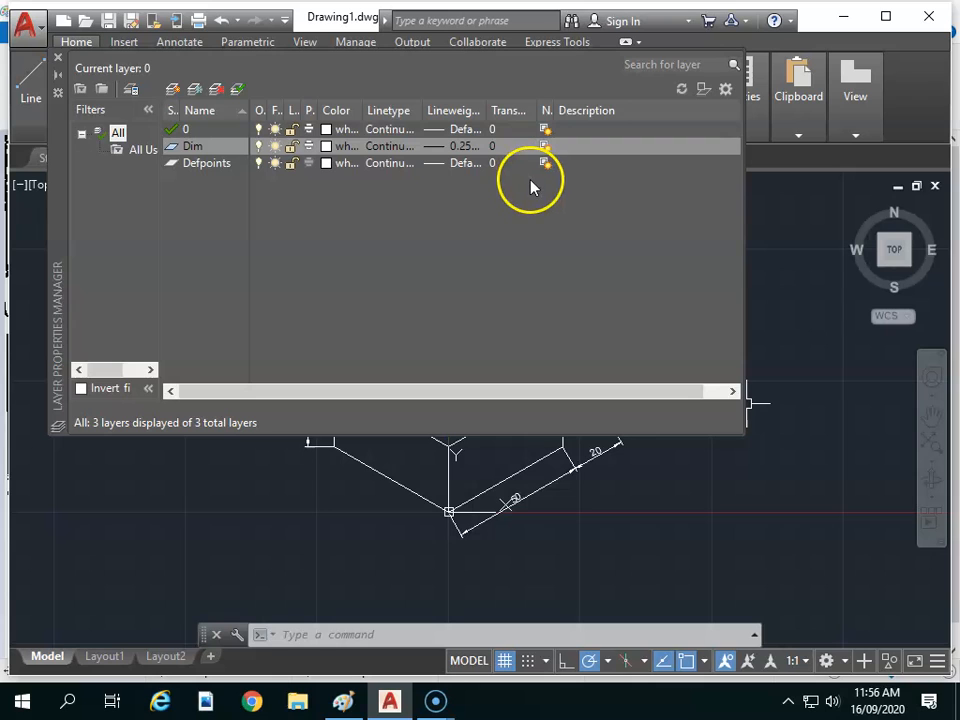
Set layer 0's lineweight to 0.50 mm and close the Layer Properties Manager
click(442, 130)
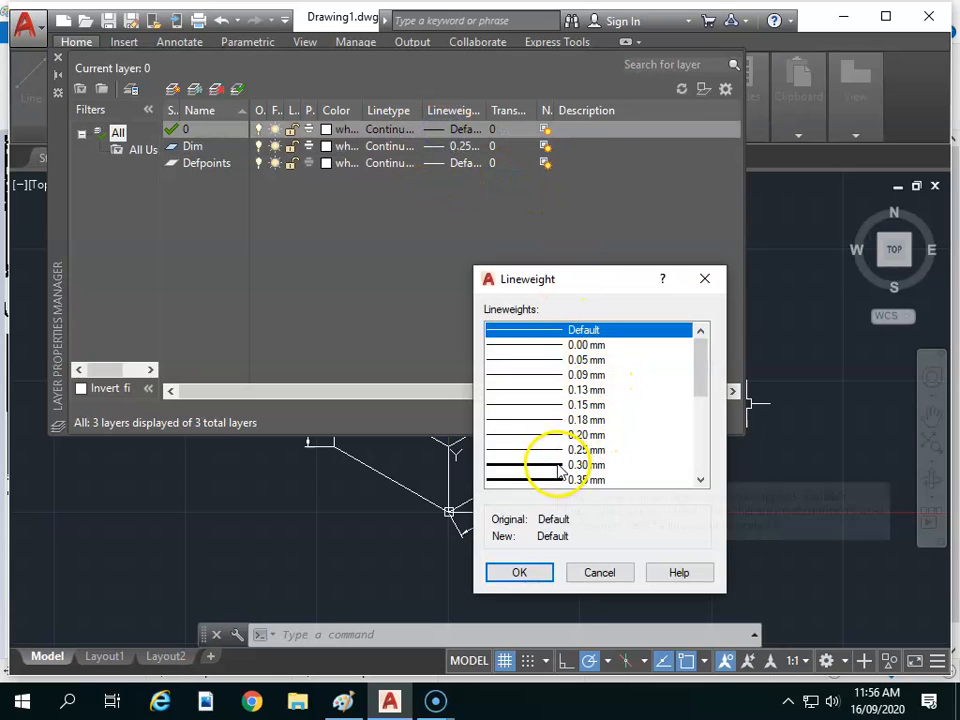
scroll(566, 440, down, 2)
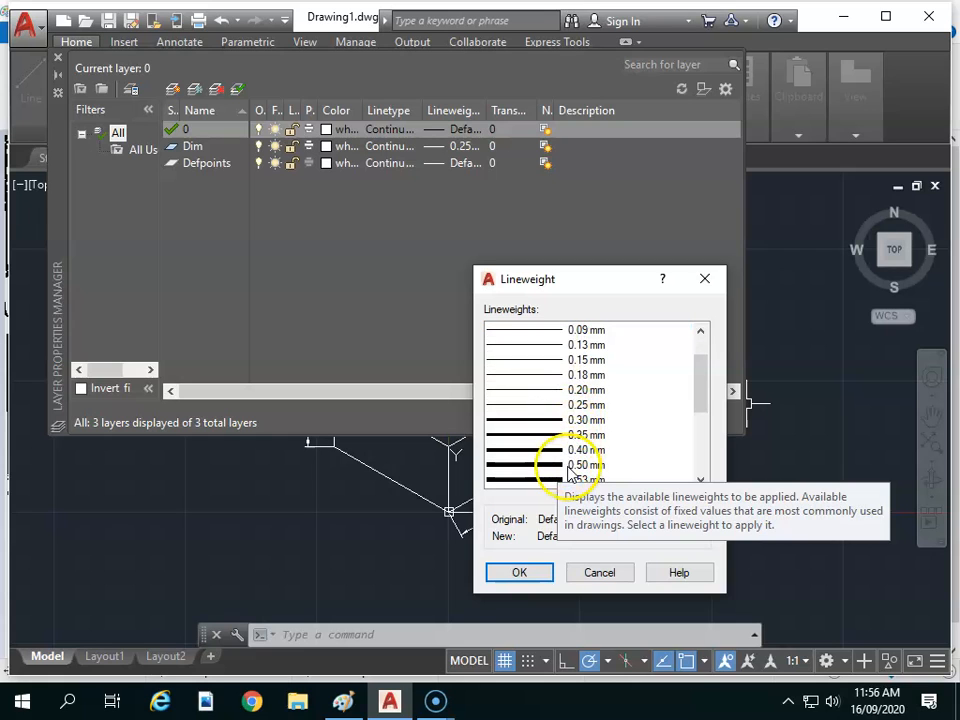
click(556, 465)
click(530, 572)
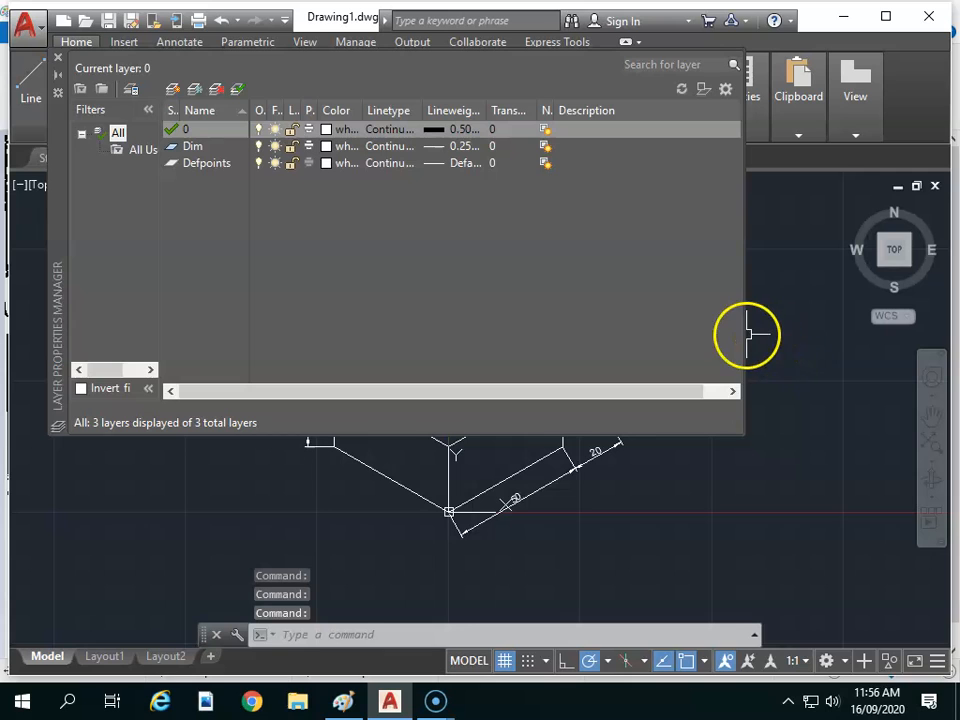
key(Escape)
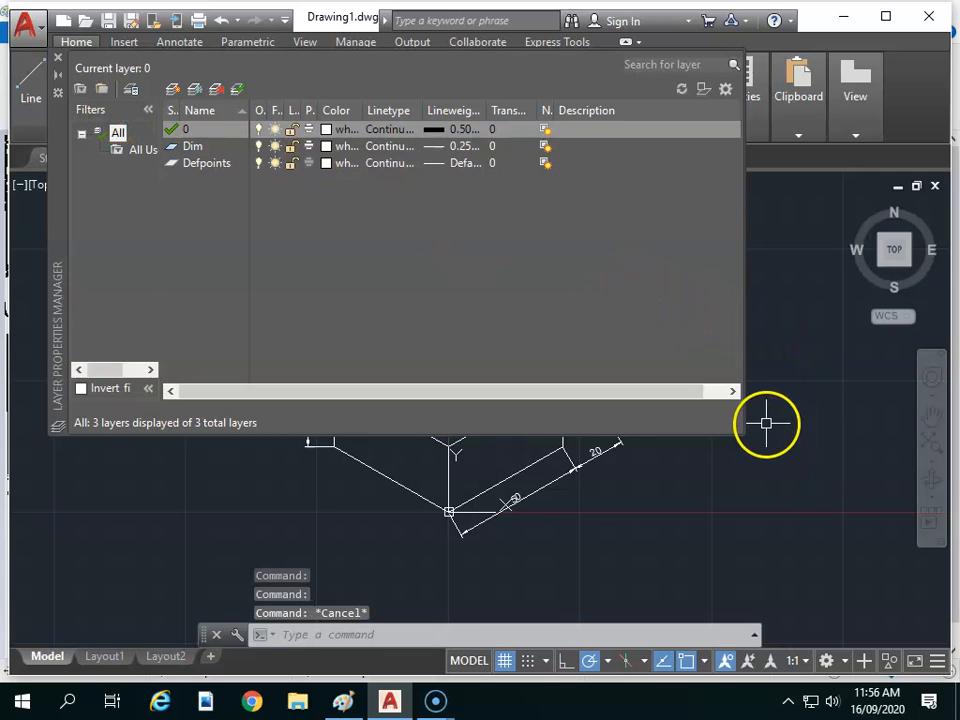
key(Escape)
key(Escape)
click(55, 60)
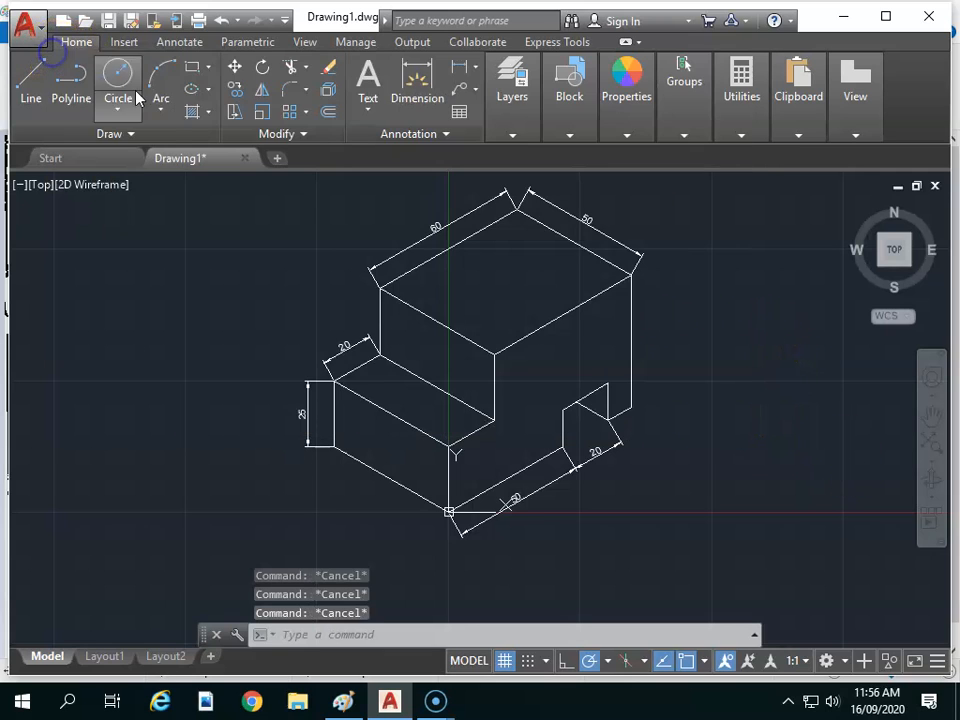
click(650, 267)
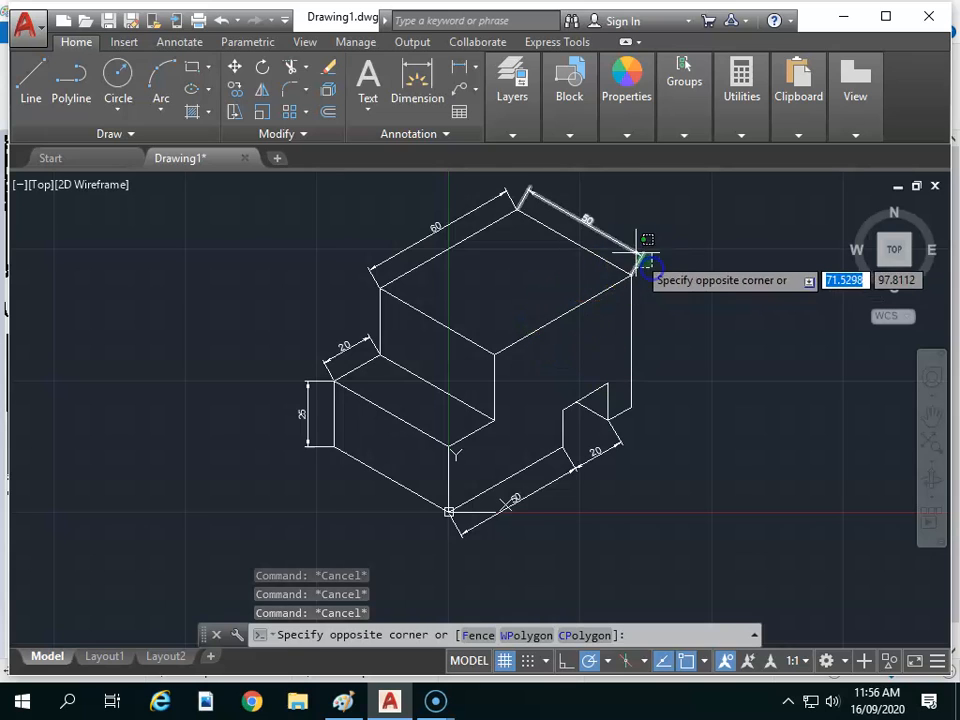
click(626, 231)
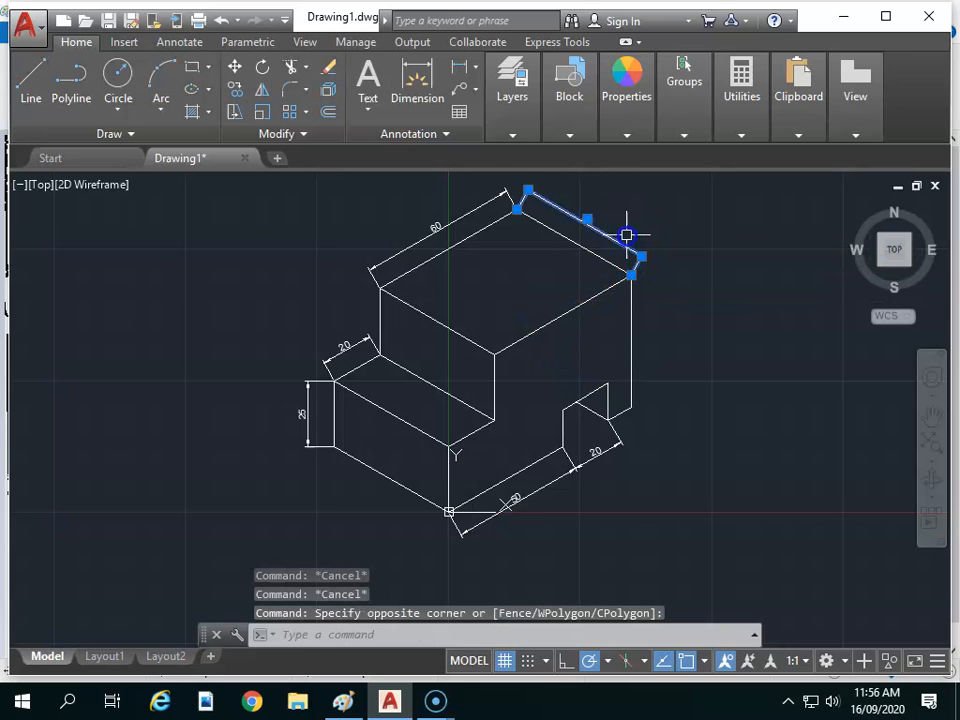
click(414, 257)
click(384, 219)
click(369, 356)
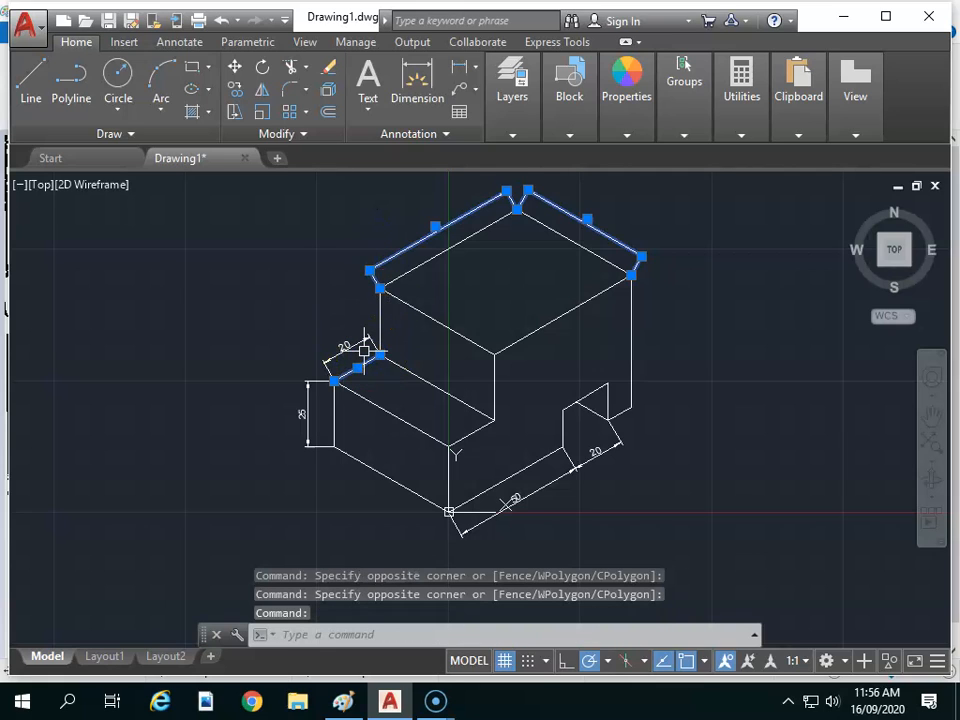
key(Escape)
click(364, 349)
key(Escape)
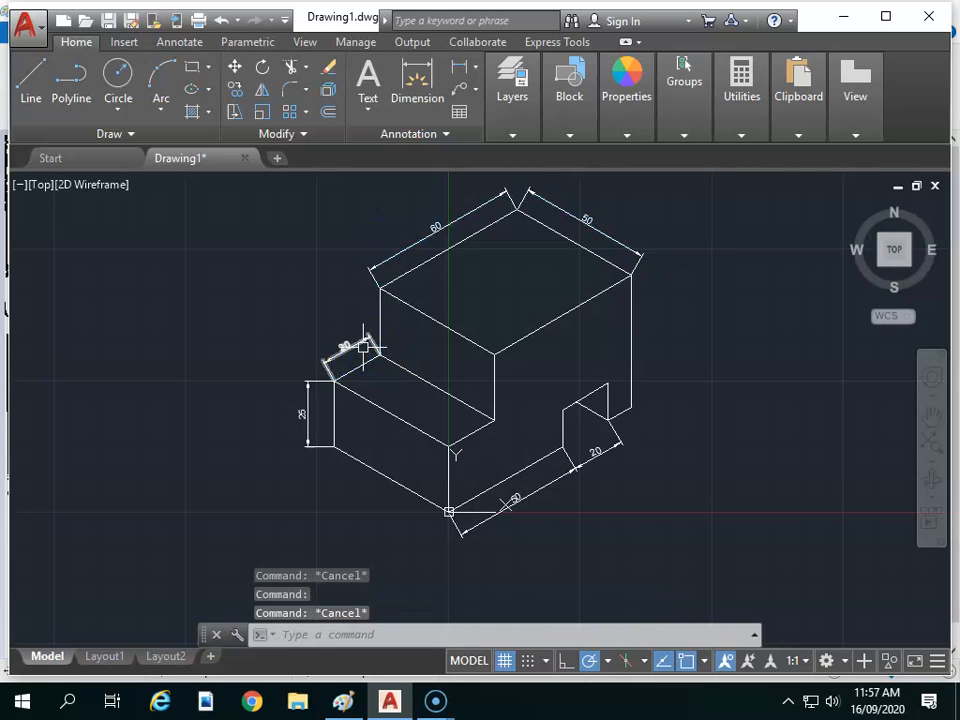
click(339, 338)
click(360, 355)
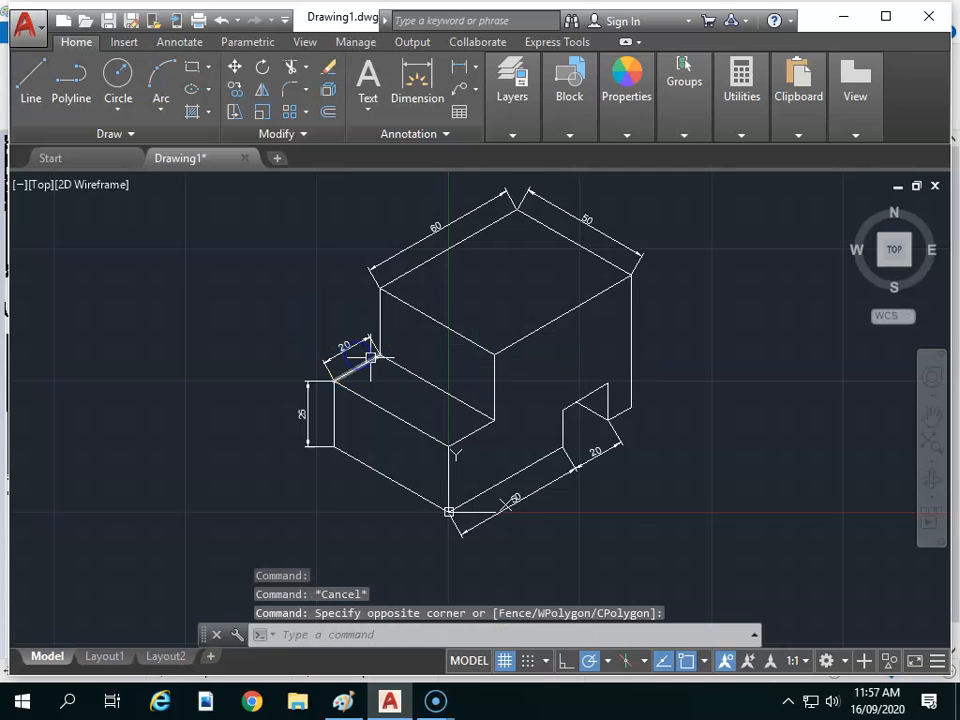
click(308, 311)
click(268, 285)
key(Escape)
Move all six aligned dimensions around the stepped block onto the Dim layer and clear the selection
click(353, 357)
click(324, 304)
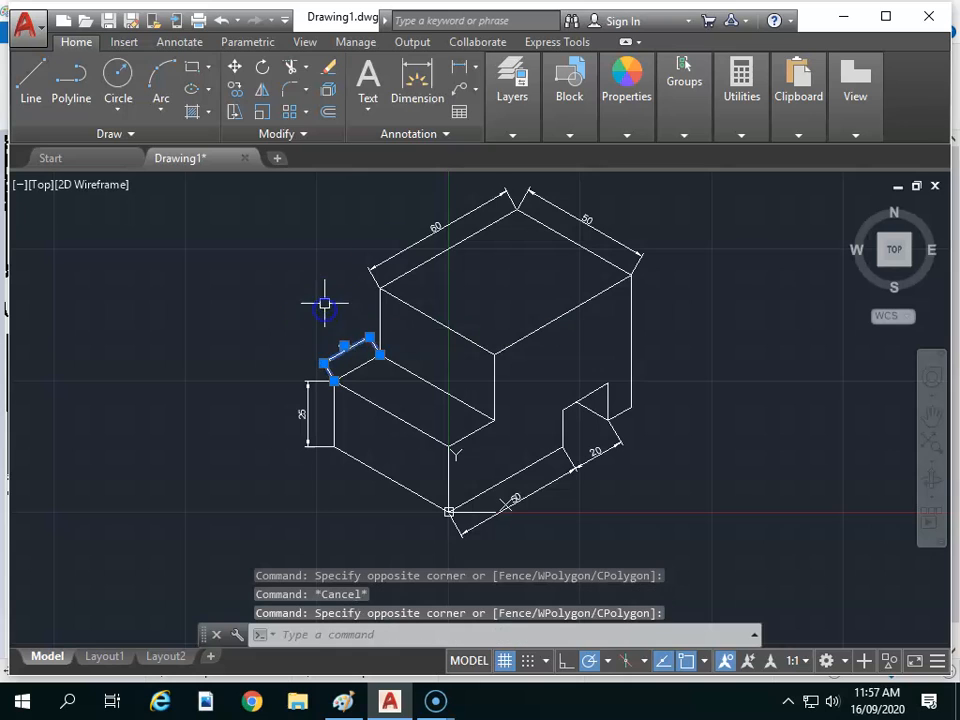
click(421, 257)
click(410, 233)
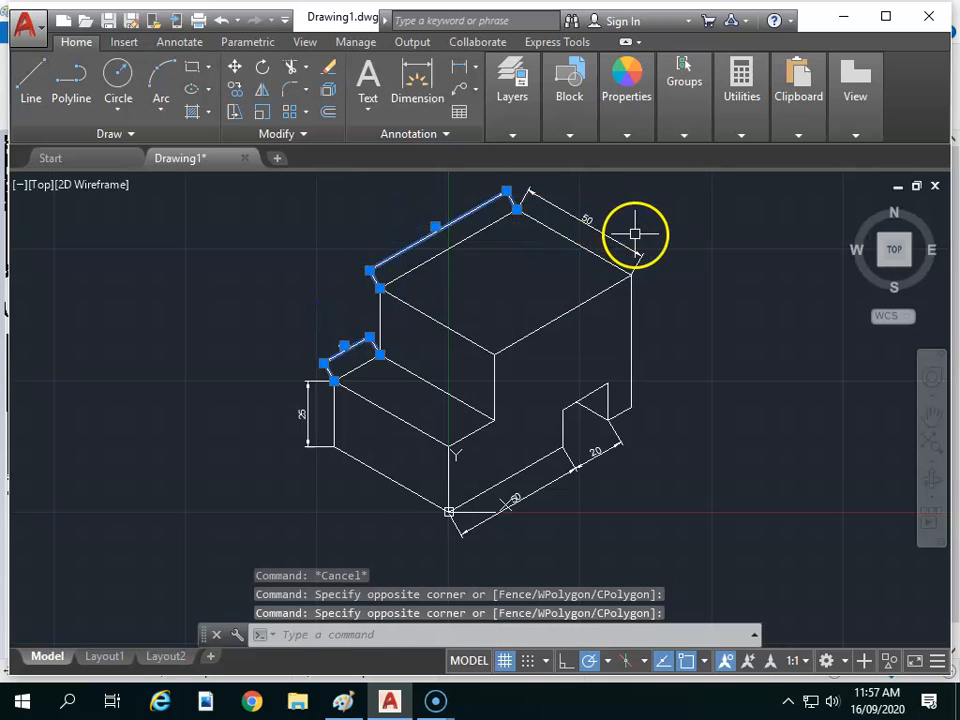
click(570, 443)
click(645, 469)
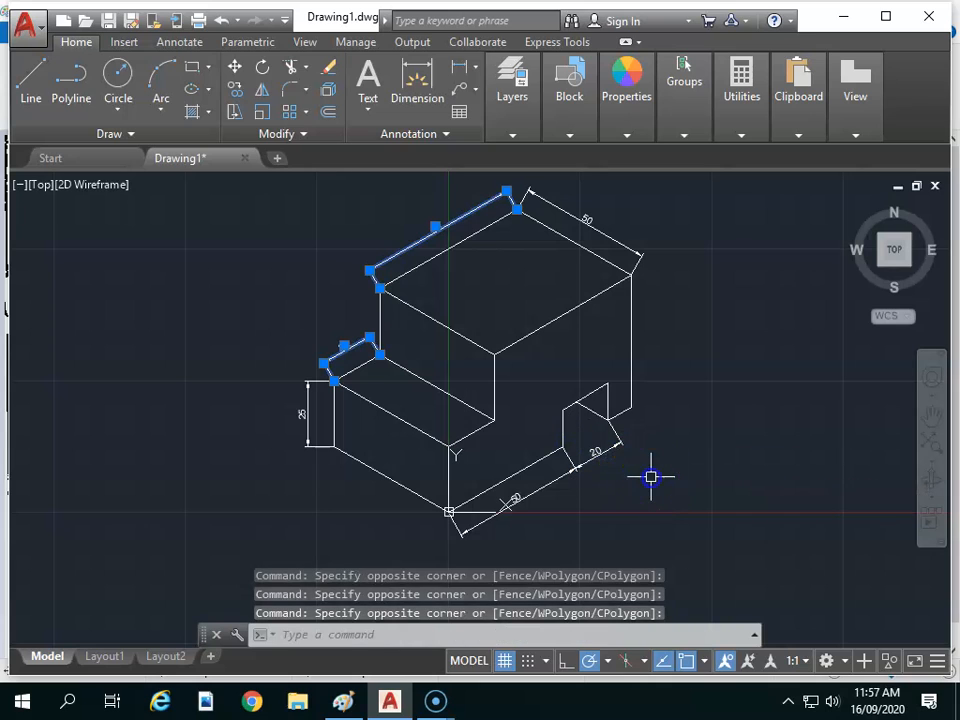
click(546, 425)
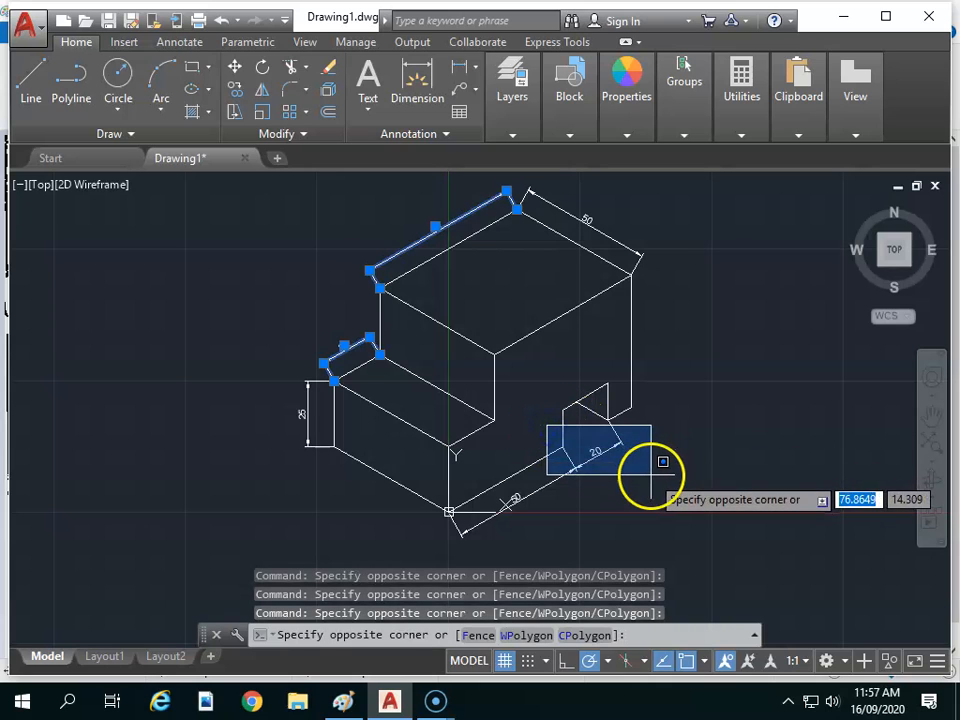
click(650, 474)
click(534, 416)
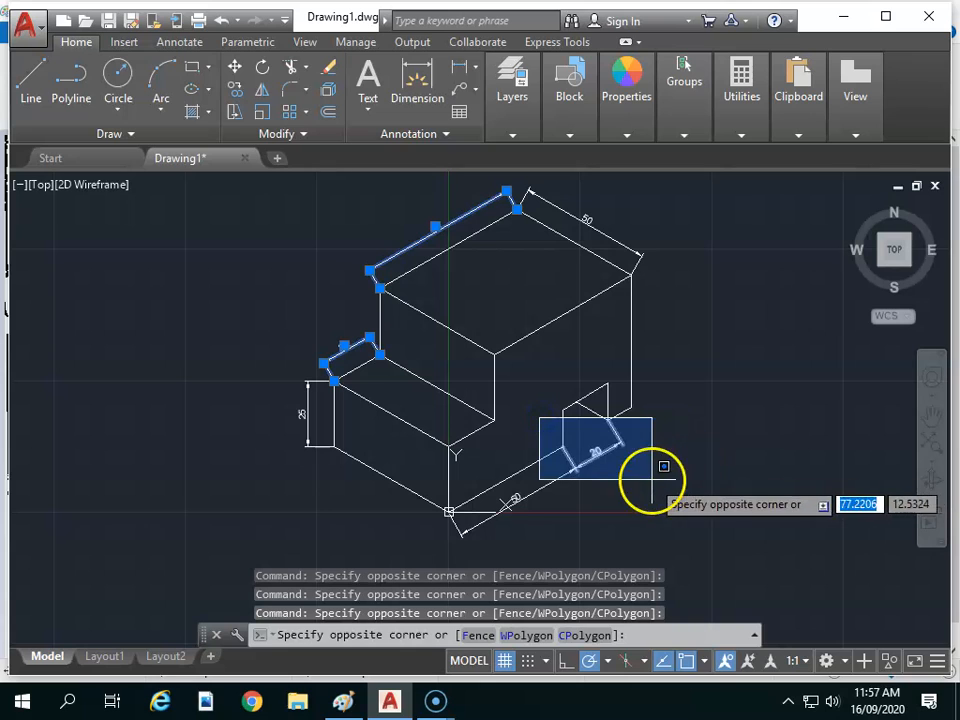
click(664, 467)
click(558, 521)
click(532, 489)
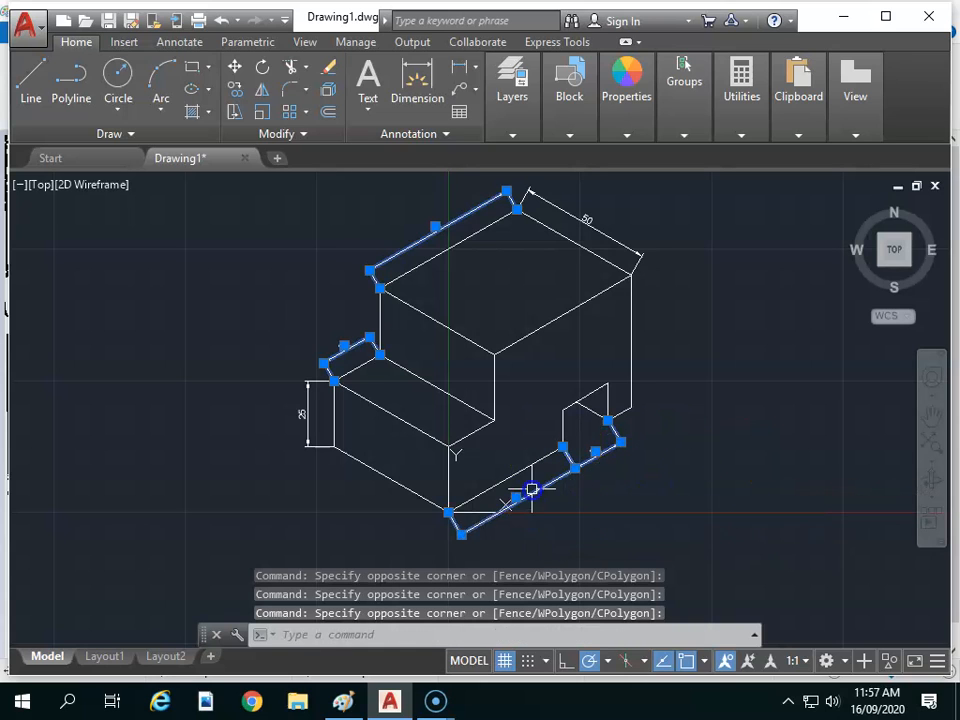
click(320, 390)
click(304, 450)
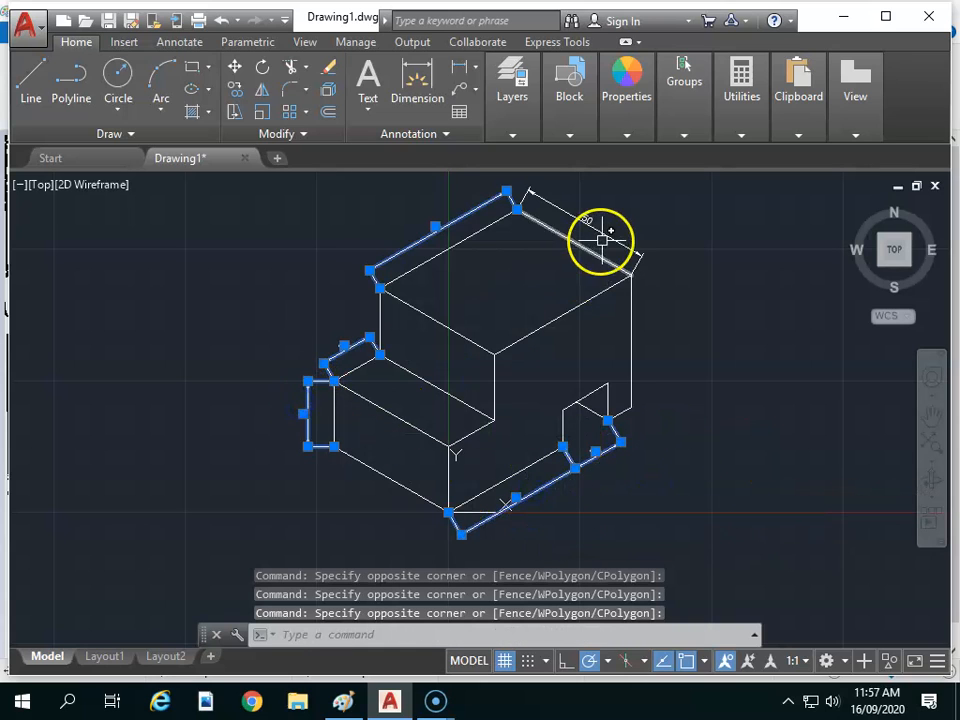
click(658, 271)
click(628, 248)
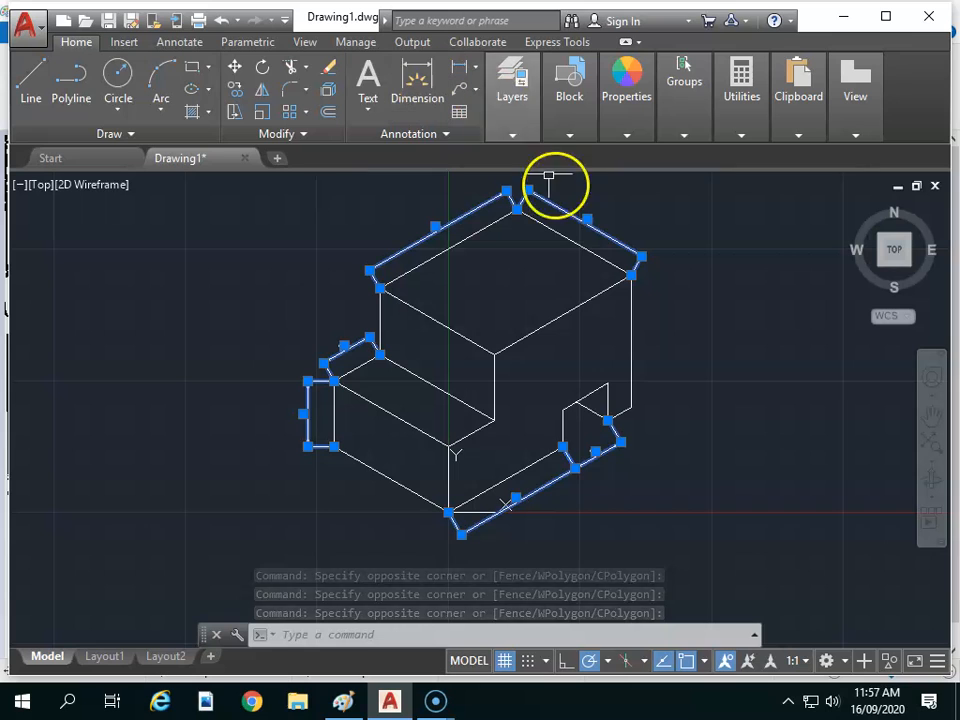
click(524, 119)
click(518, 88)
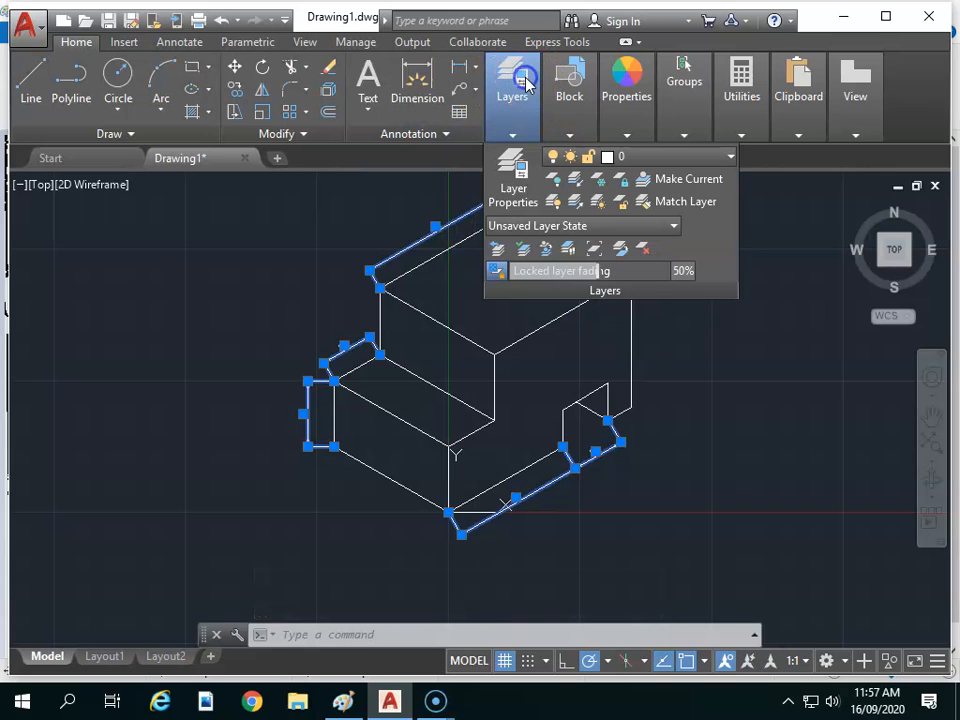
click(716, 160)
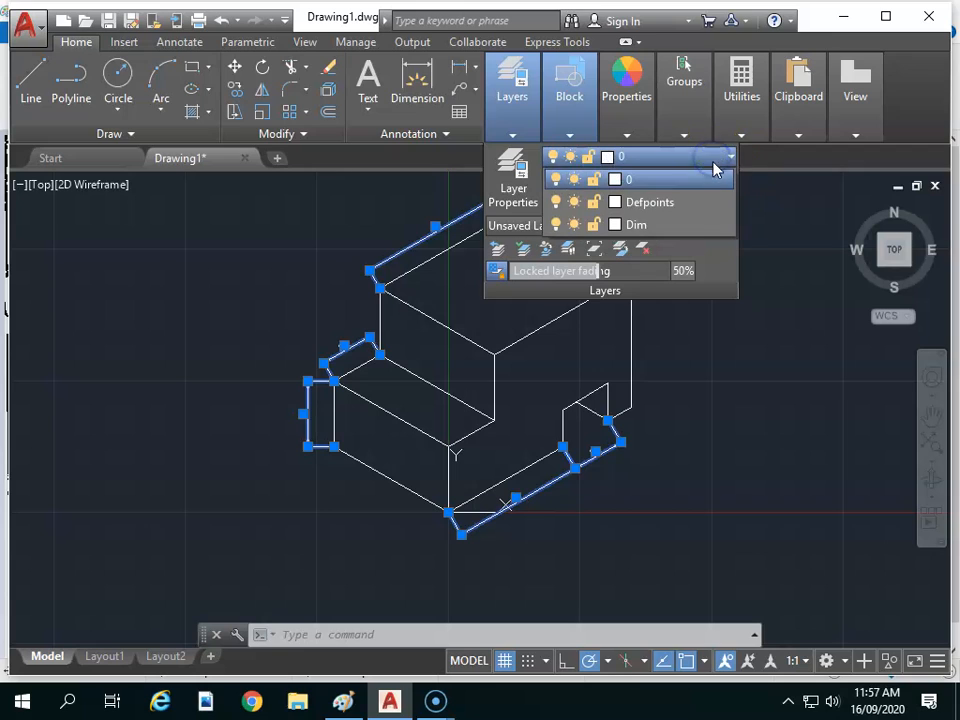
click(680, 223)
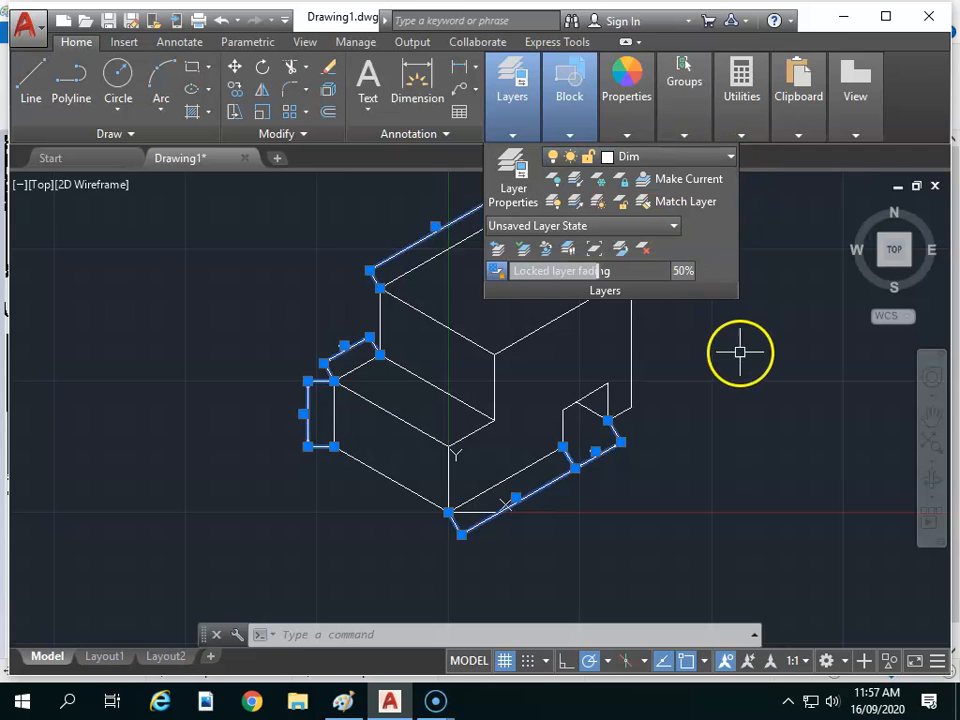
click(740, 375)
click(703, 354)
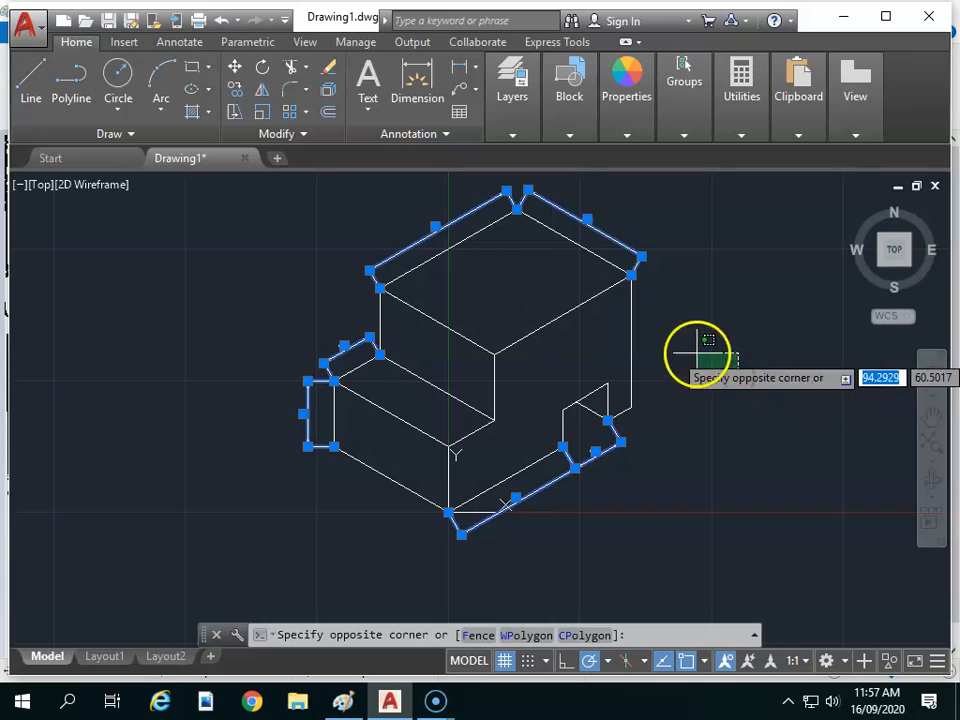
key(Escape)
Check the layer assignment of the object lines on the upper block's right-hand face, leaving them unchanged
click(678, 354)
click(568, 307)
click(511, 93)
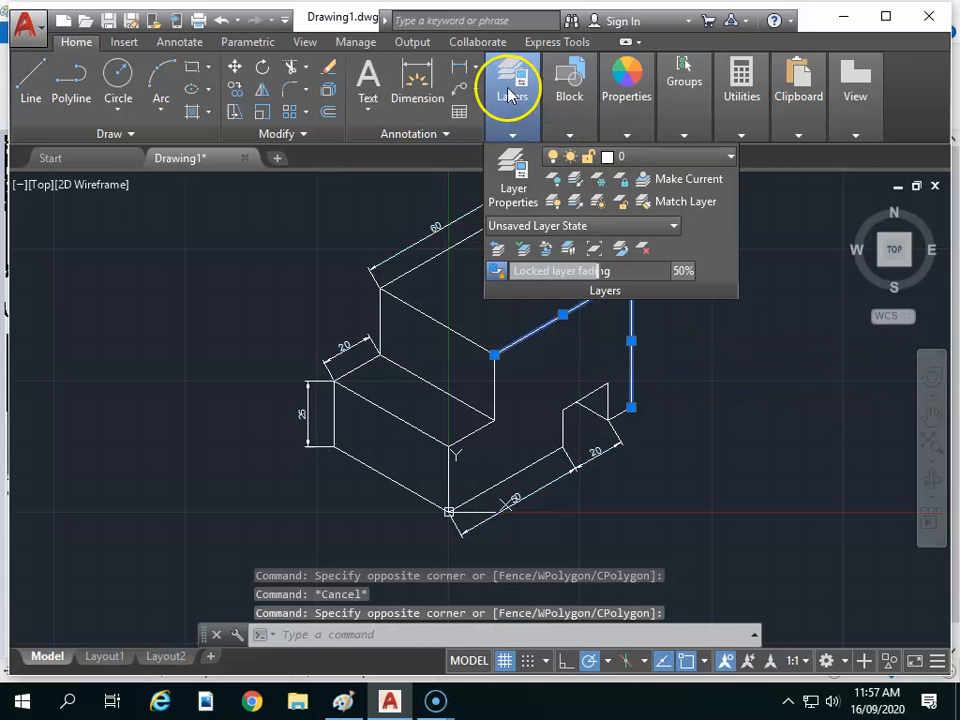
key(Escape)
key(Escape)
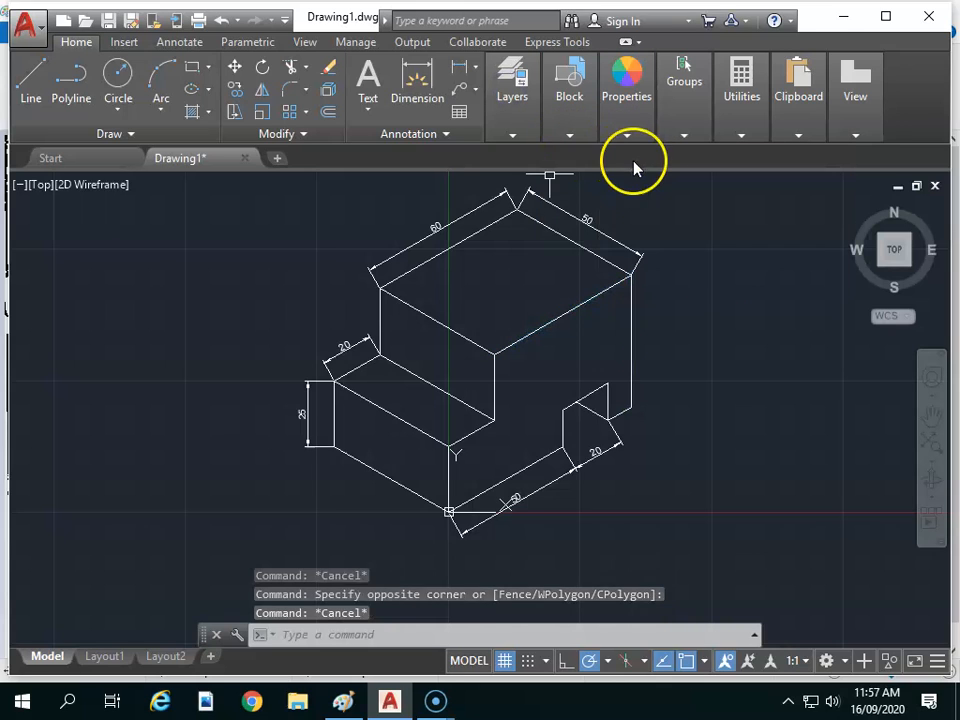